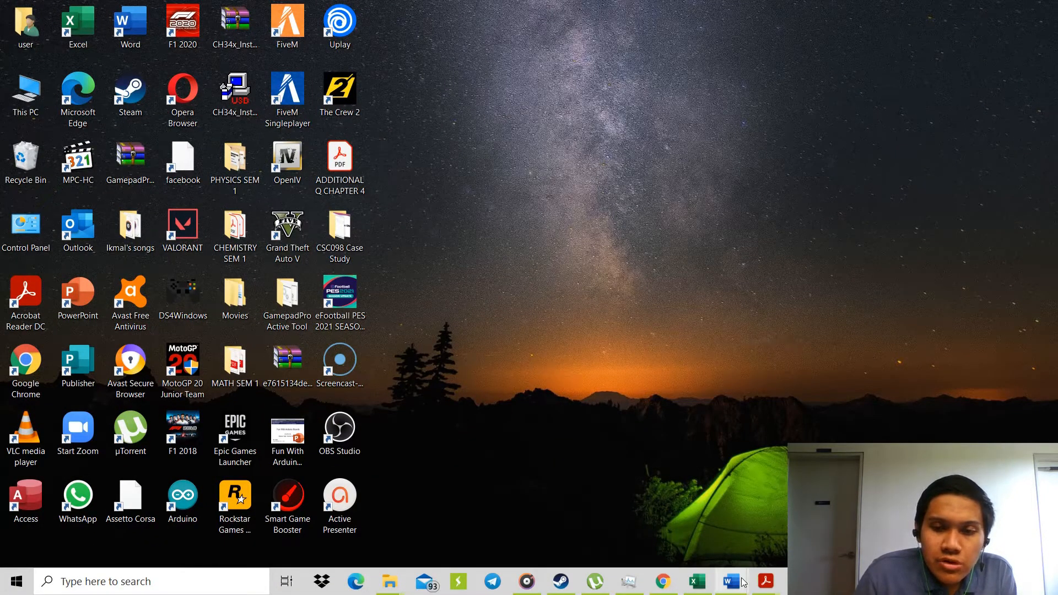
Examine the scenario and elongation–force table in Word's Document2 and the Spring B table in PHYSICS LAB REPORT (3).
mouse_move(744, 583)
left_click(767, 541)
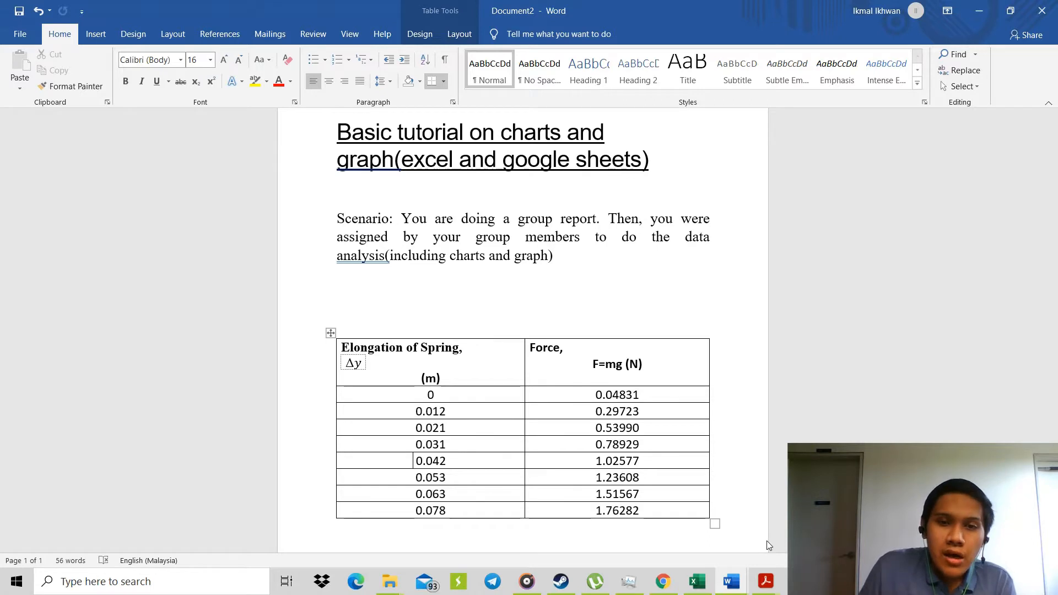
scroll(549, 375, "down", 3)
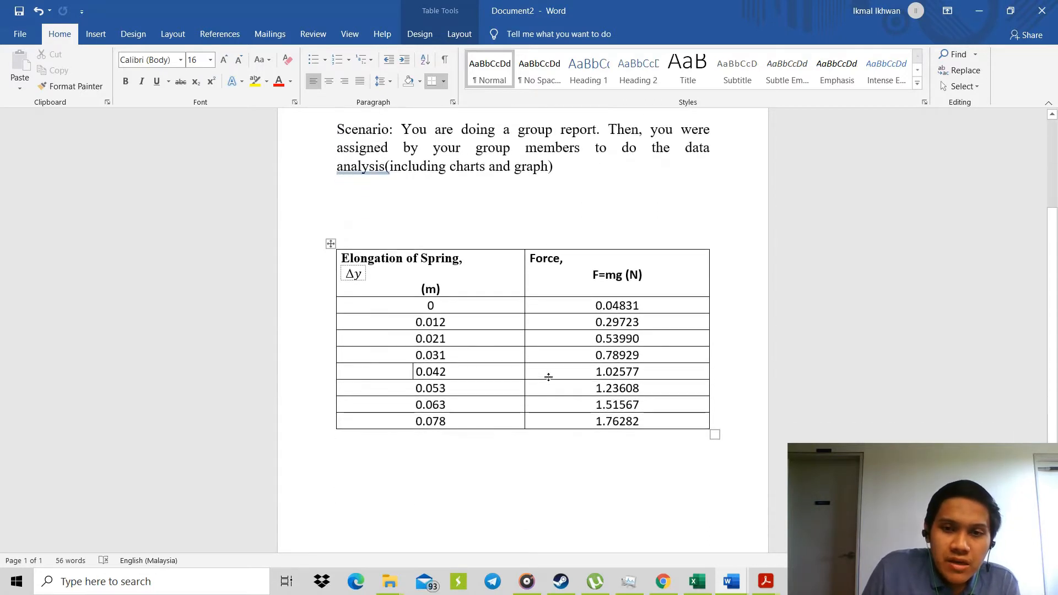
scroll(549, 377, "down", 1)
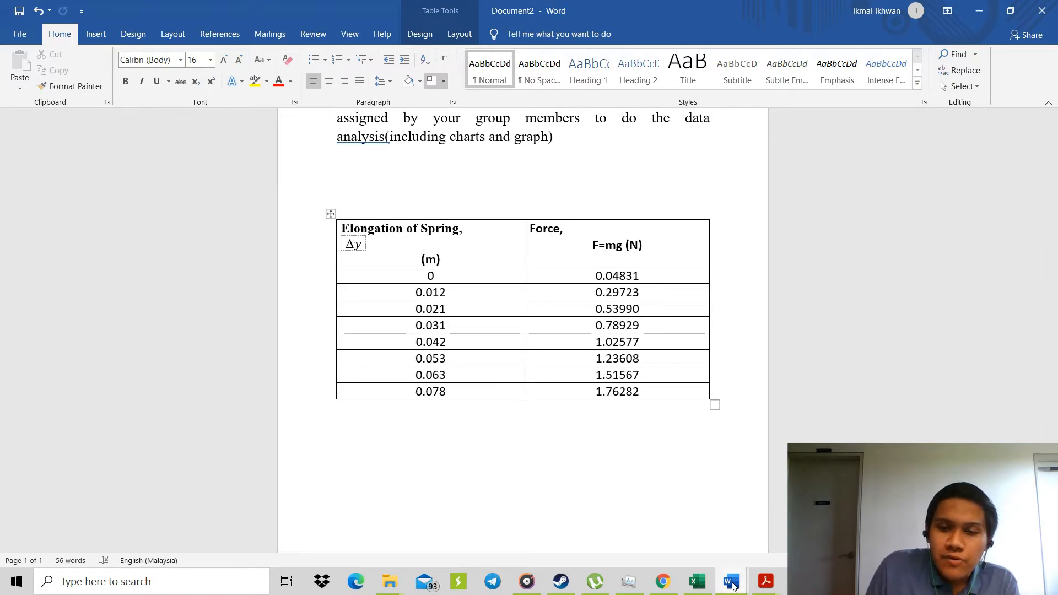
mouse_move(733, 586)
left_click(721, 538)
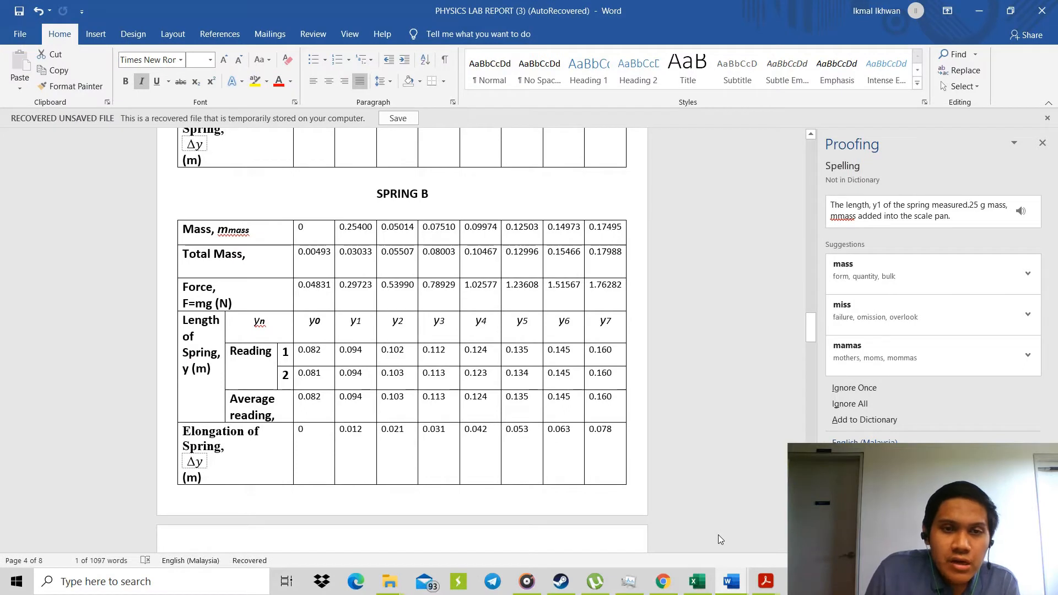
mouse_move(731, 583)
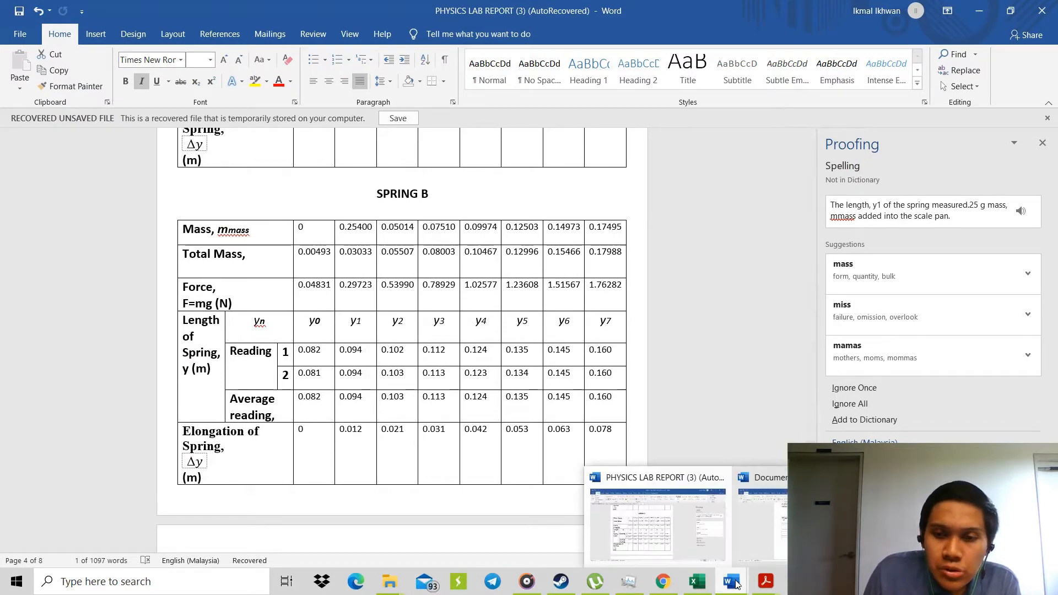
left_click(774, 523)
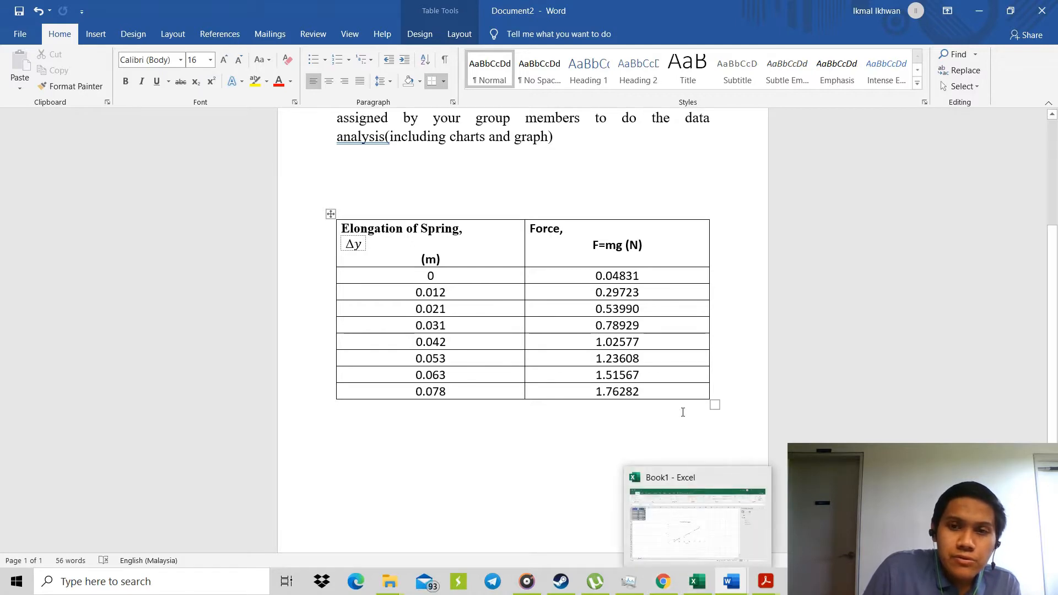
Minimize both Word documents, start Excel from the desktop, maximize it and create a blank workbook.
left_click(980, 11)
left_click(982, 11)
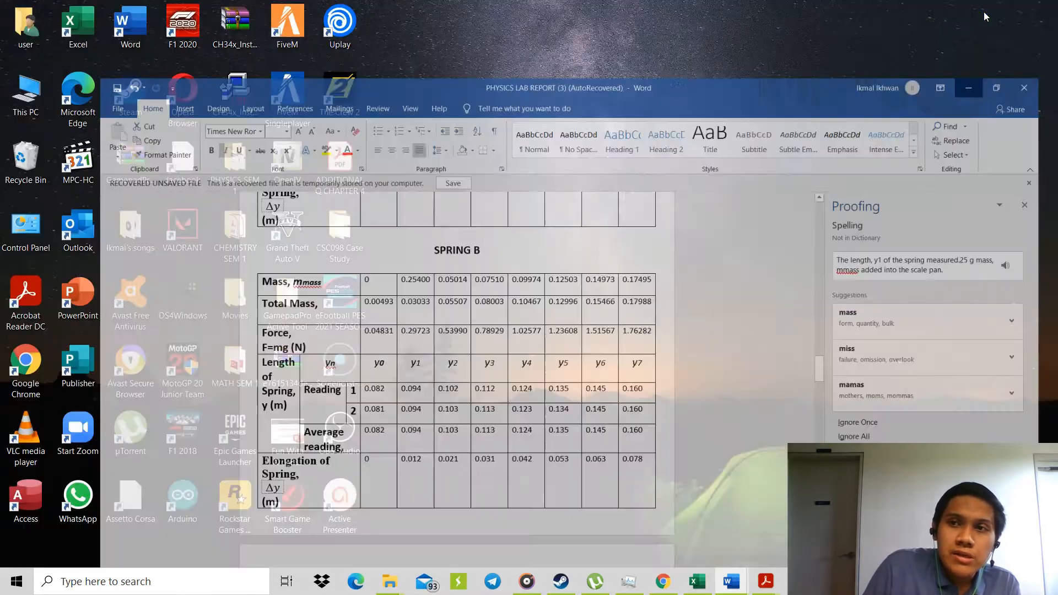
left_click(95, 24)
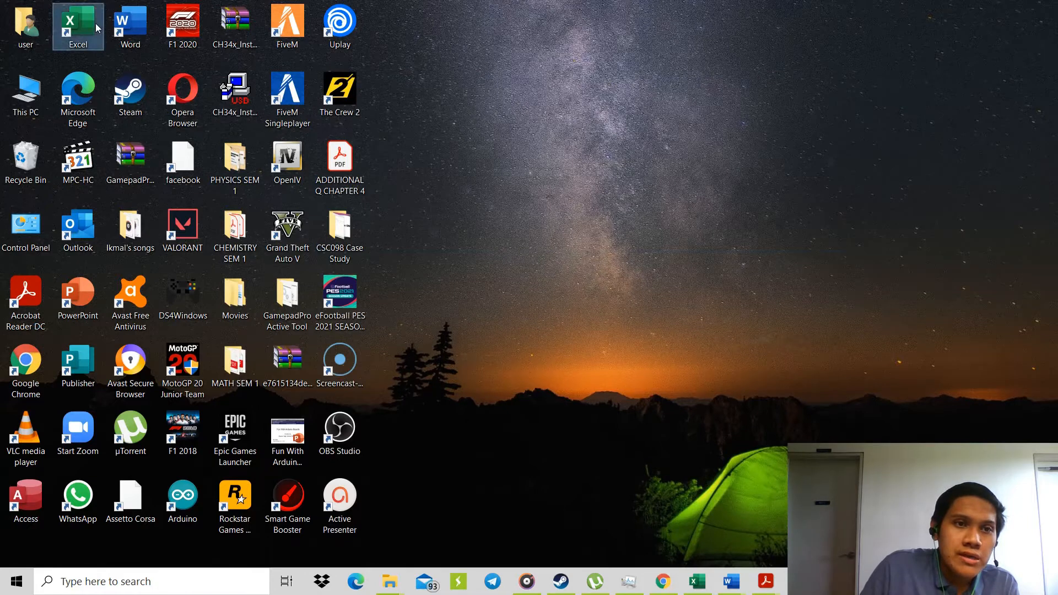
double_click(95, 25)
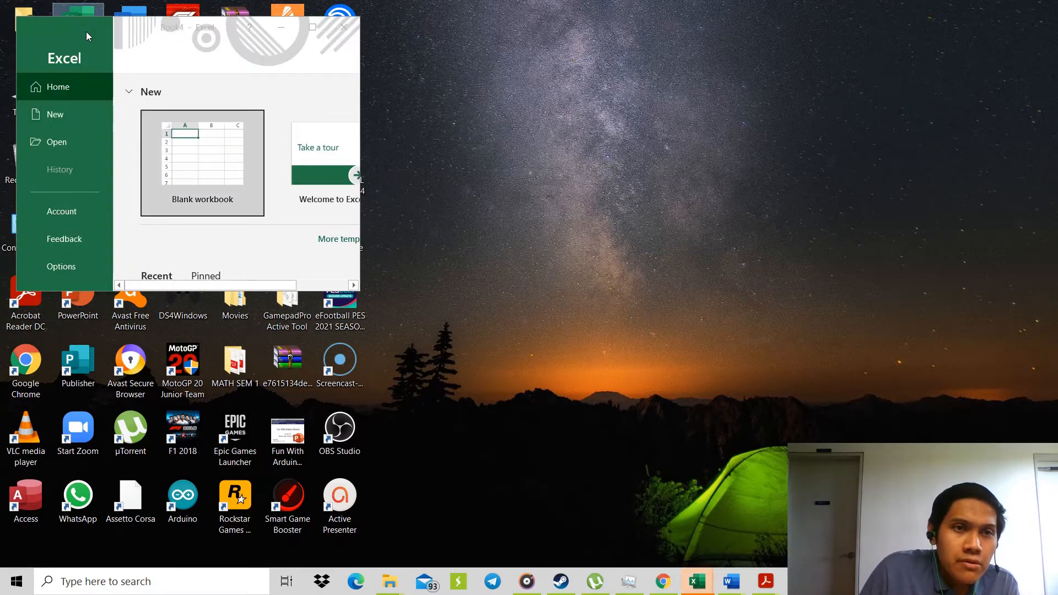
left_click(312, 27)
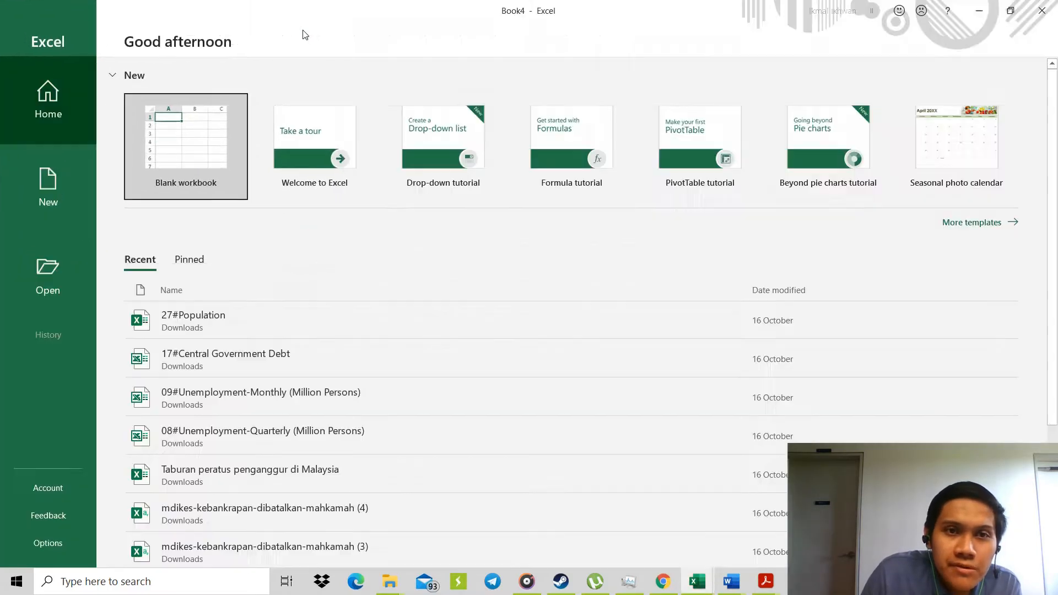
left_click(204, 143)
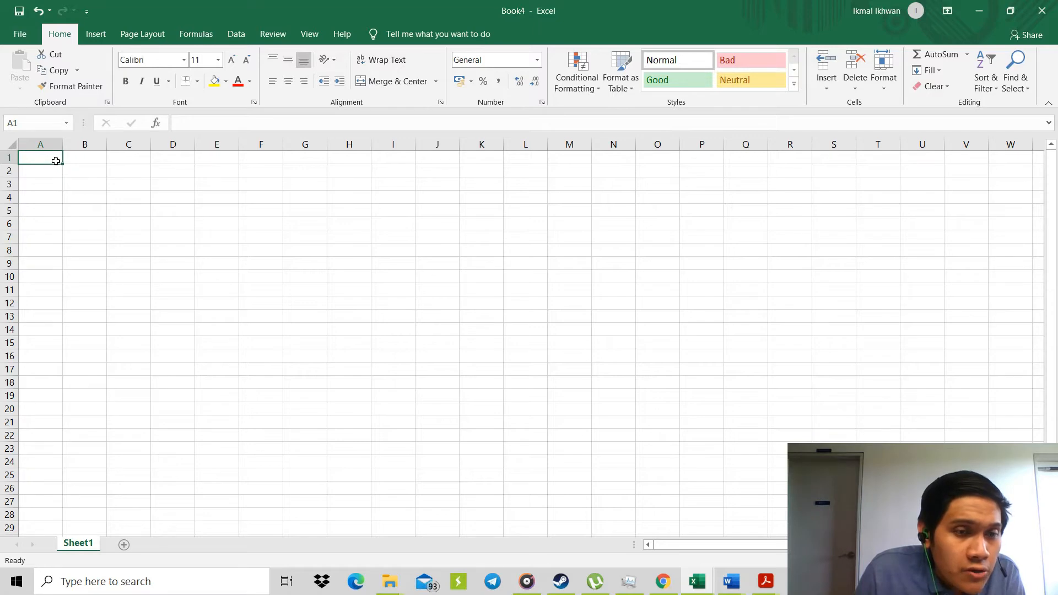
Insert a table at cell A1 and extend it down to row 9 to fit the elongation values in Word's Document2.
left_click(96, 34)
left_click(118, 69)
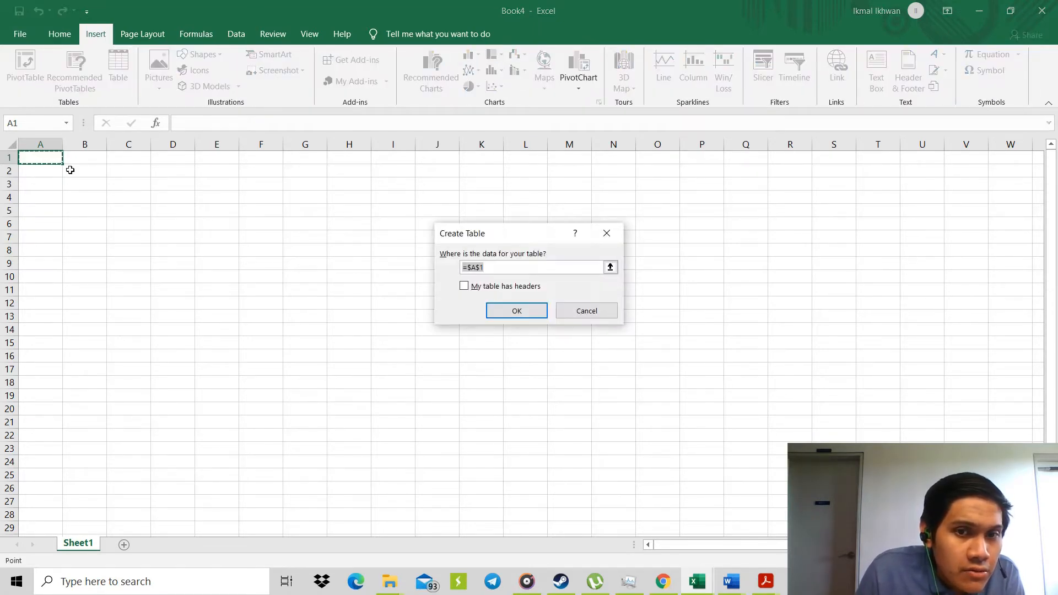
left_click(512, 311)
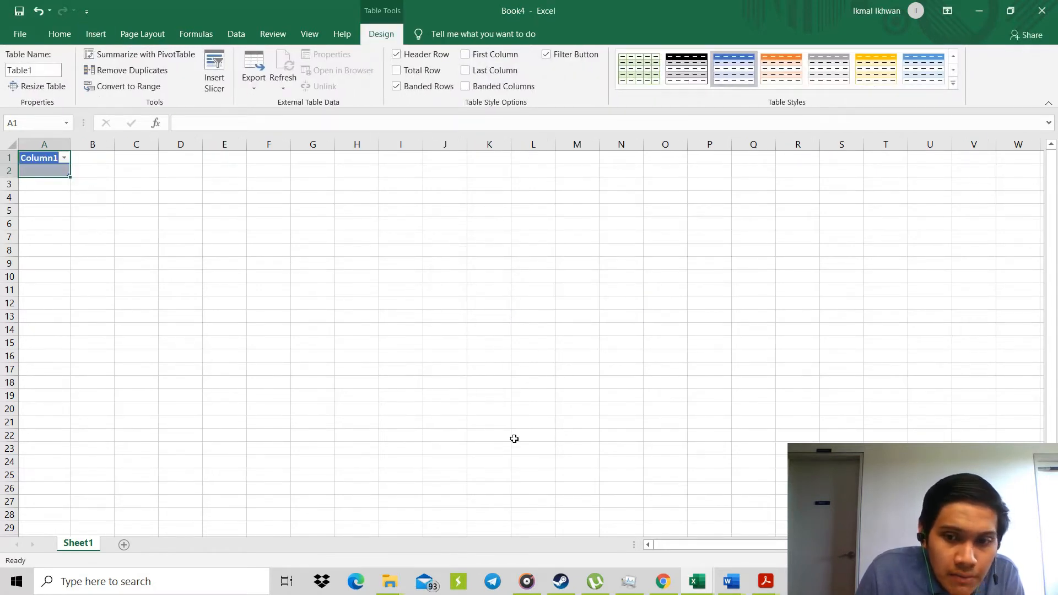
mouse_move(733, 585)
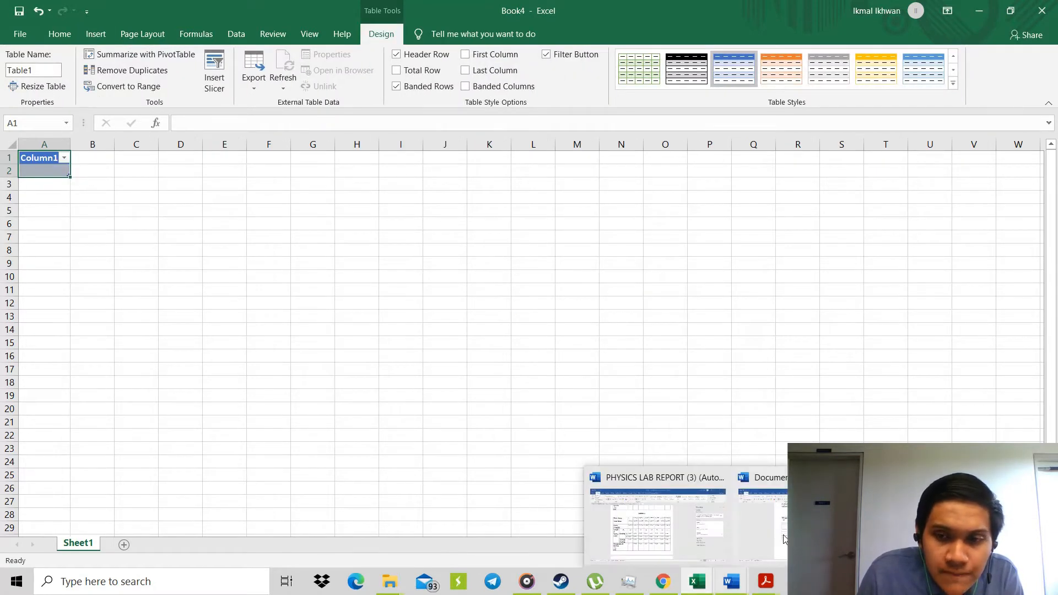
left_click(783, 535)
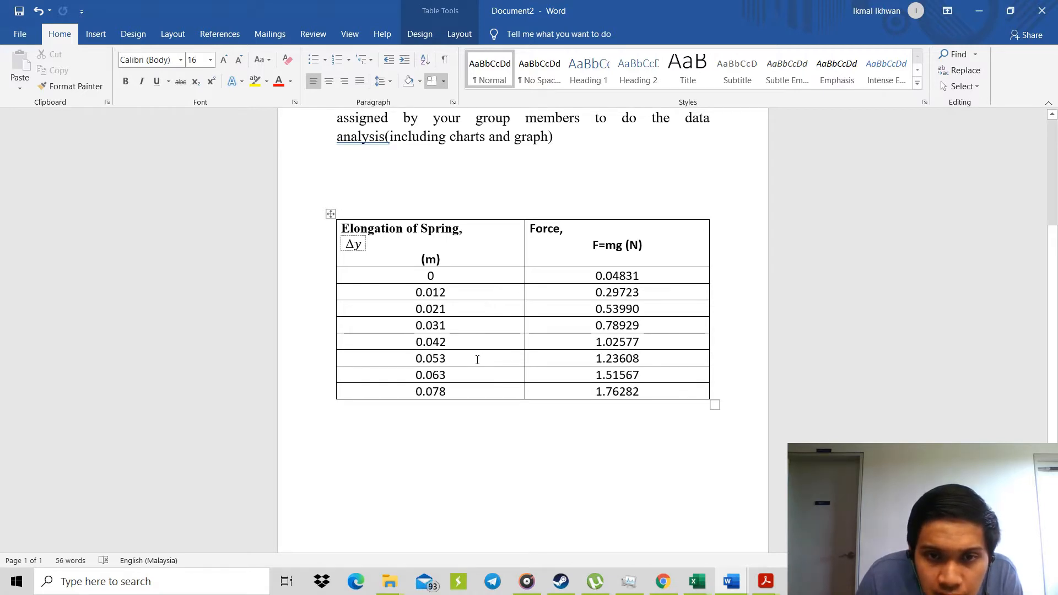
left_click(979, 10)
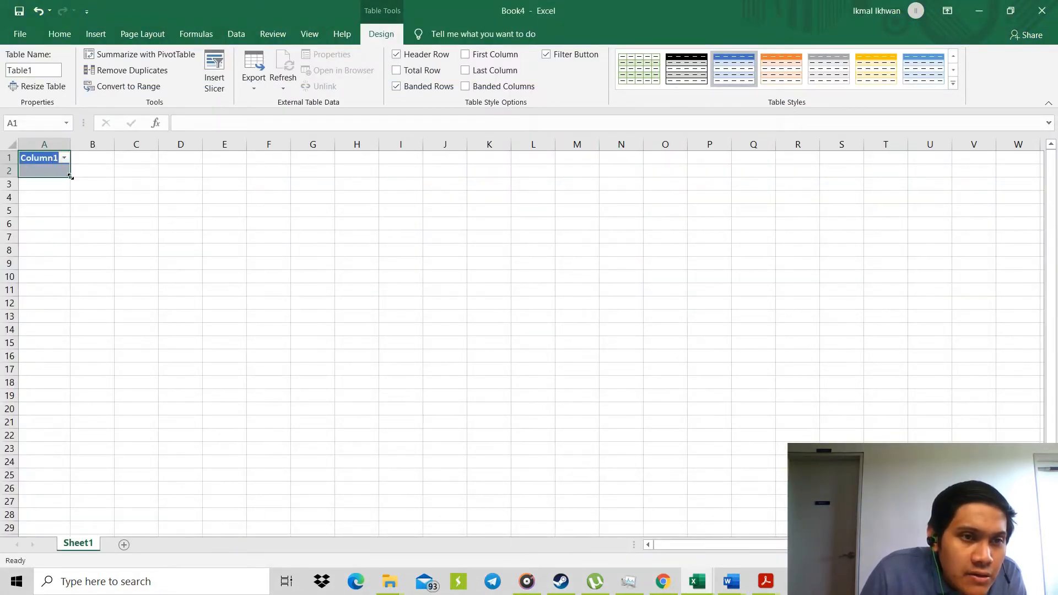
left_click_drag(71, 178, 70, 267)
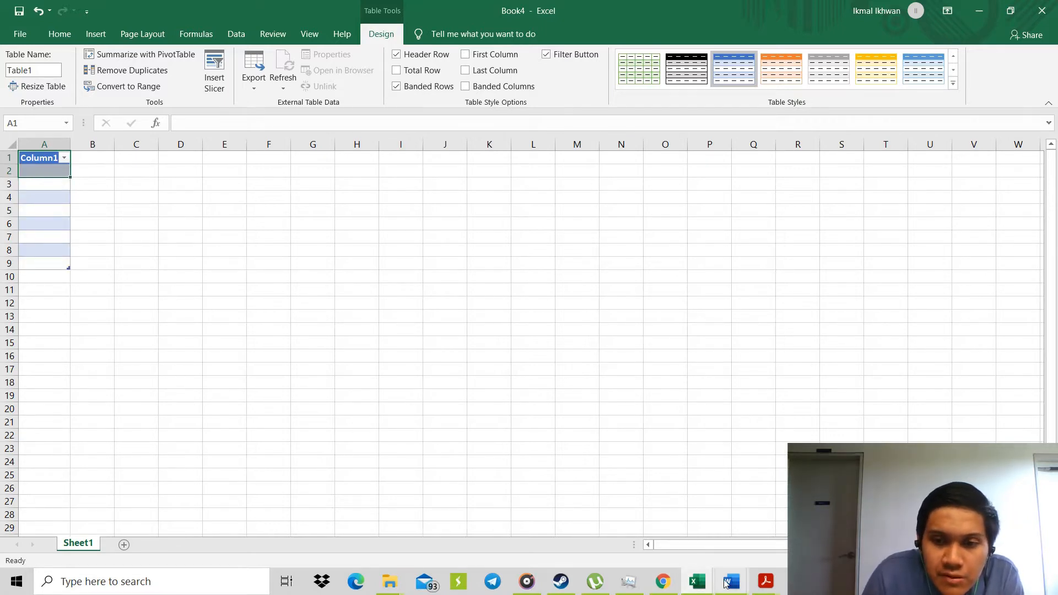
Check the Force column in Word's Document2, and insert a second table at cell B1 extended down to row 9.
mouse_move(727, 584)
left_click(762, 543)
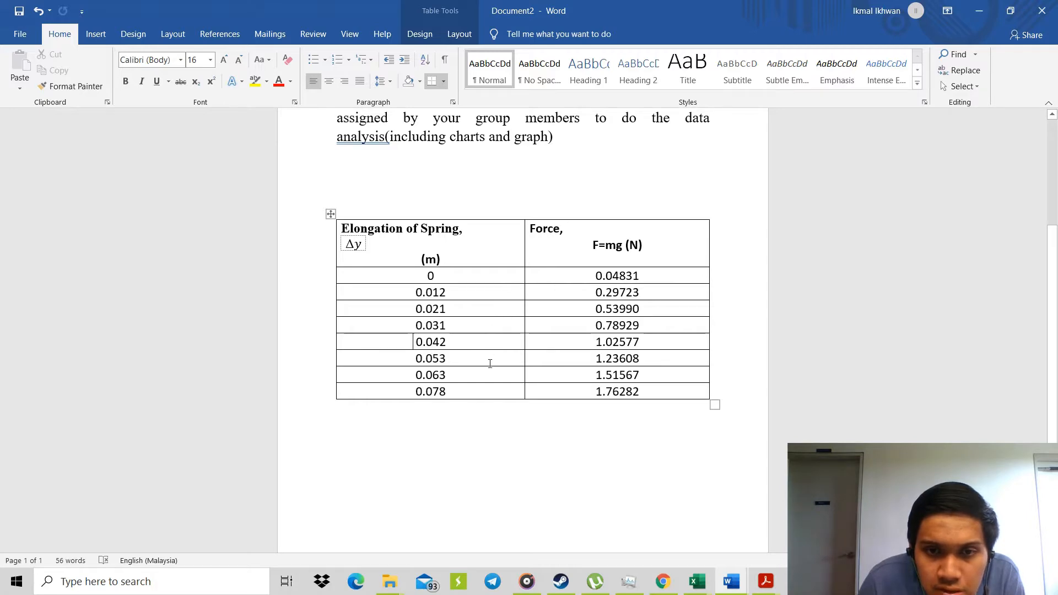
left_click(981, 11)
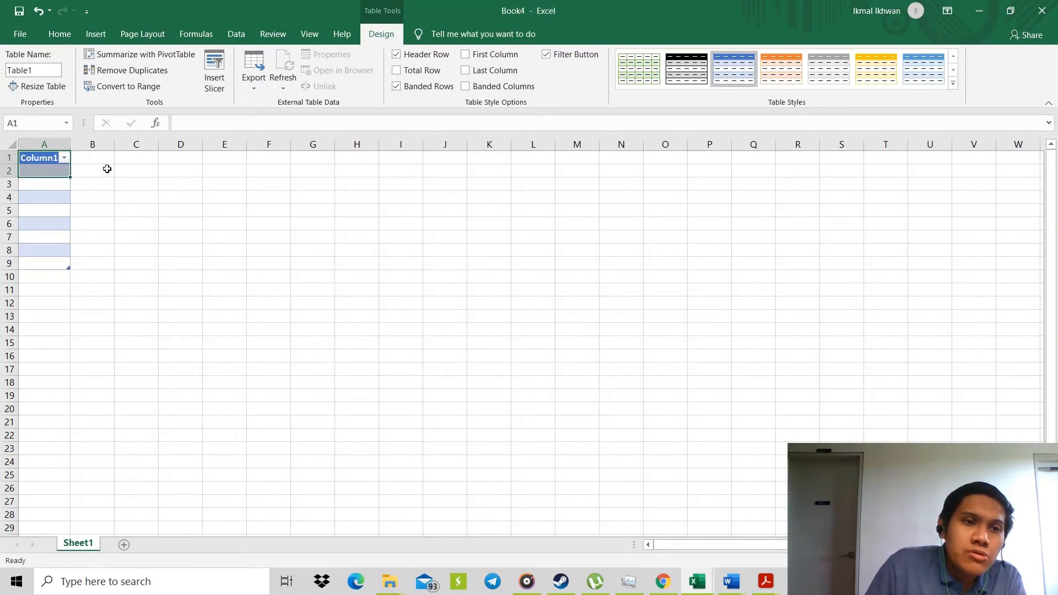
left_click(91, 160)
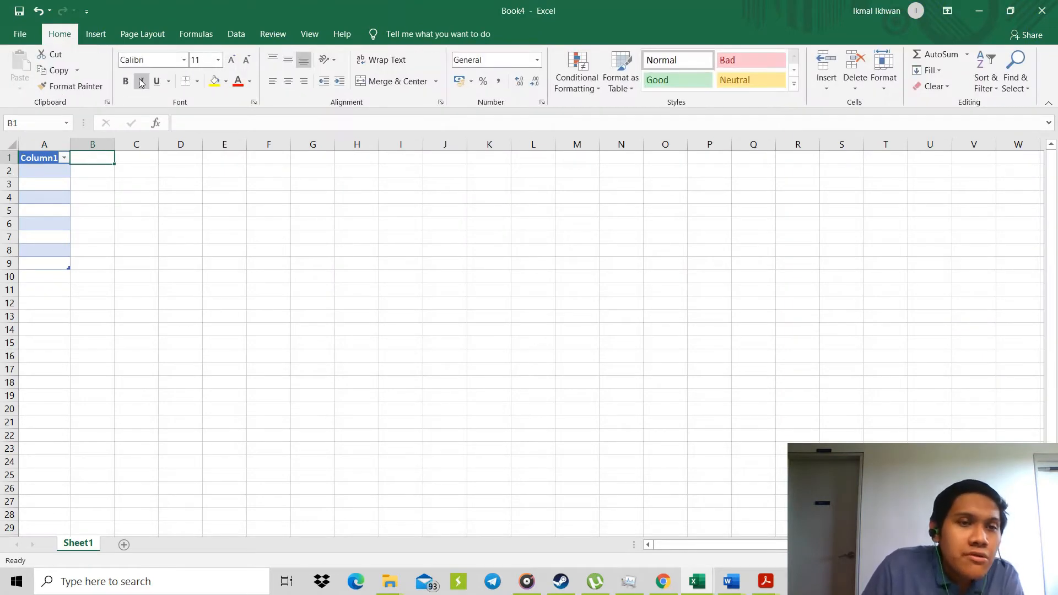
left_click(105, 34)
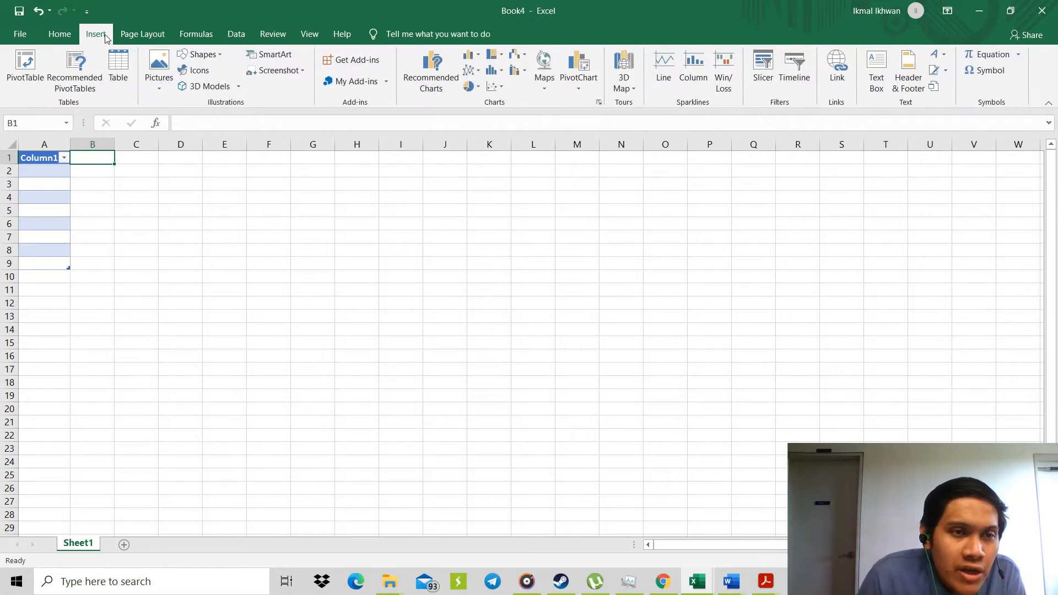
left_click(123, 81)
left_click(517, 310)
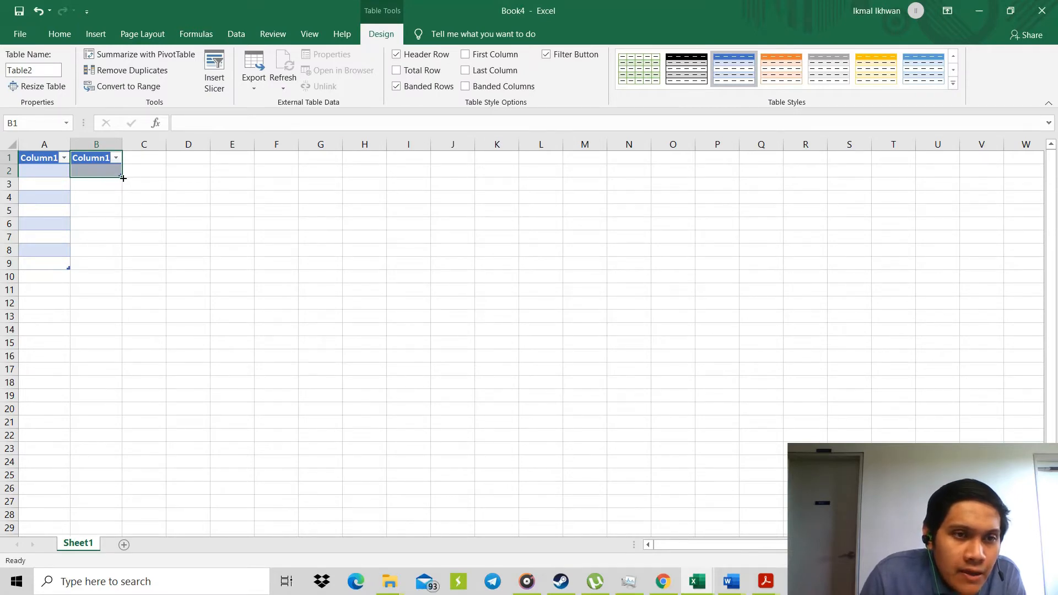
left_click_drag(121, 178, 121, 268)
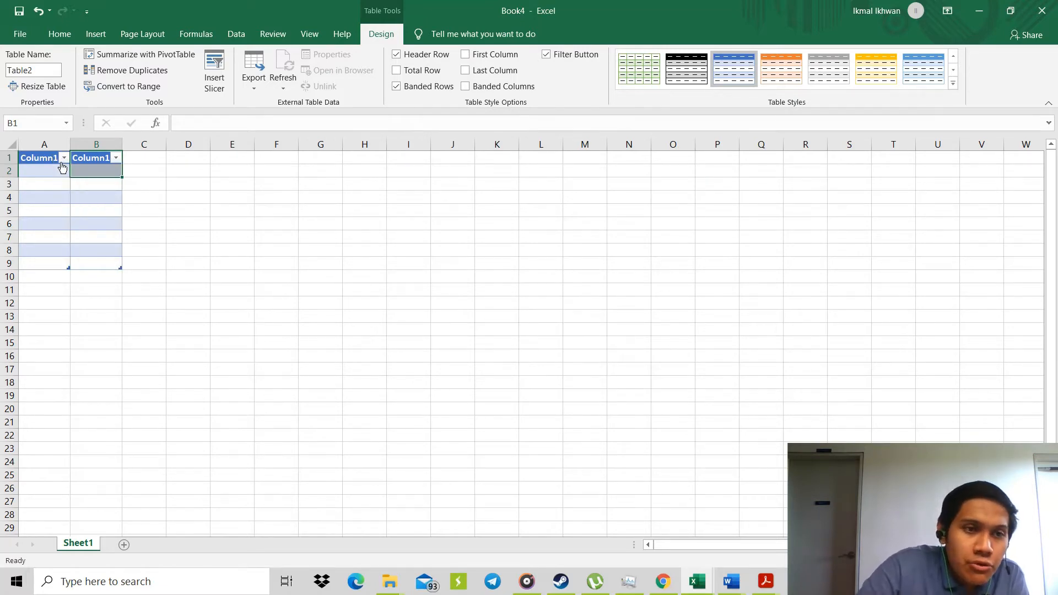
Clear the header text in cell B1 and review the elongation and force table in Word's Document2.
key("BackSpace")
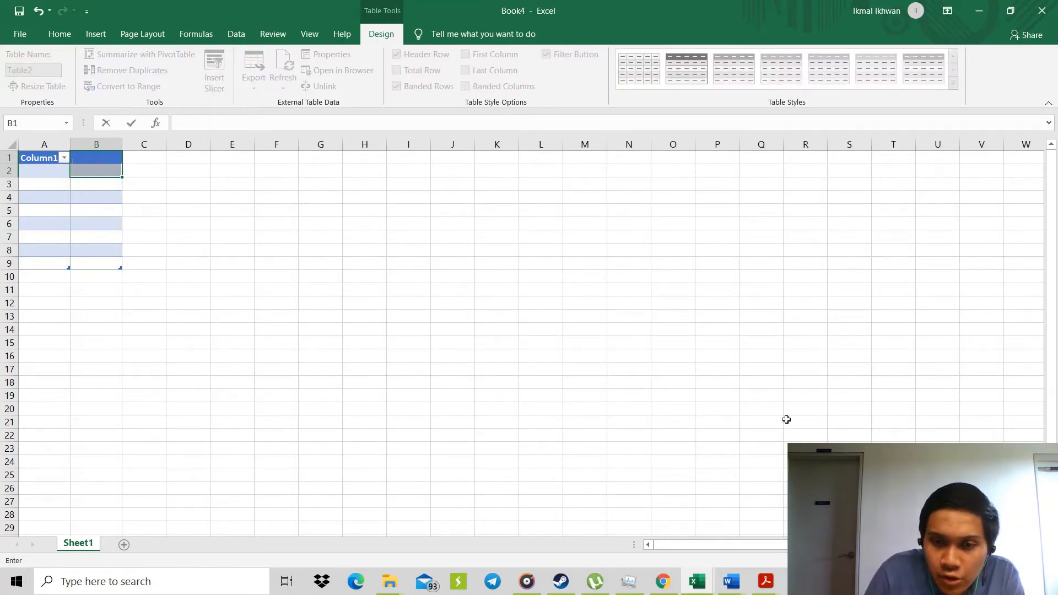
mouse_move(746, 584)
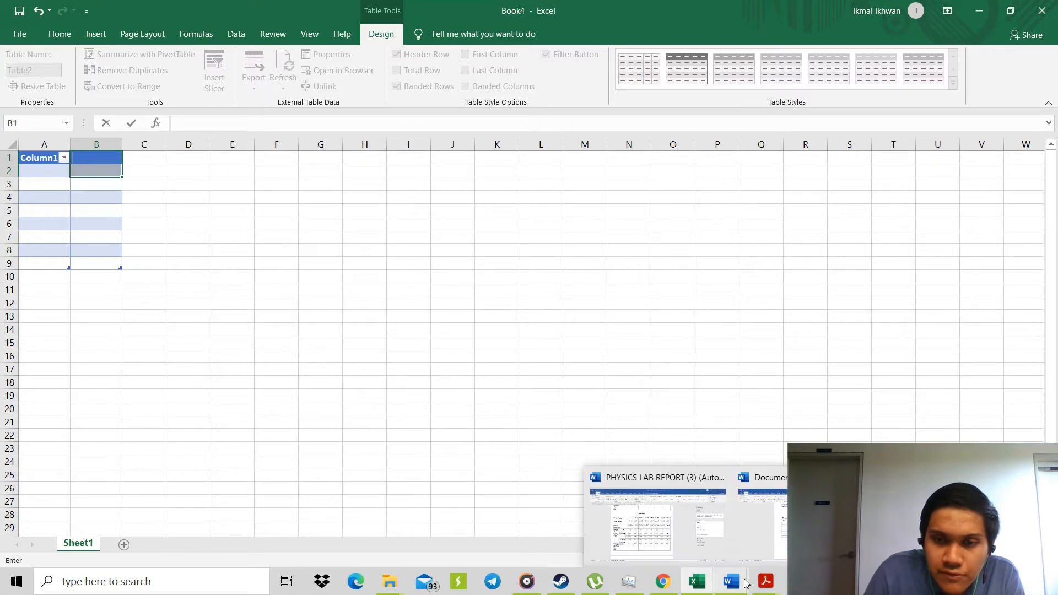
left_click(772, 540)
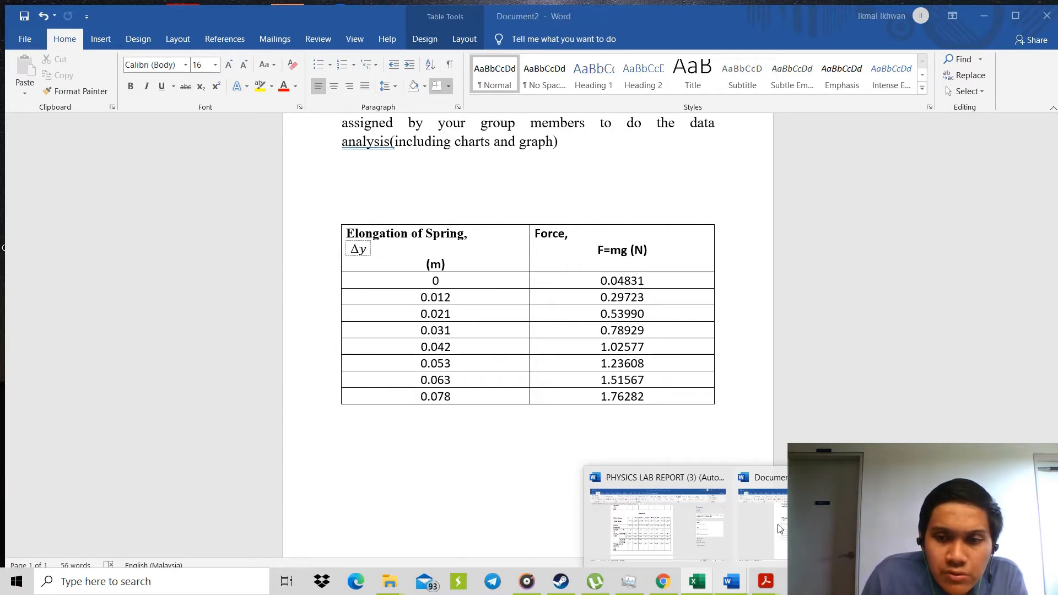
left_click(778, 524)
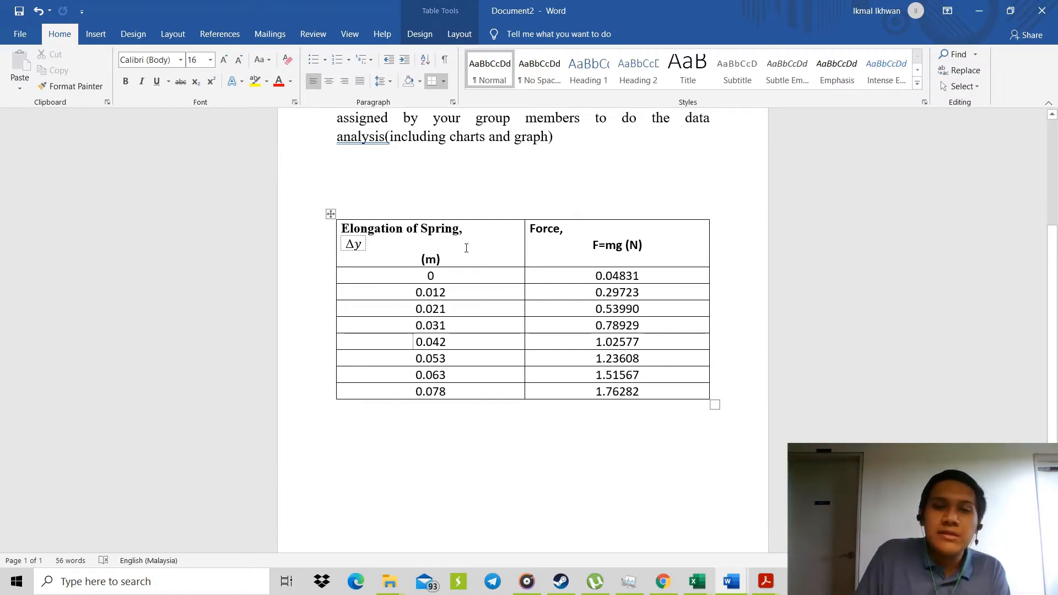
left_click(992, 6)
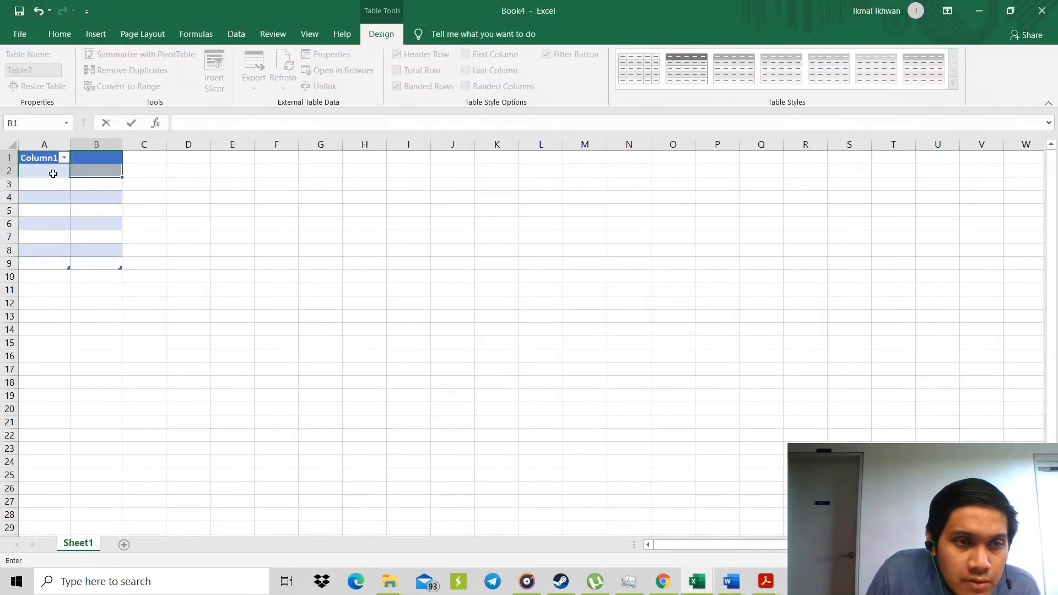
Switch to Word's Document2 and copy the eight elongation values, from 0 to 0.078, out of the table.
mouse_move(732, 590)
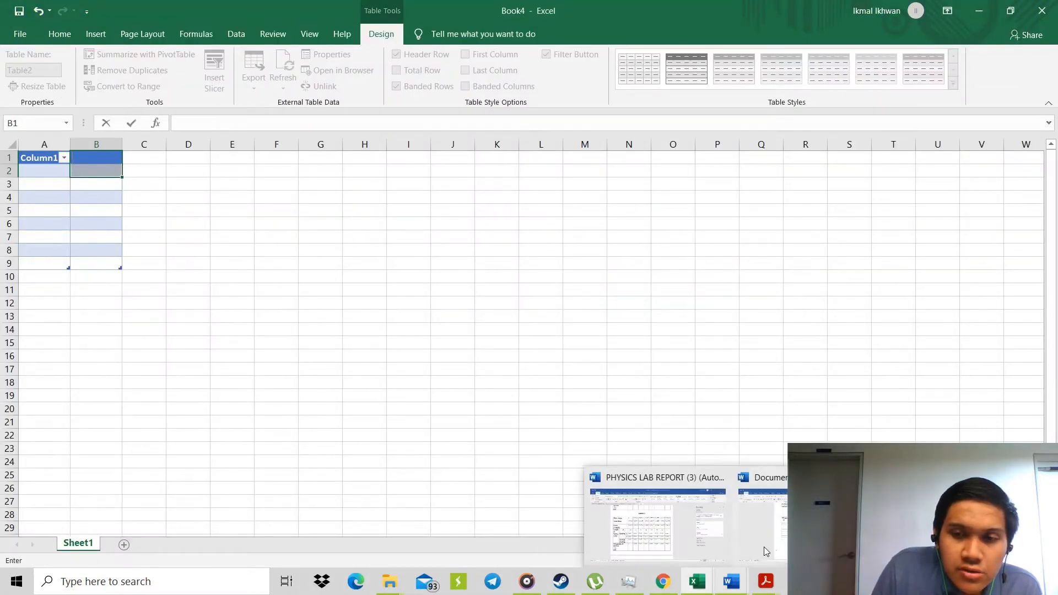
left_click(764, 547)
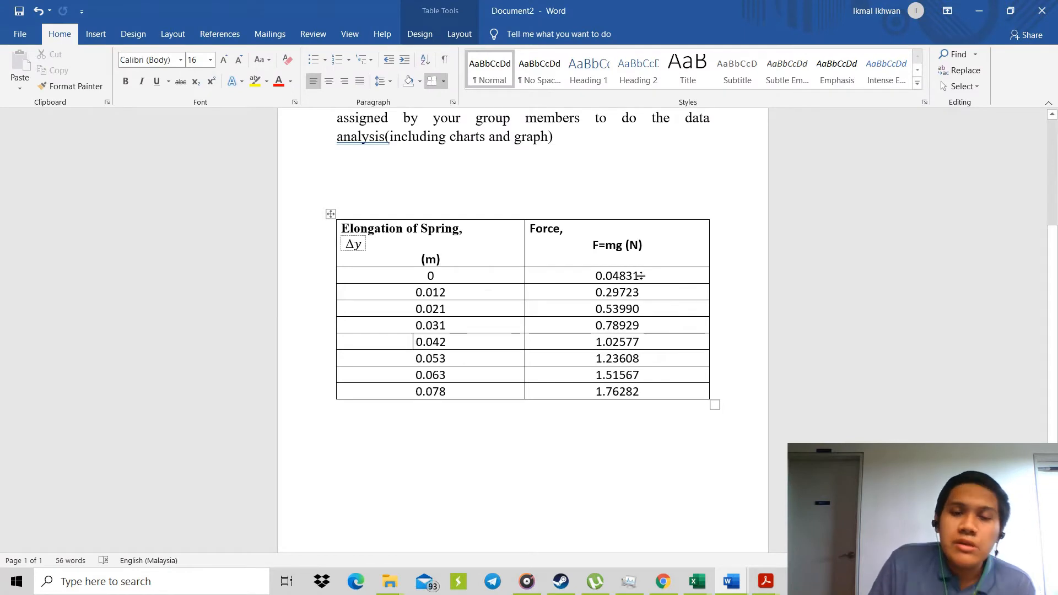
left_click(595, 276)
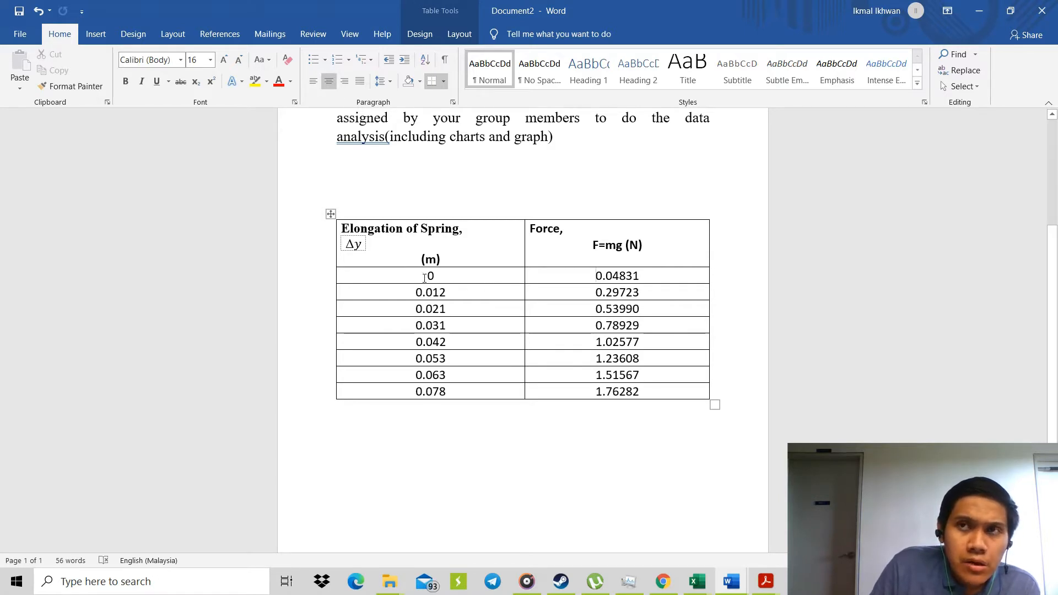
left_click_drag(430, 276, 438, 382)
right_click(432, 386)
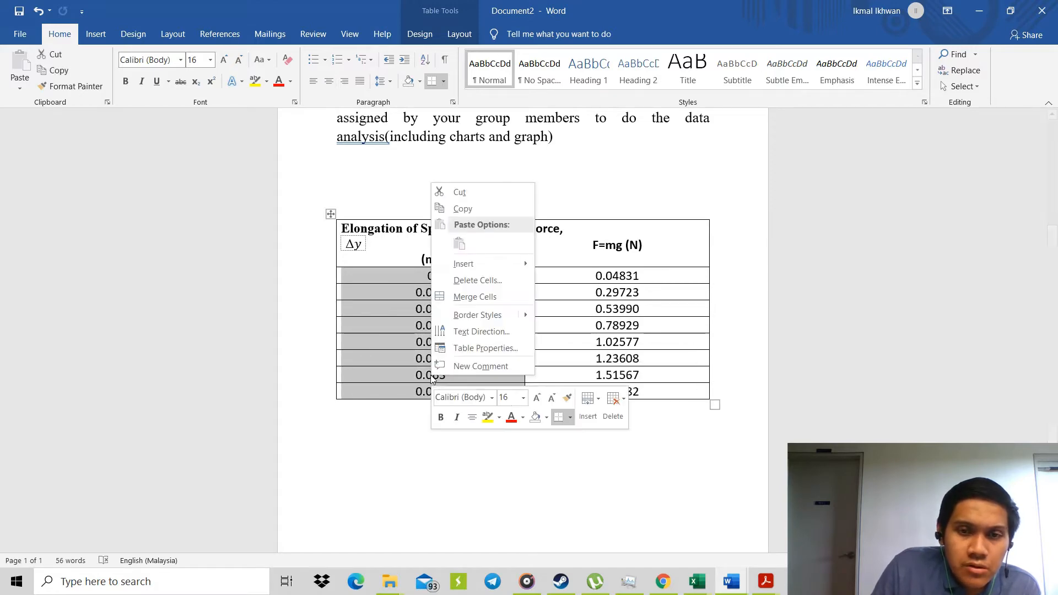
left_click(464, 208)
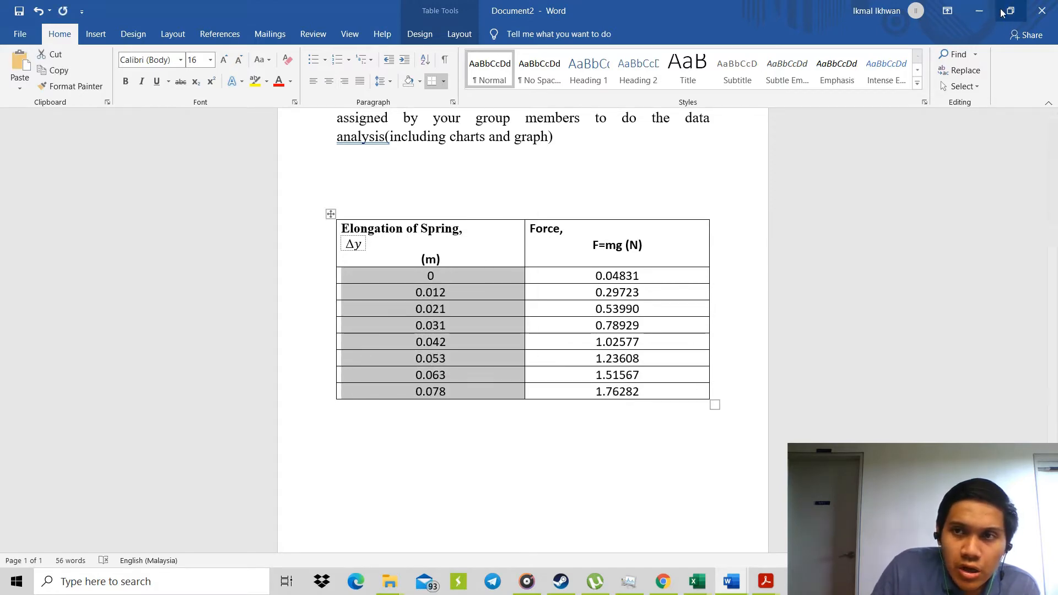
Return to the Excel workbook and paste the elongation values into column A from cell A2, matching the destination formatting.
left_click(979, 11)
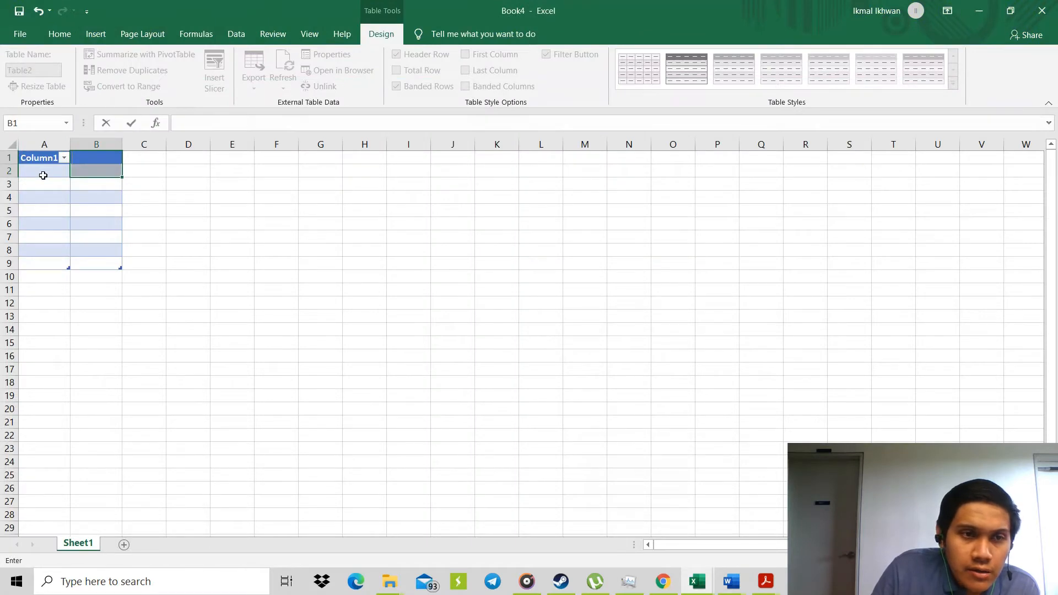
right_click(43, 175)
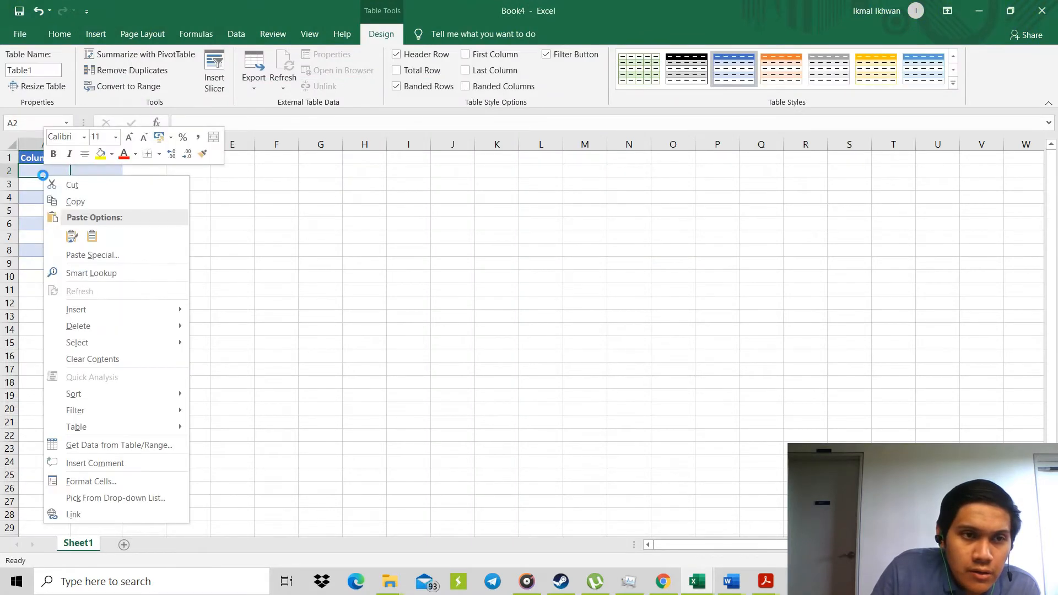
left_click(72, 237)
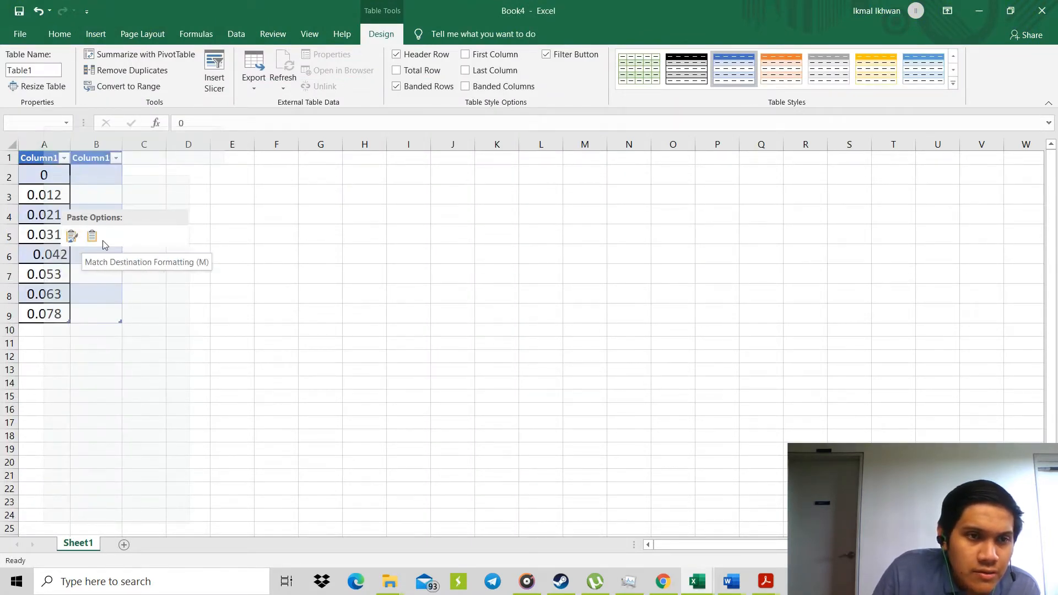
left_click(91, 236)
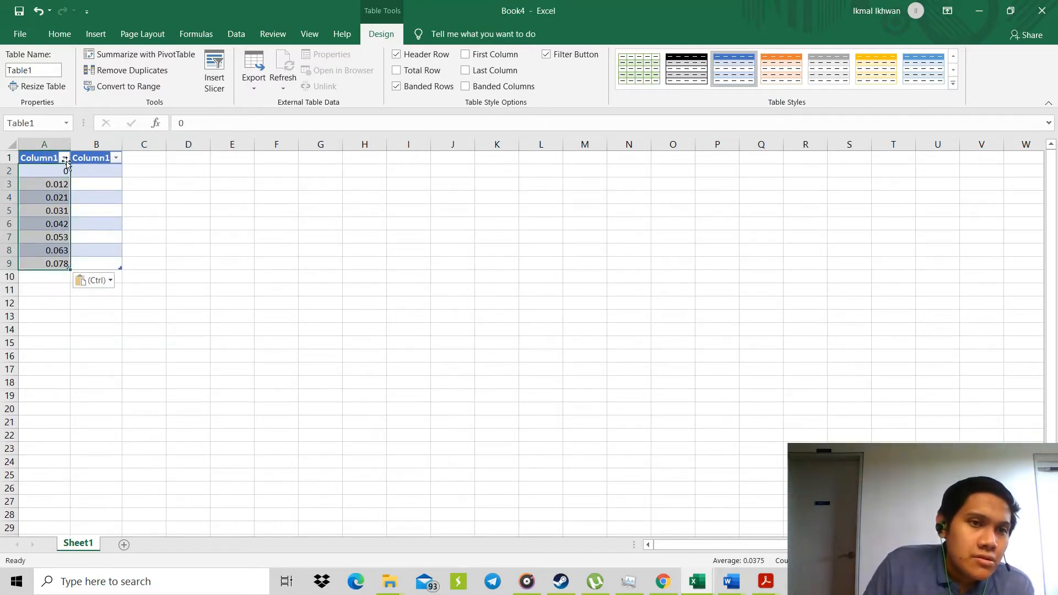
Re-enter 0 in cell A2 and rename the header in cell A1 as y.
key("BackSpace")
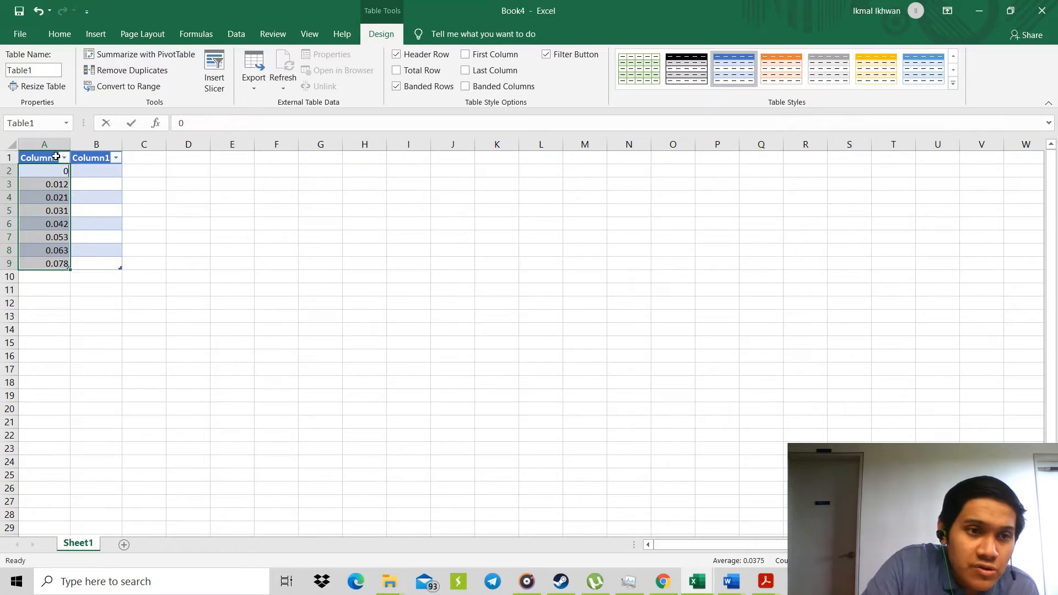
type("0")
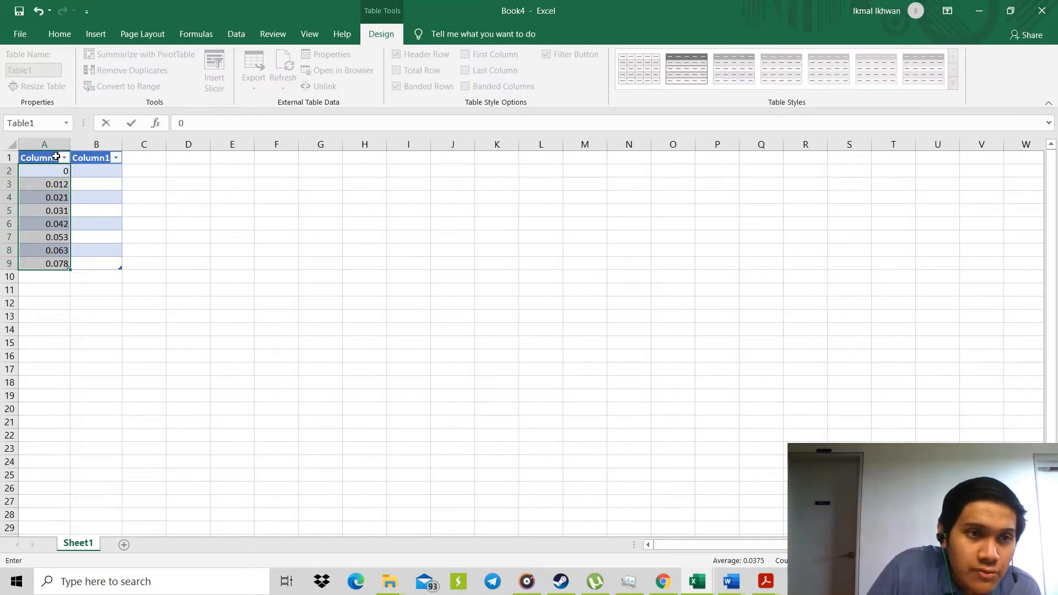
left_click(55, 156)
key("BackSpace")
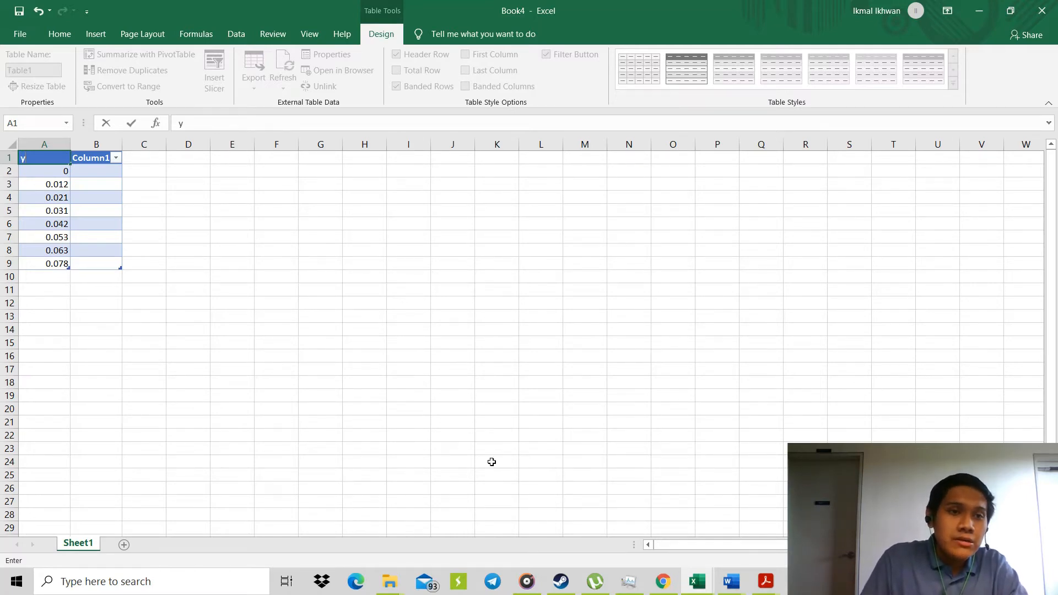
Rename the header in cell B1 as Force(N).
left_click(103, 160)
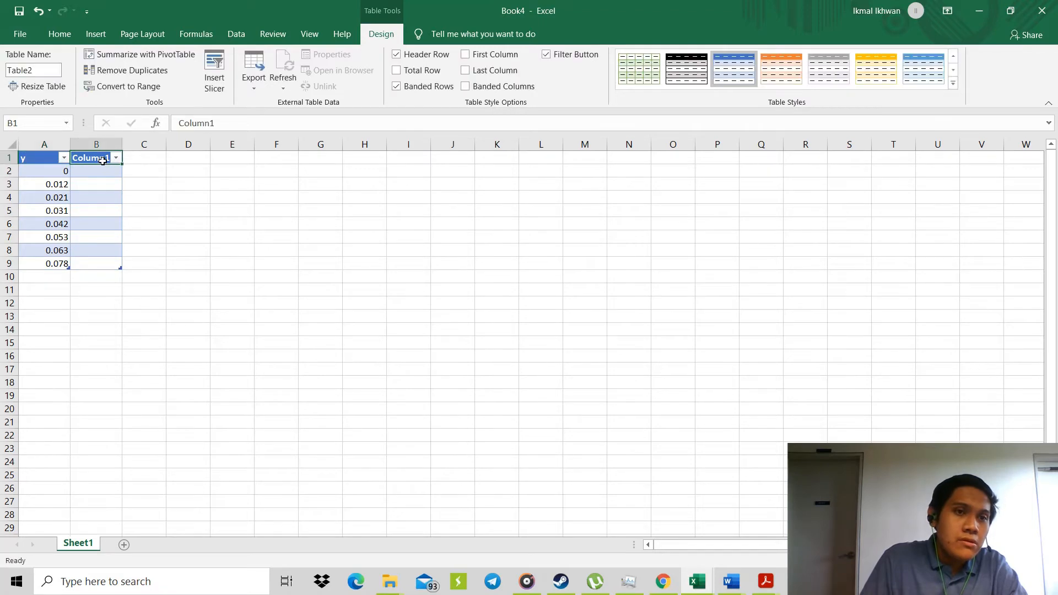
key("BackSpace")
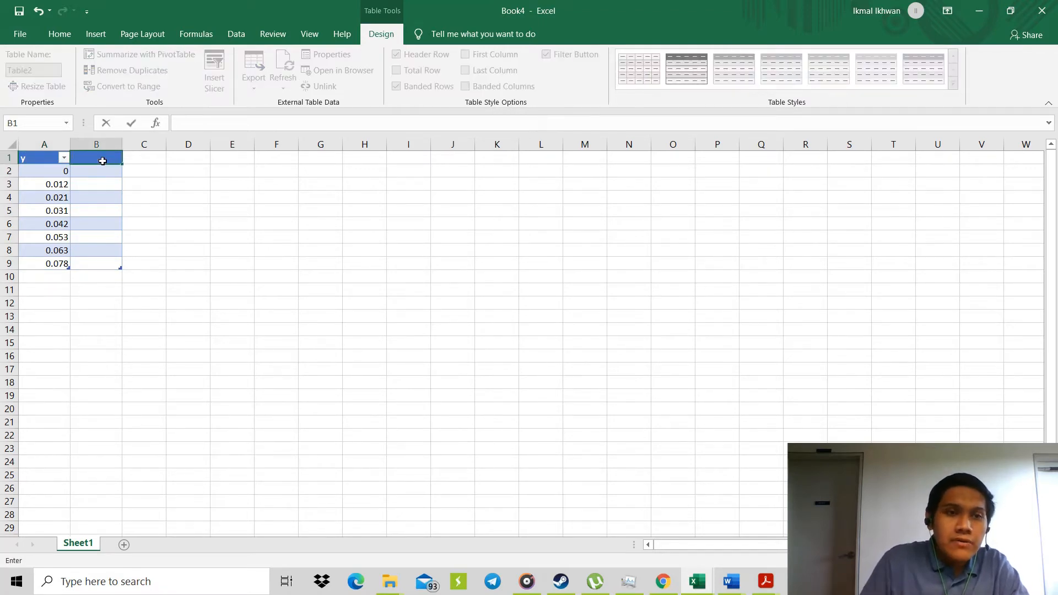
mouse_move(727, 586)
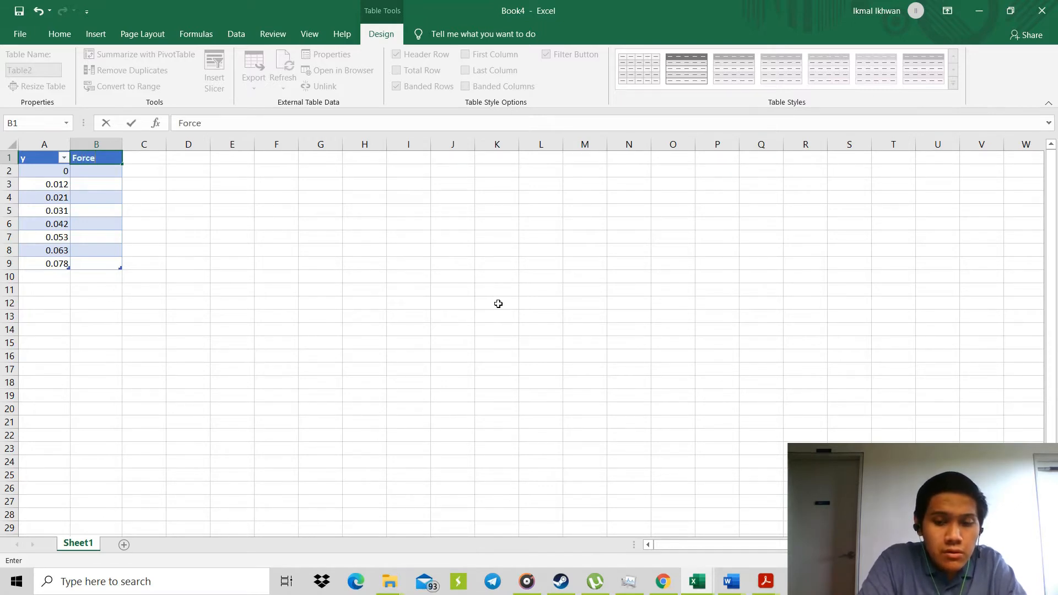
type("9")
key("BackSpace")
type("9")
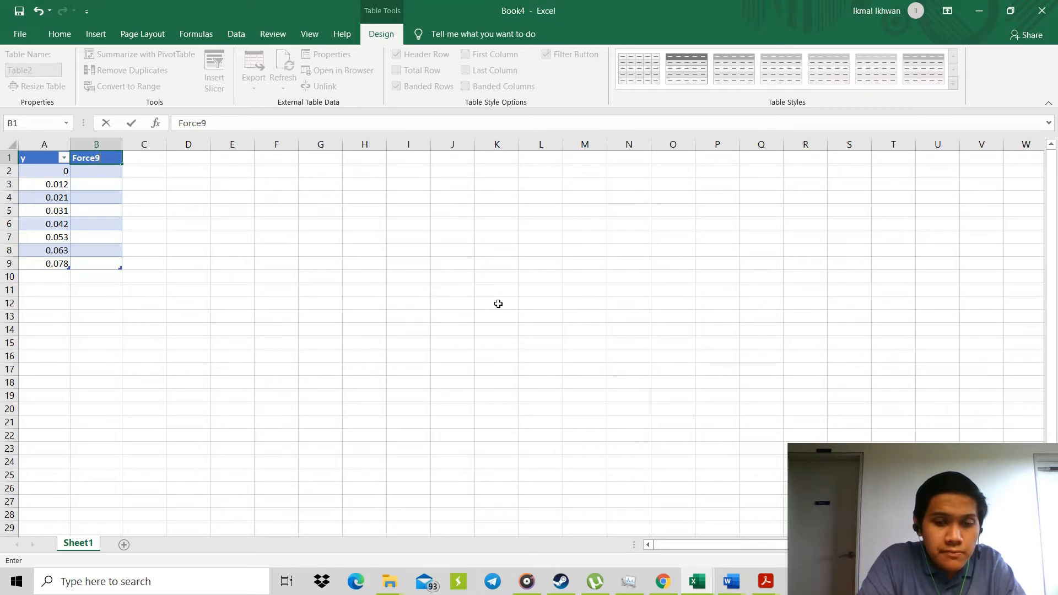
key("BackSpace")
type("(N")
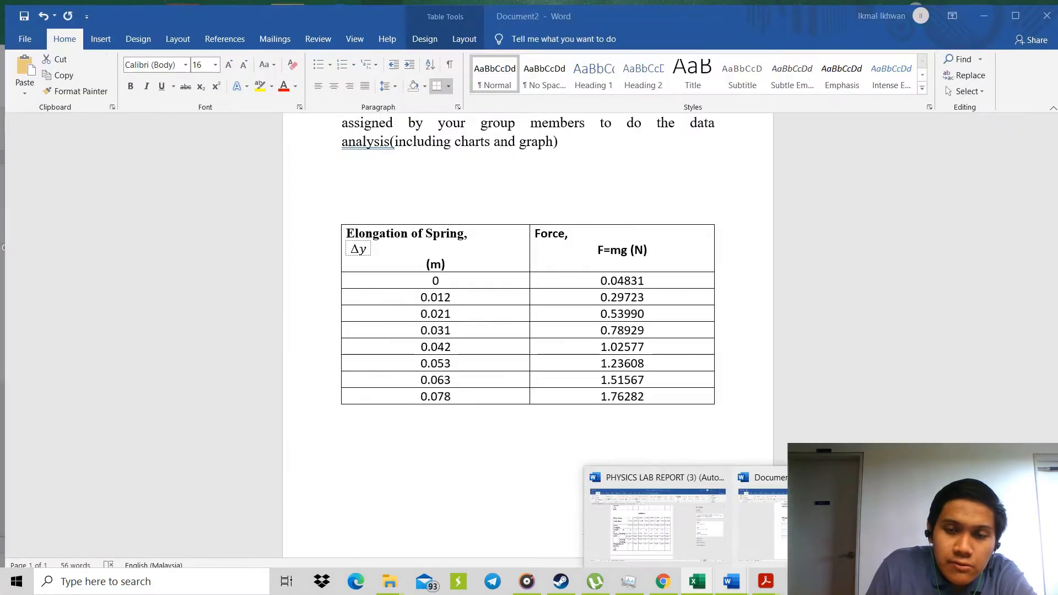
Copy the eight force values from Word's Document2 and paste them into Excel from cell B2, matching the destination formatting.
left_click(764, 513)
left_click_drag(593, 270, 634, 389)
right_click(634, 389)
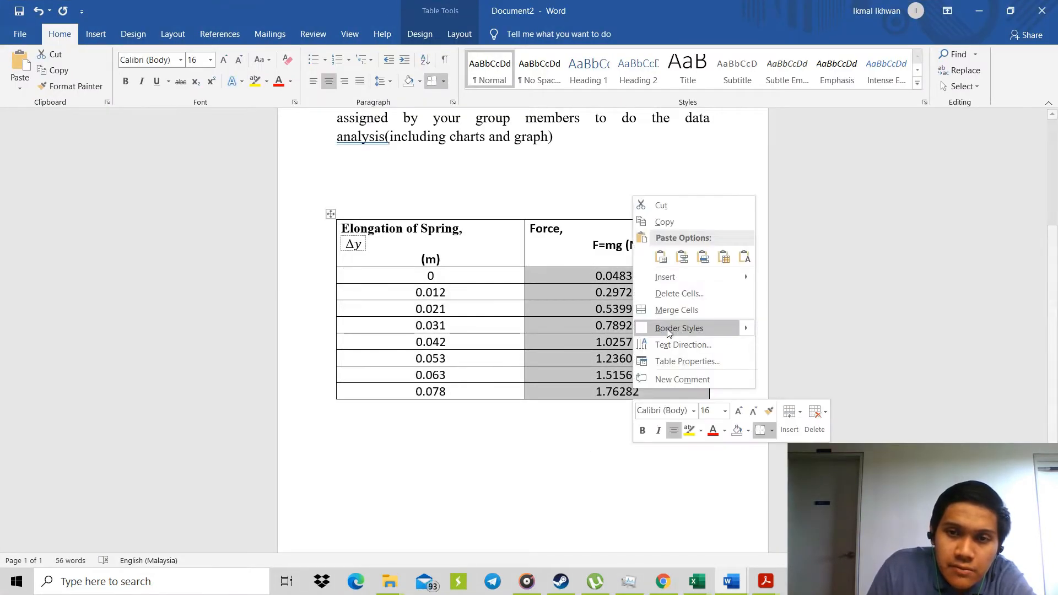
left_click(666, 223)
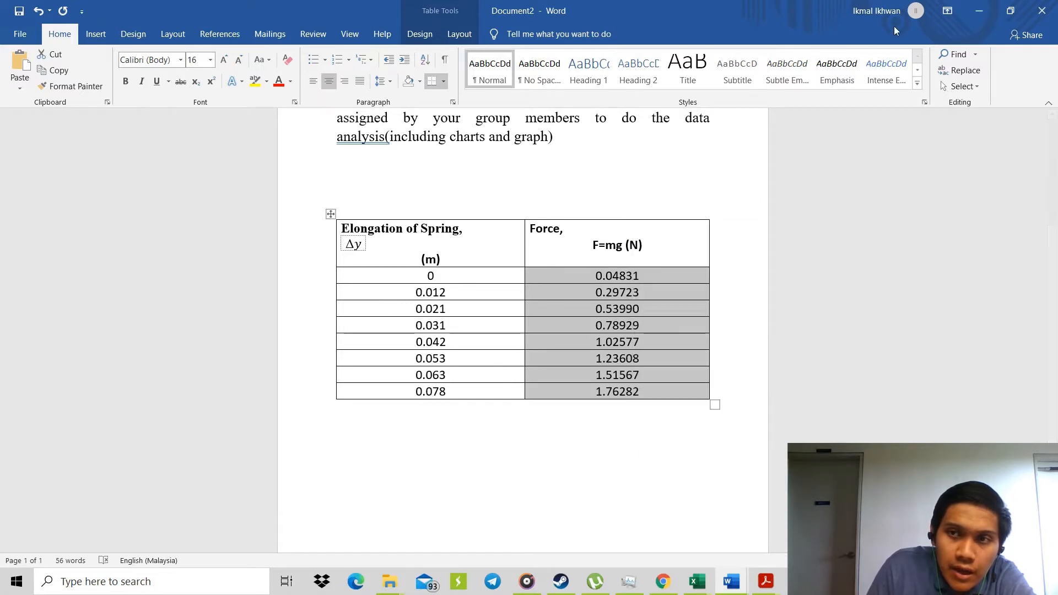
key("alt+Tab")
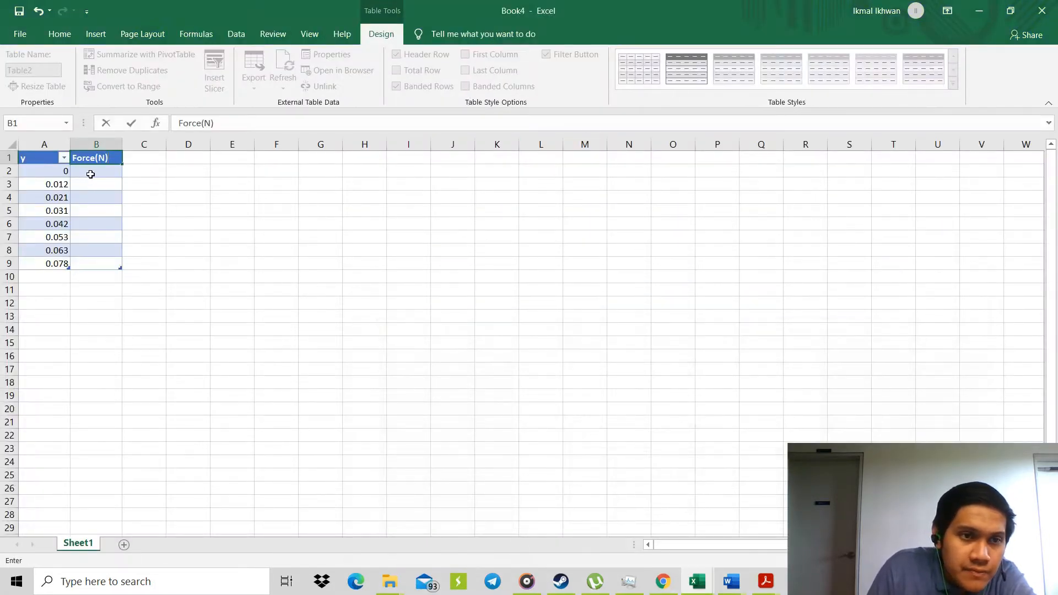
right_click(91, 172)
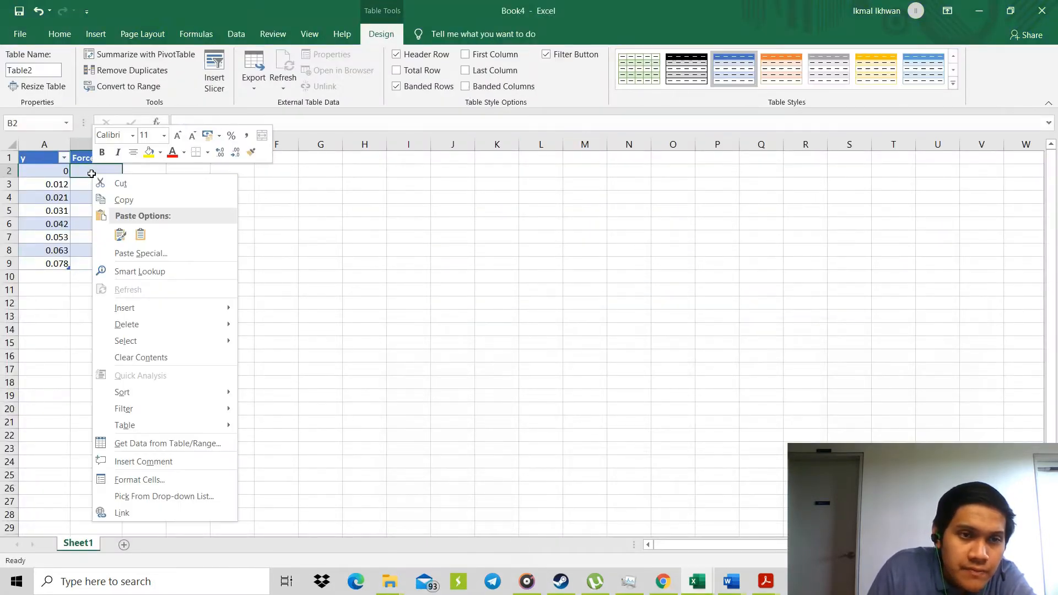
left_click(124, 238)
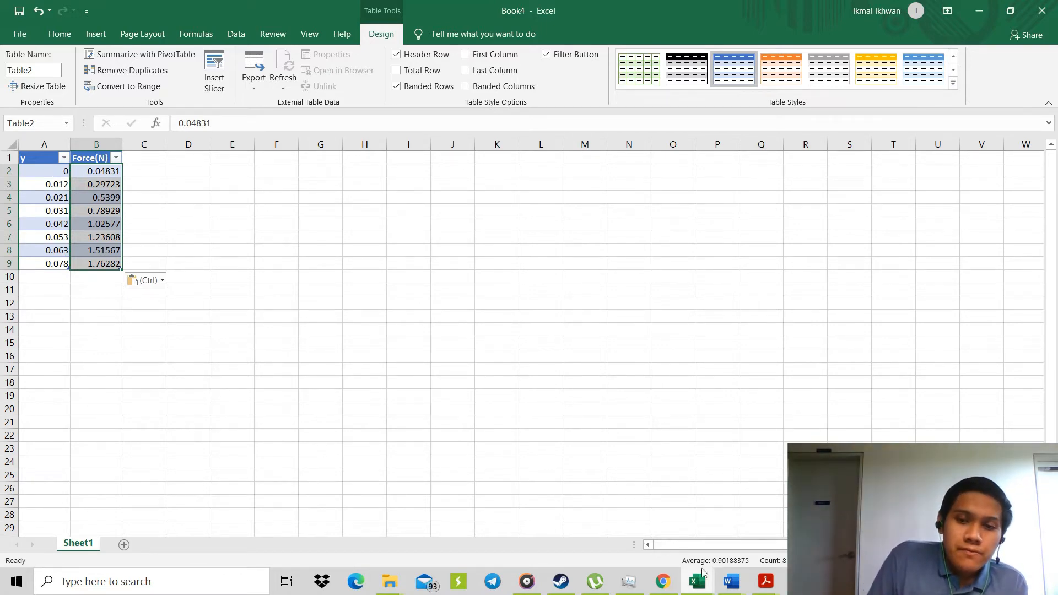
Insert a markers-only scatter chart from A1:B9 and place it, slightly enlarged, beside the data from about G2 to O18.
mouse_move(718, 582)
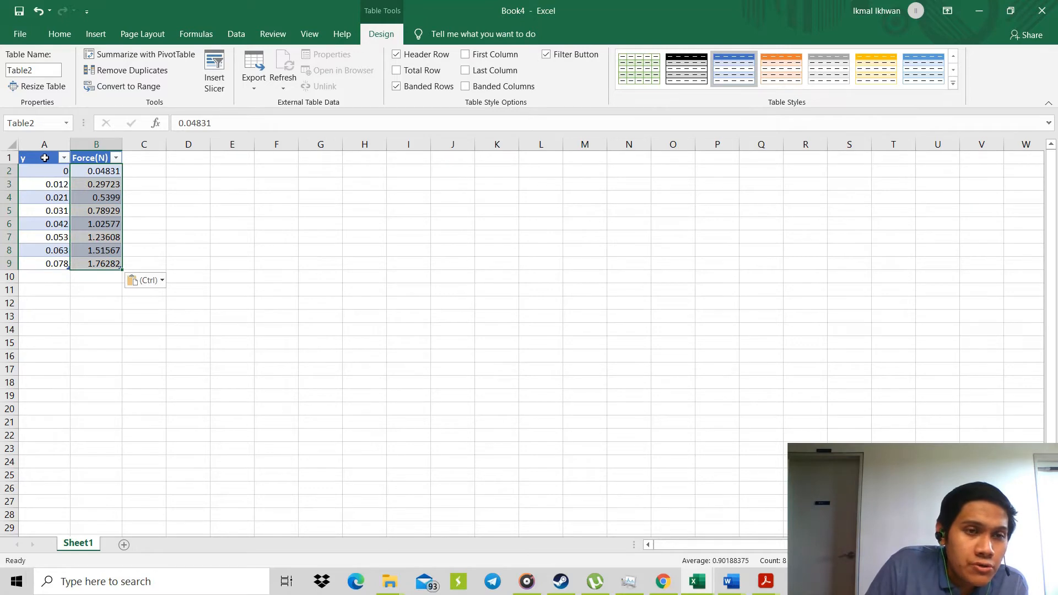
left_click(45, 158)
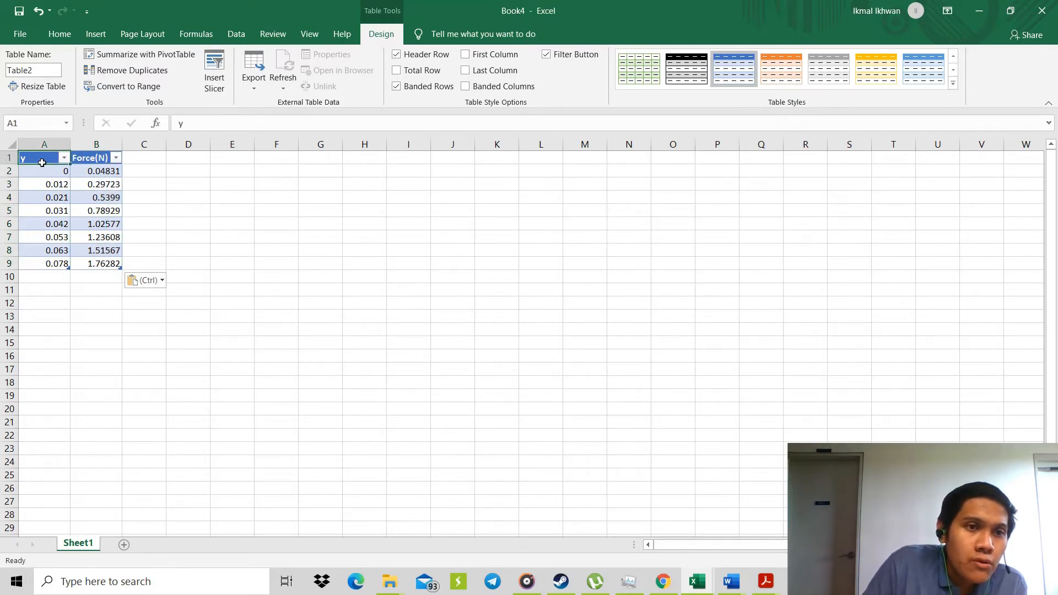
left_click_drag(42, 163, 106, 262)
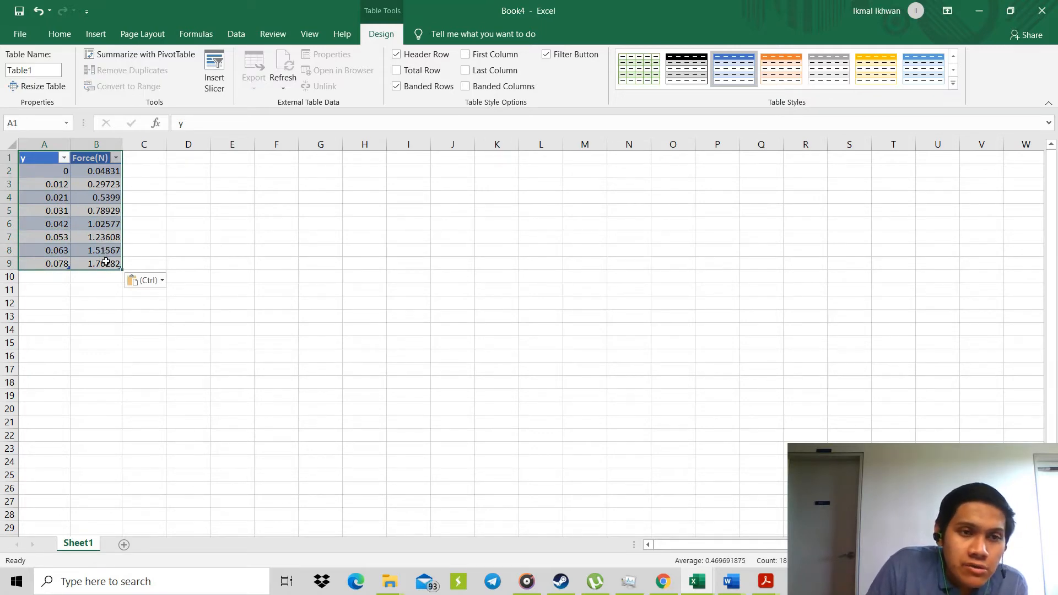
left_click(108, 34)
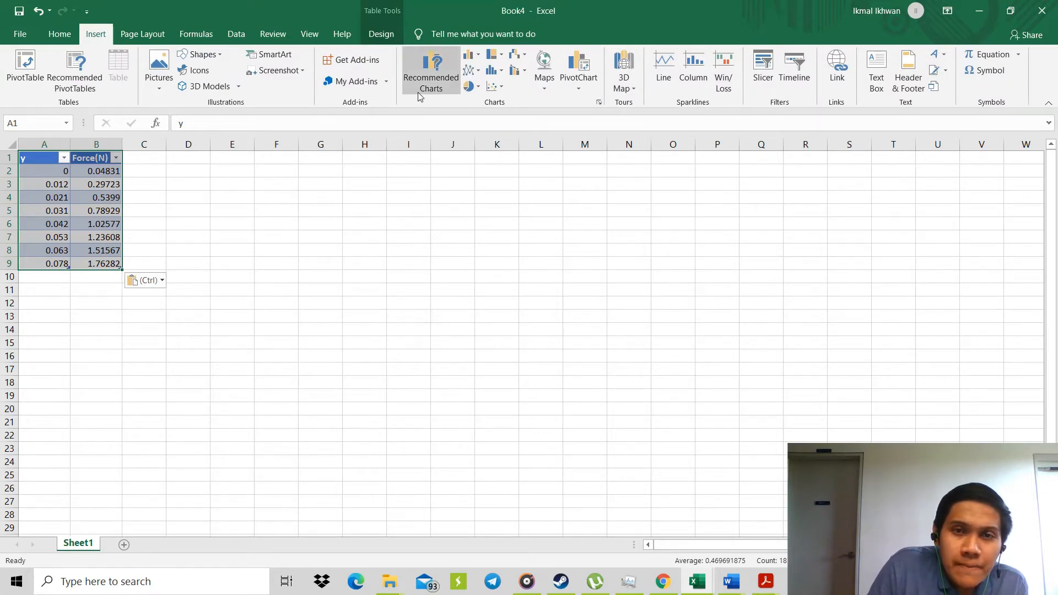
left_click(495, 86)
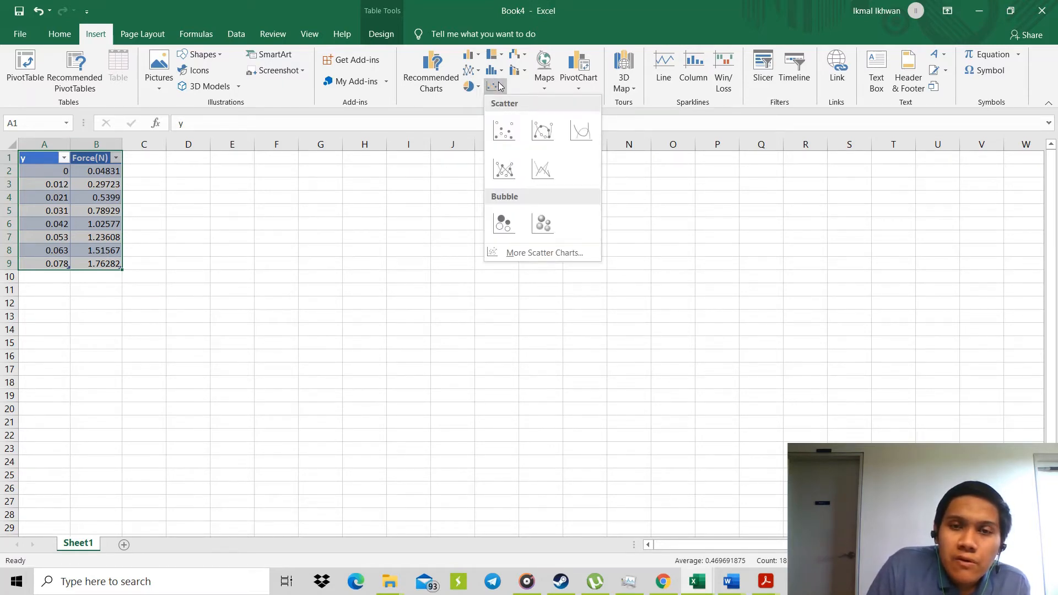
left_click(512, 128)
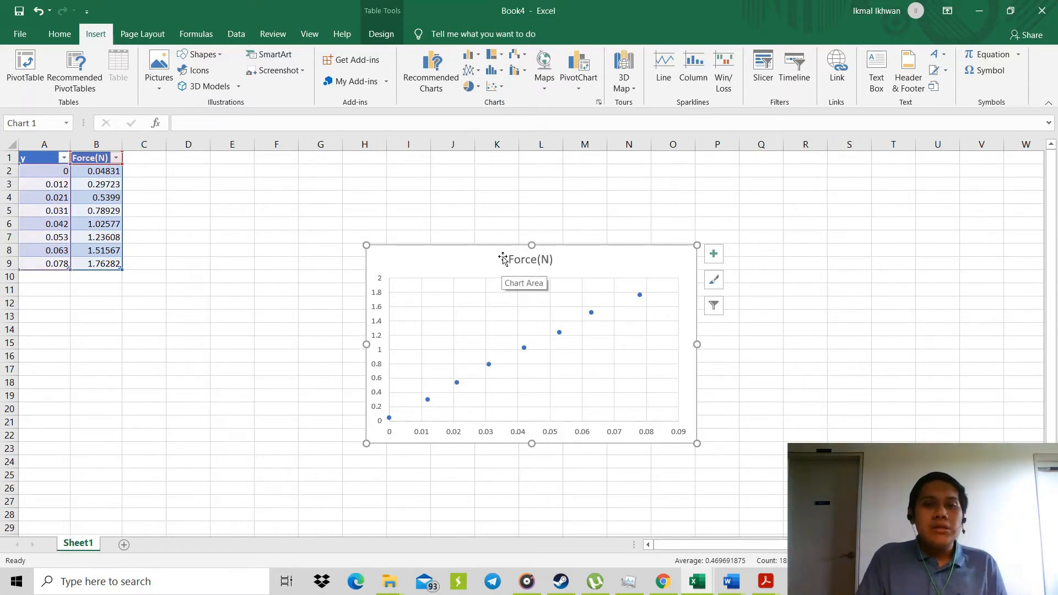
left_click_drag(501, 252, 453, 175)
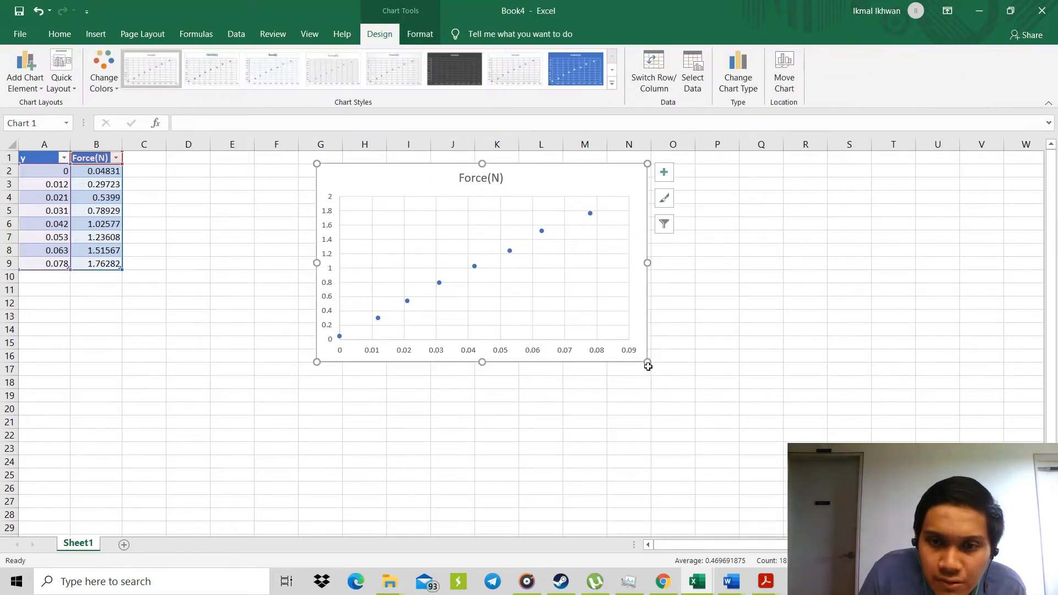
left_click_drag(648, 365, 667, 381)
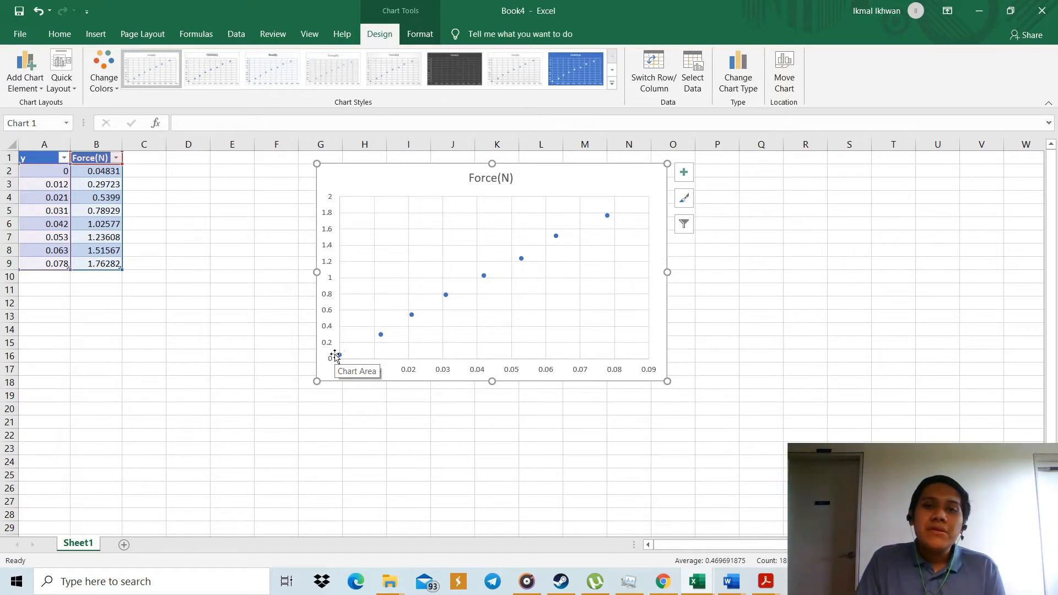
Add a linear trendline to the scatter chart and open its formatting options.
left_click(681, 175)
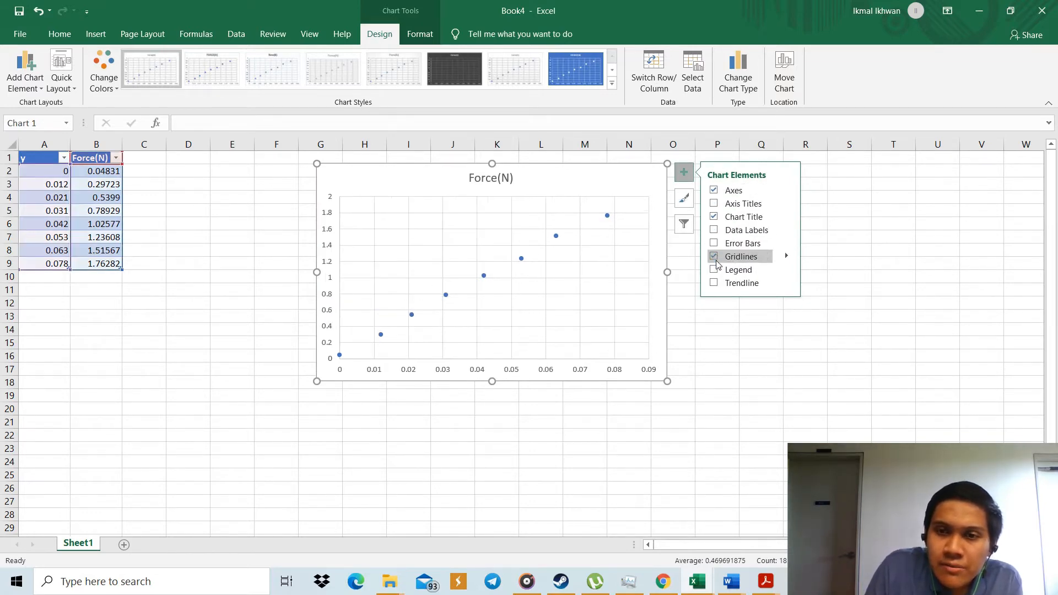
left_click(789, 284)
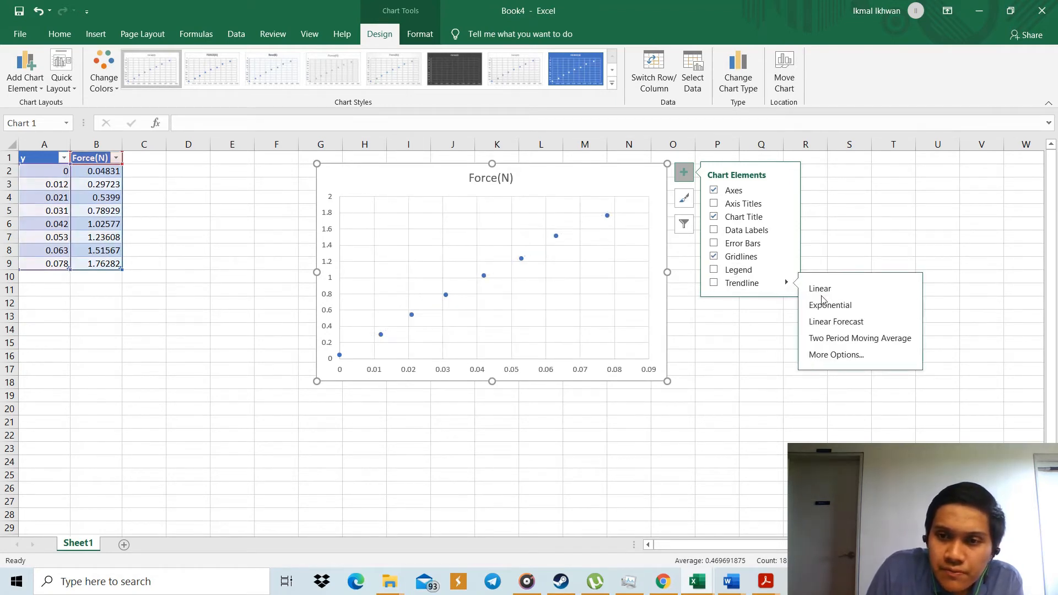
left_click(829, 355)
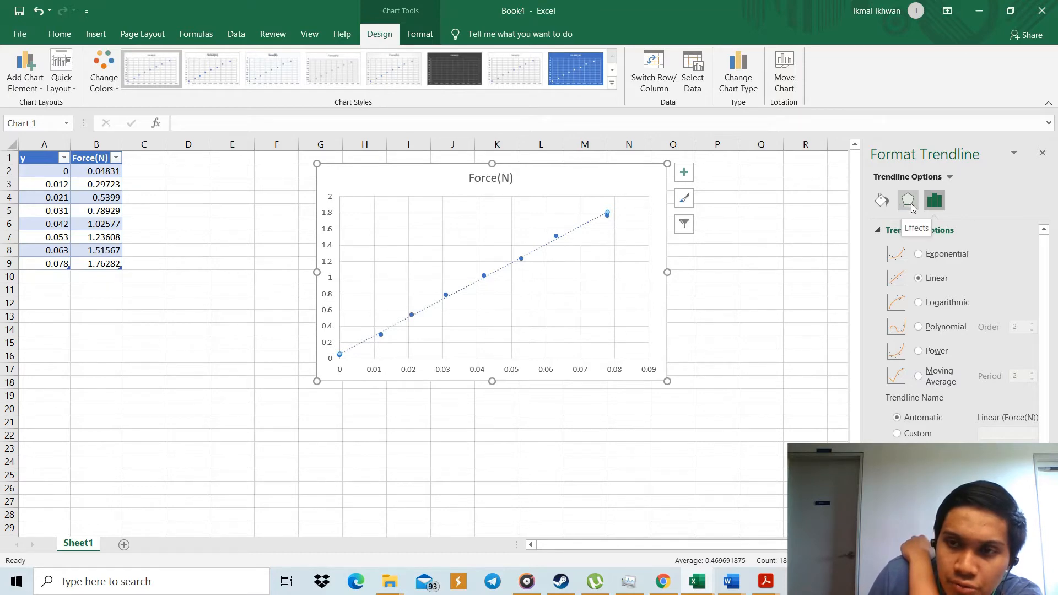
Set the trendline's dash type to a solid line.
left_click(883, 201)
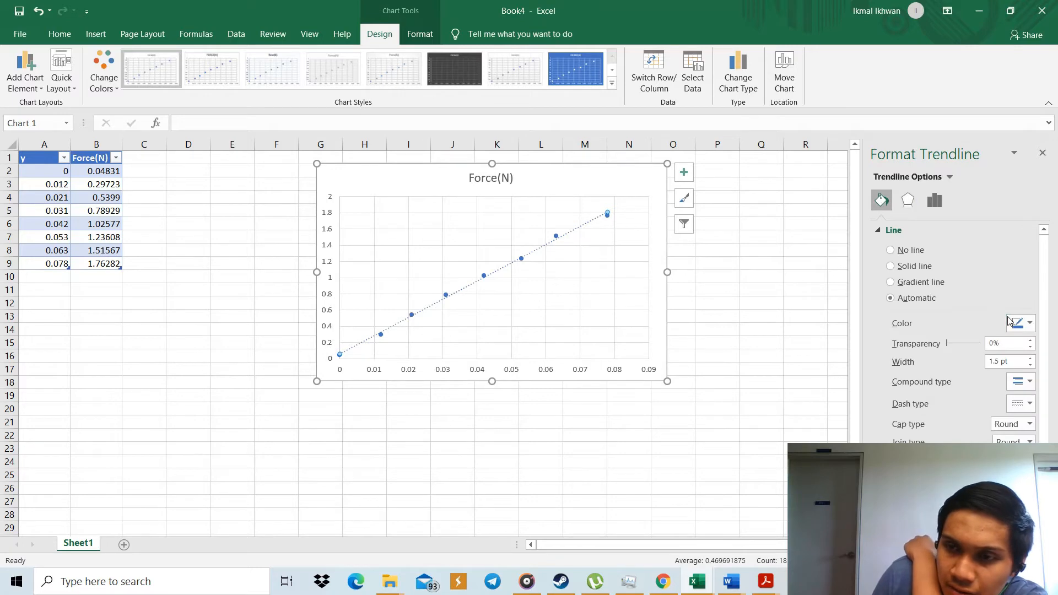
left_click(1026, 404)
left_click(1022, 420)
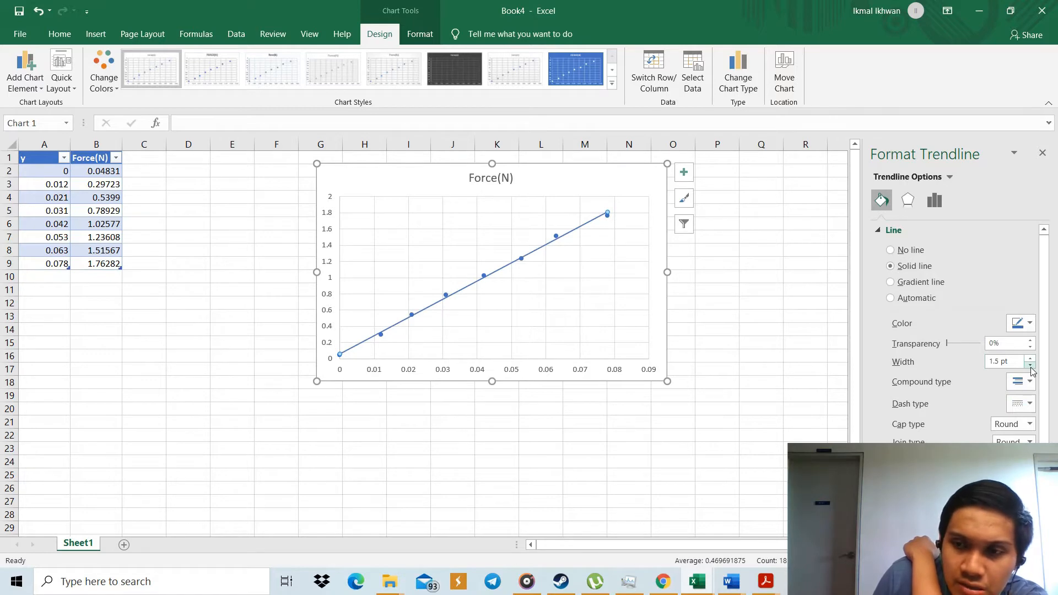
Set the trendline's line color to black and look through its effects and trendline options.
left_click(1024, 324)
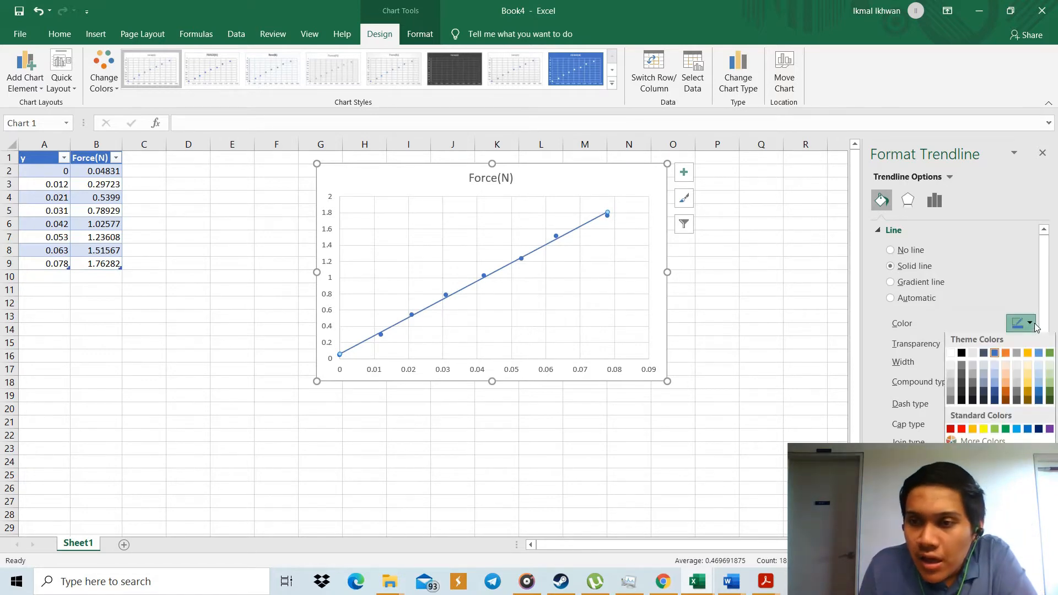
left_click(962, 356)
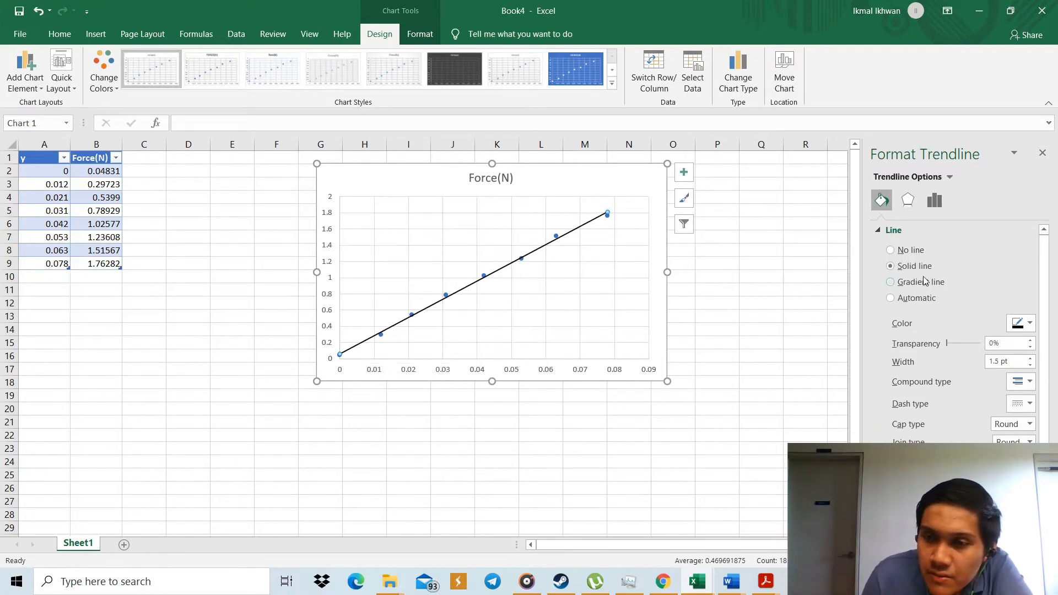
left_click(908, 202)
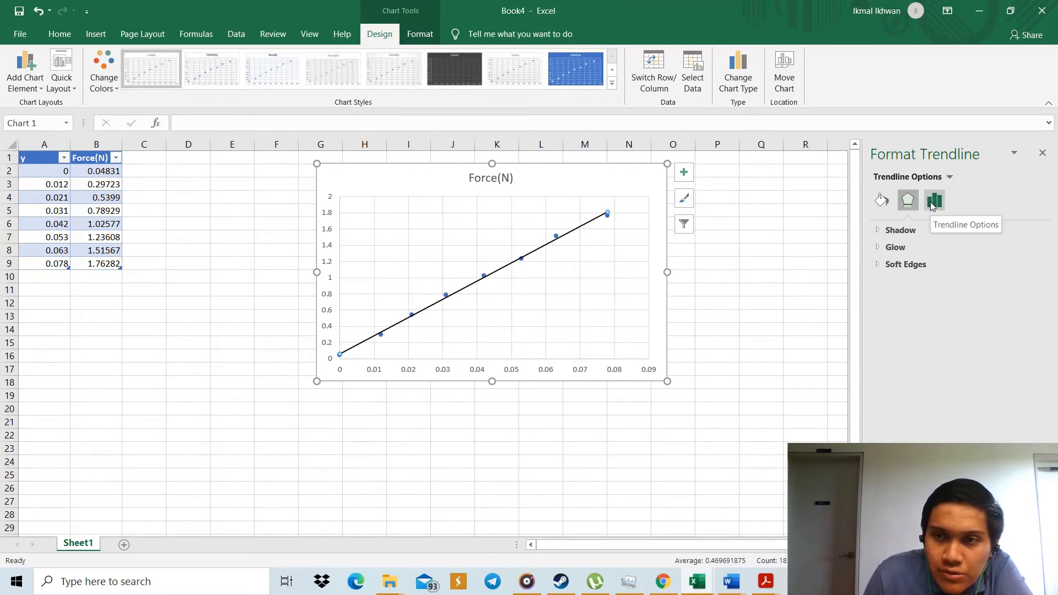
left_click(933, 203)
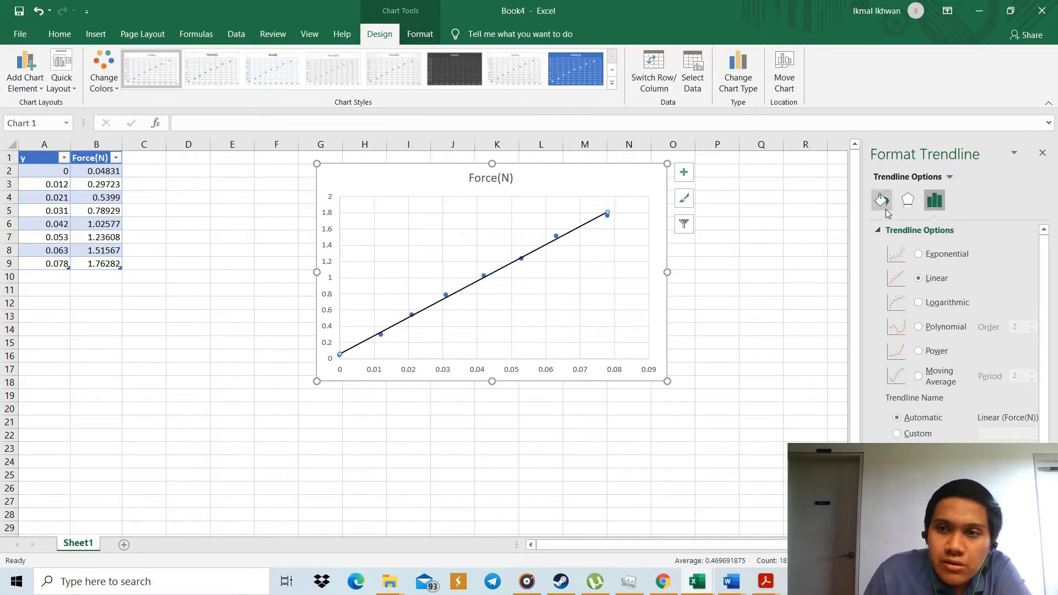
Add axis titles to both axes of the scatter chart.
left_click(684, 172)
left_click(714, 204)
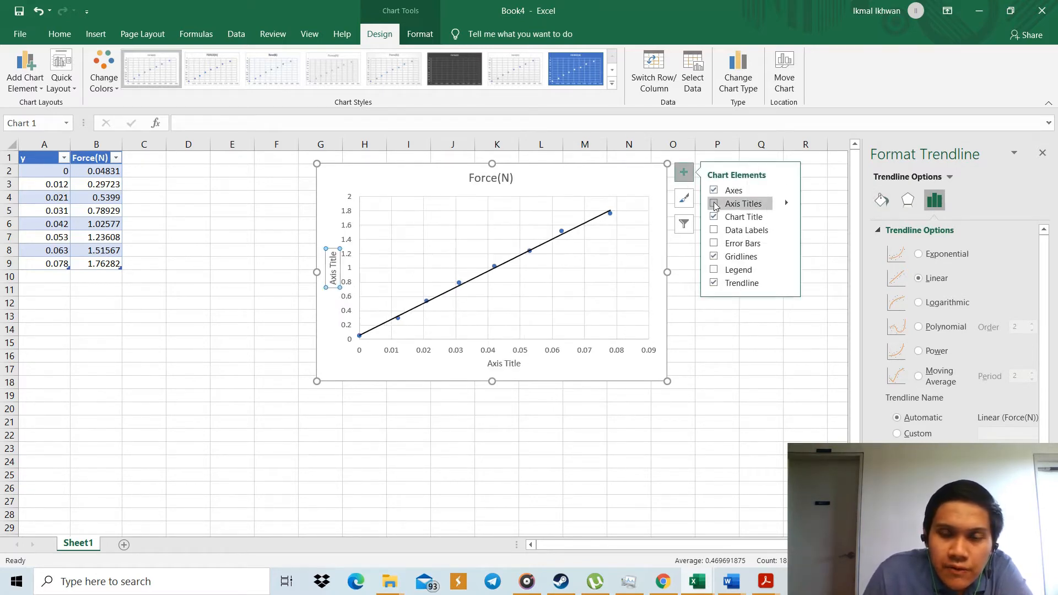
left_click(715, 204)
left_click(714, 204)
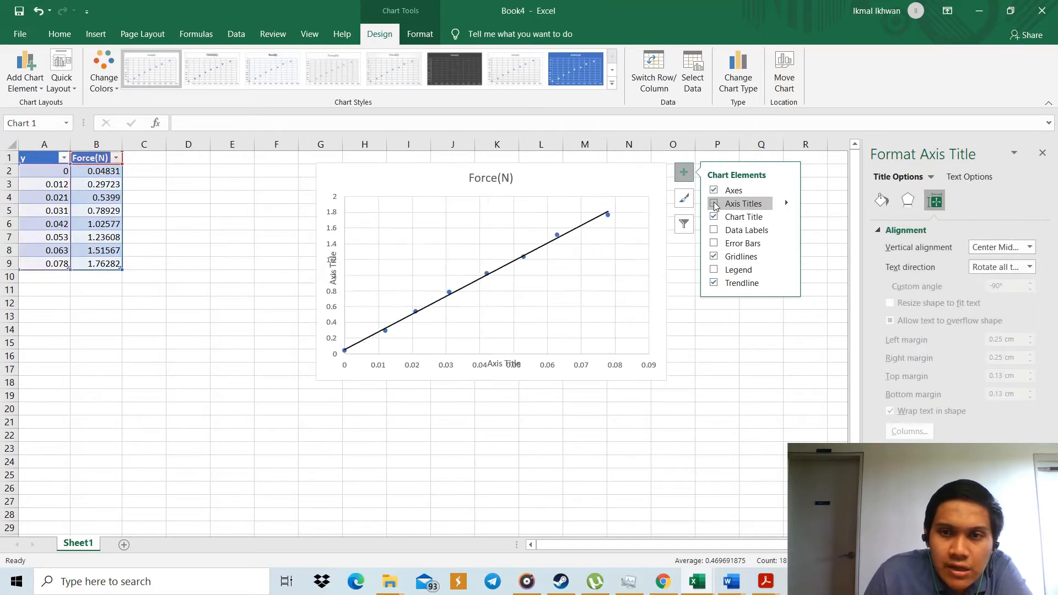
left_click(714, 204)
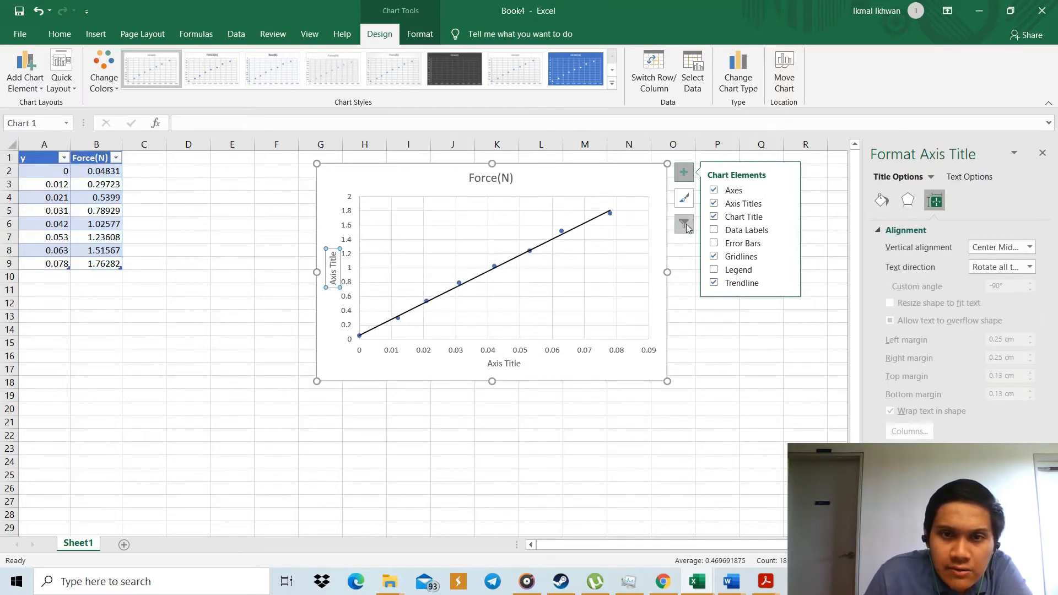
Replace the vertical axis title's placeholder text with "Force(N)".
left_click(334, 269)
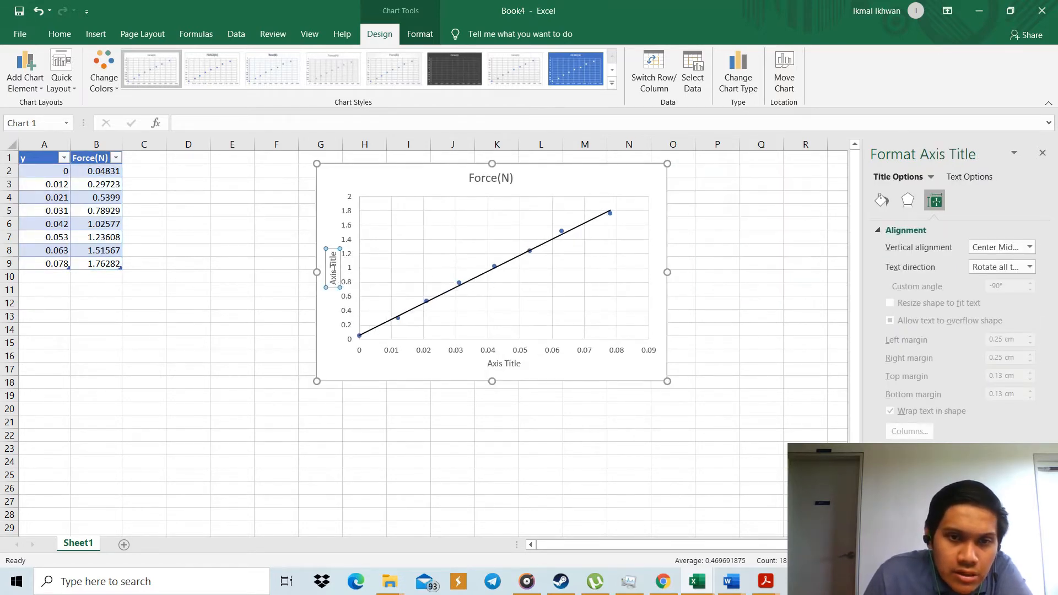
key("BackSpace")
key("BackSpace")
key("BackSpace")
key("BackSpace")
key("BackSpace")
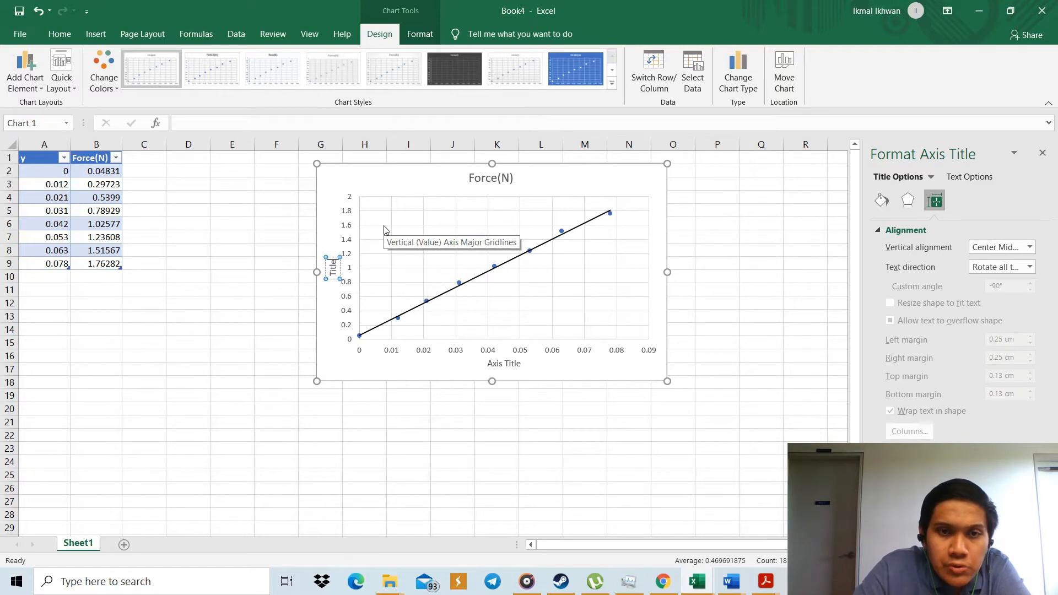
key("BackSpace")
key("BackSpace")
key("BackSpace")
key("BackSpace")
key("BackSpace")
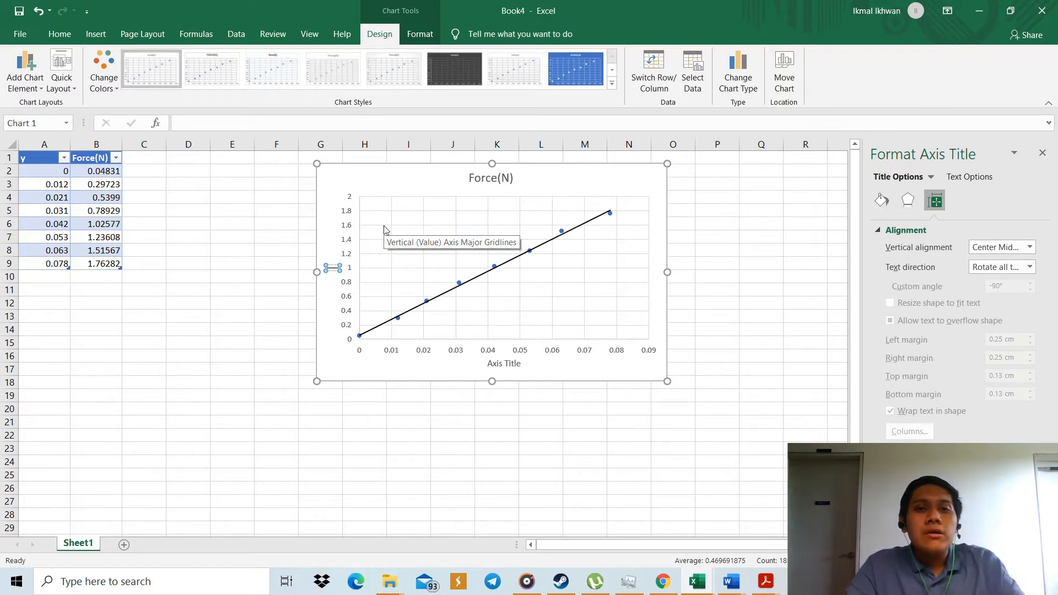
type("Force")
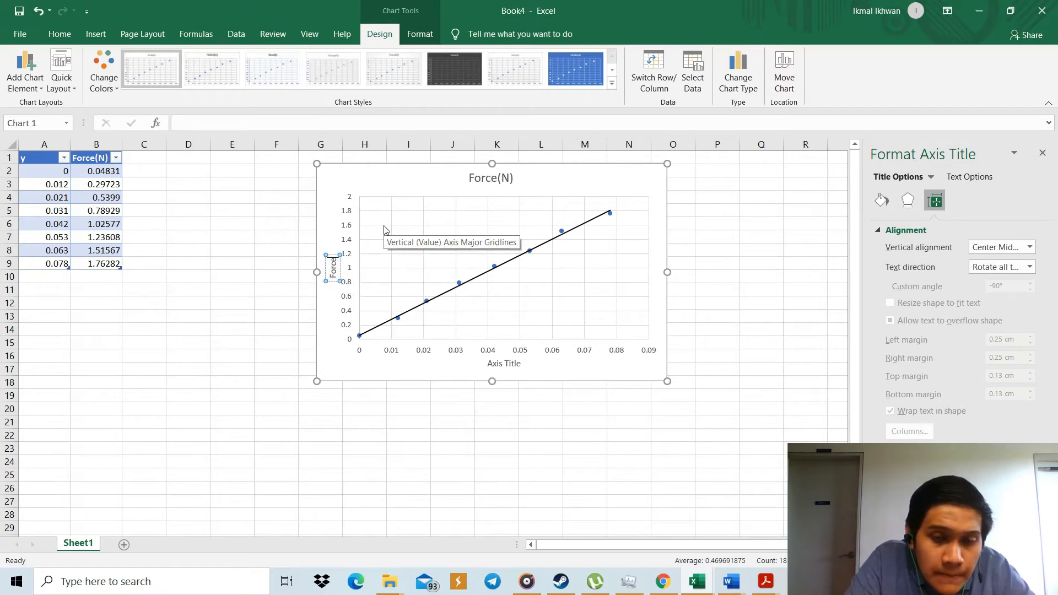
type("(")
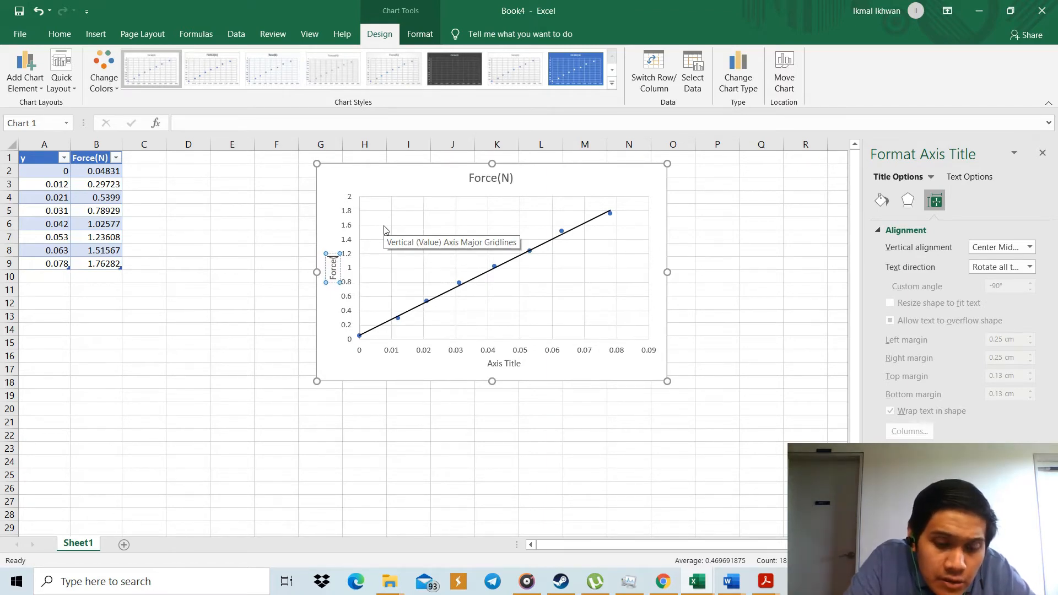
type("N)")
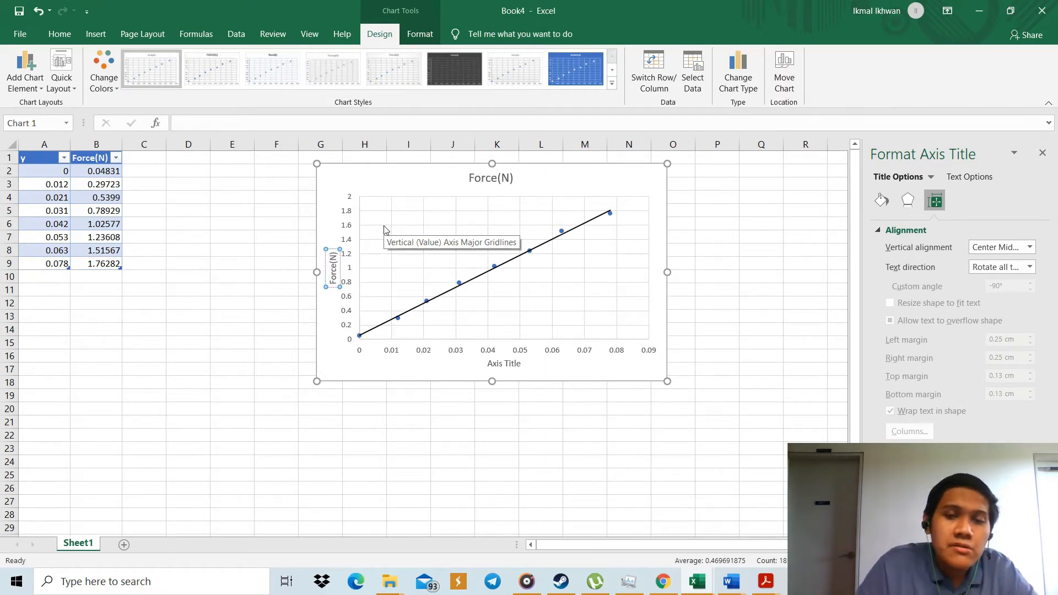
Try to clear the horizontal axis title by deleting it, re-adding the chart's axis titles after each attempt.
left_click(509, 364)
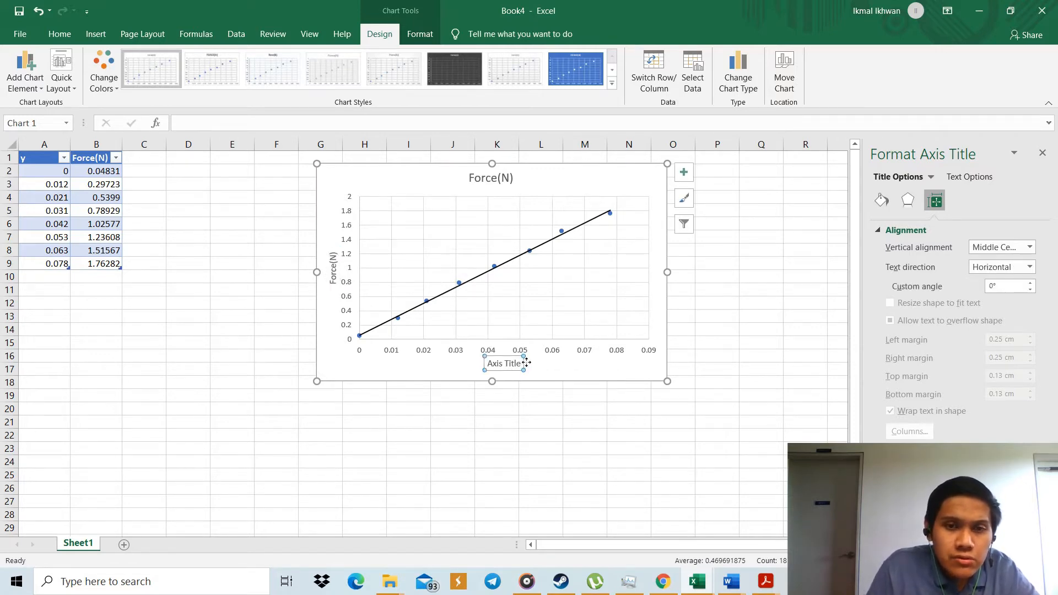
key("Delete")
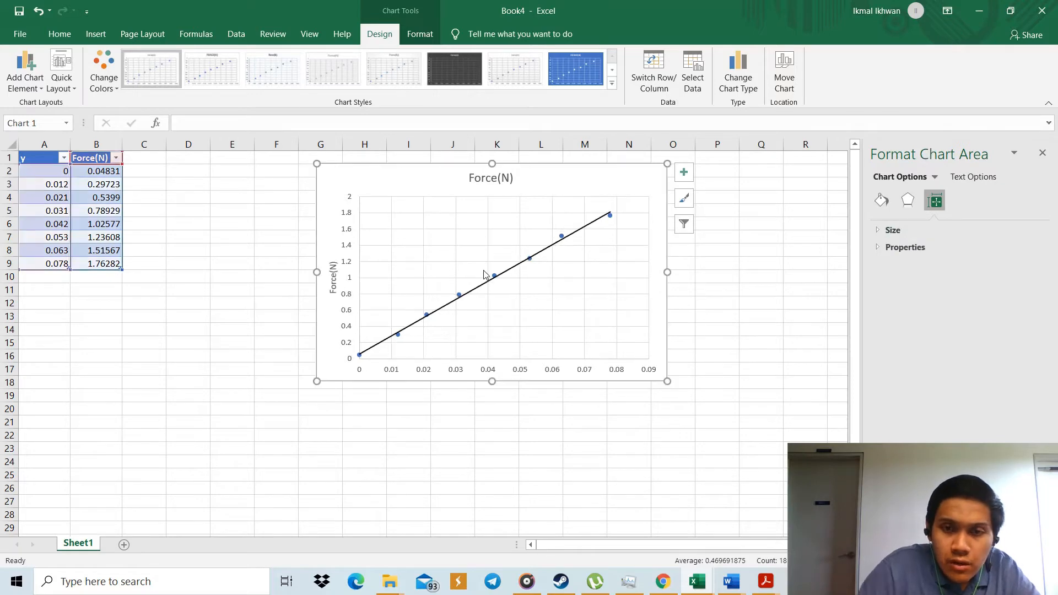
left_click(684, 172)
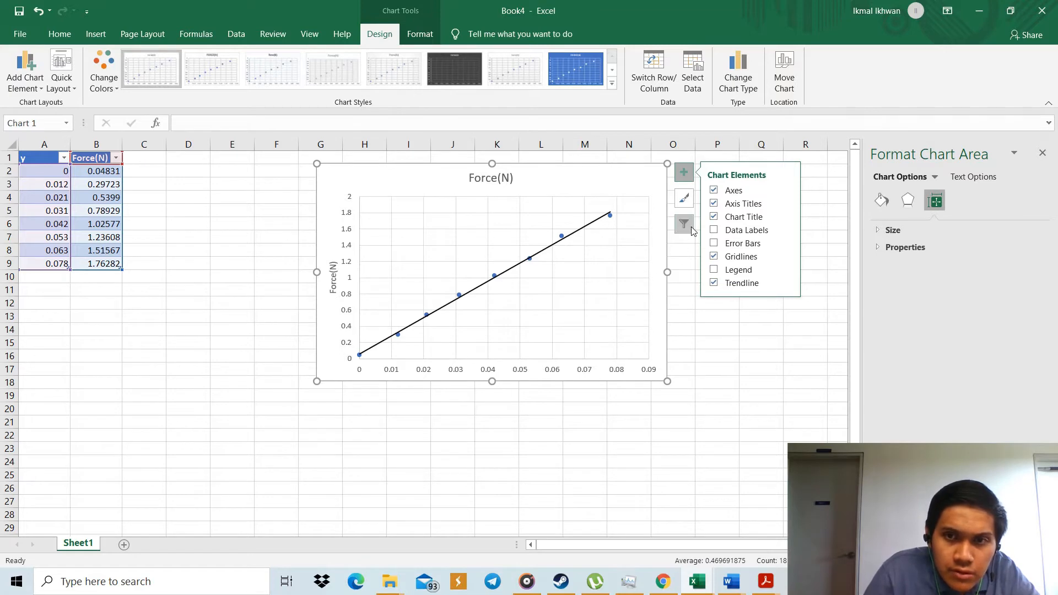
left_click(713, 205)
left_click(712, 205)
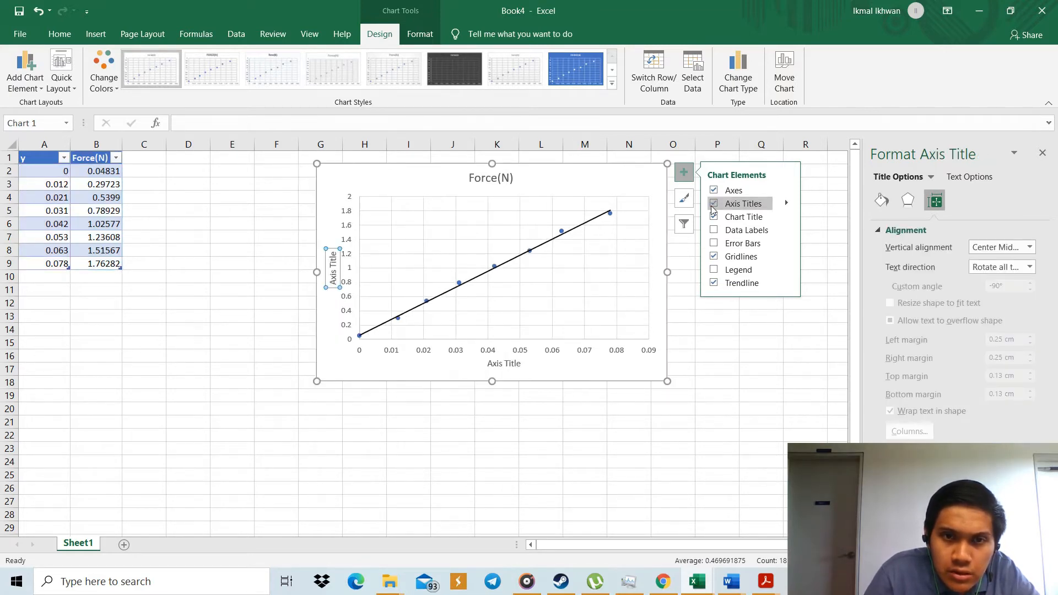
left_click(522, 372)
left_click(521, 366)
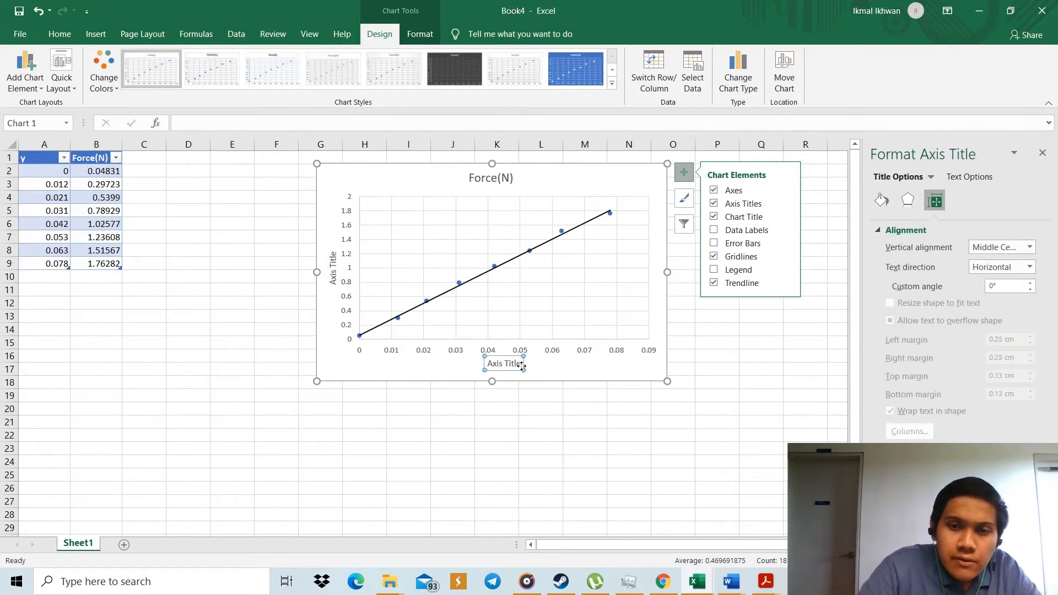
key("Delete")
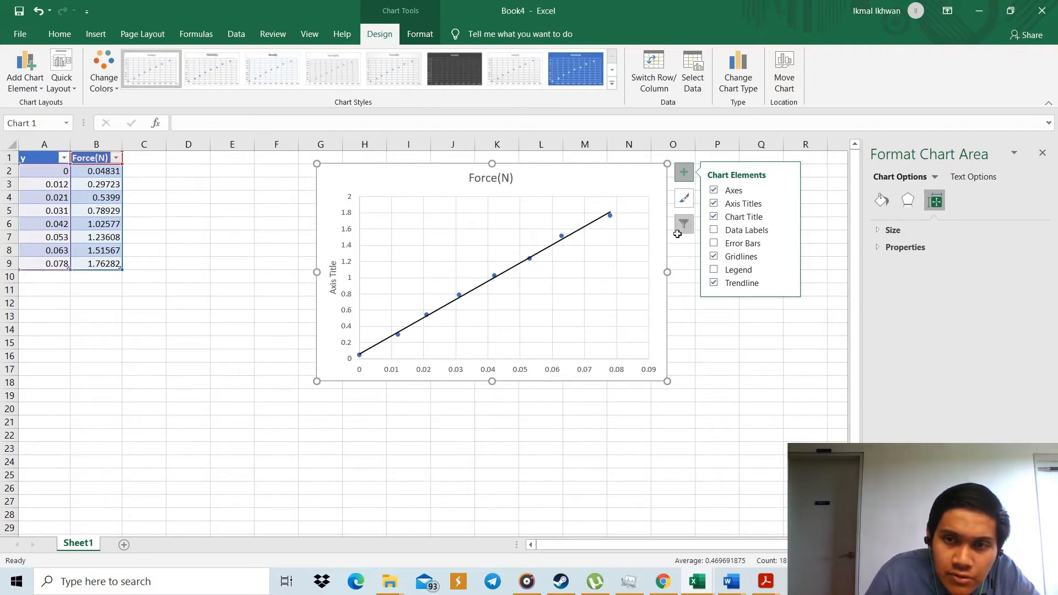
left_click(713, 203)
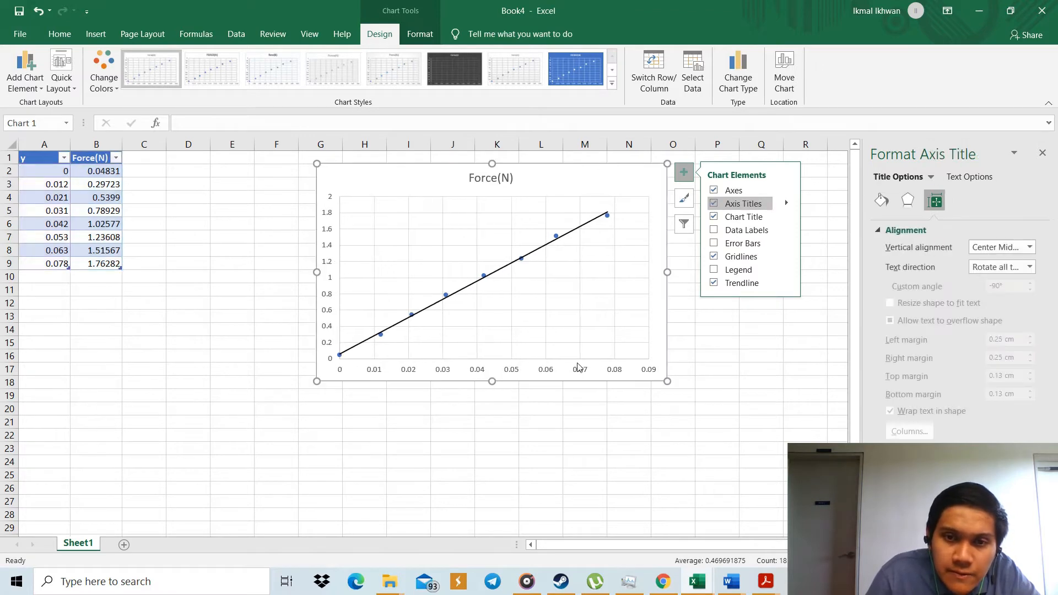
Change the horizontal axis title's text to "Elongation of springs,y".
left_click(513, 367)
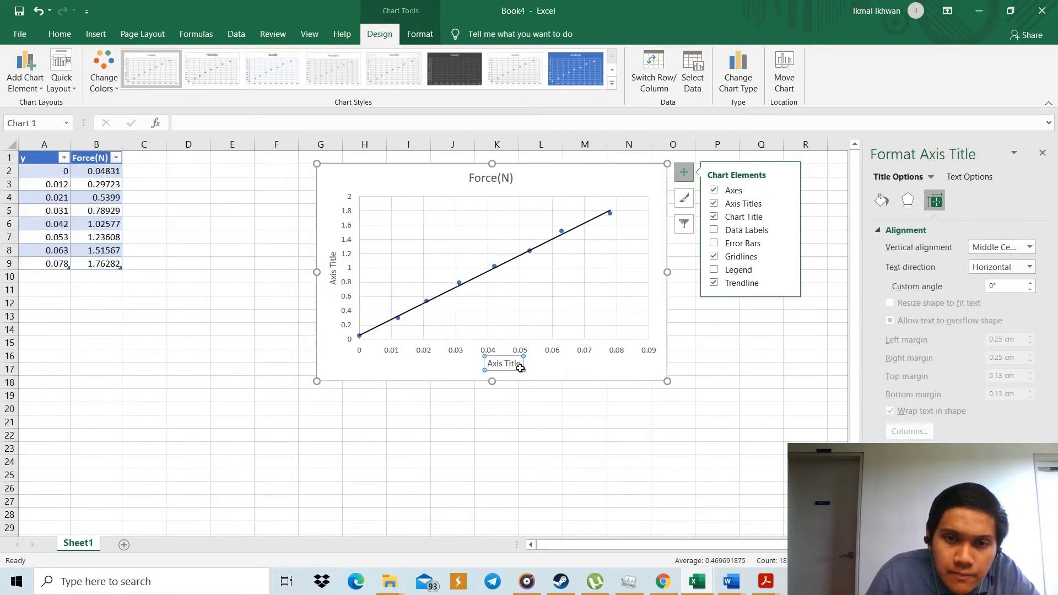
left_click(520, 364)
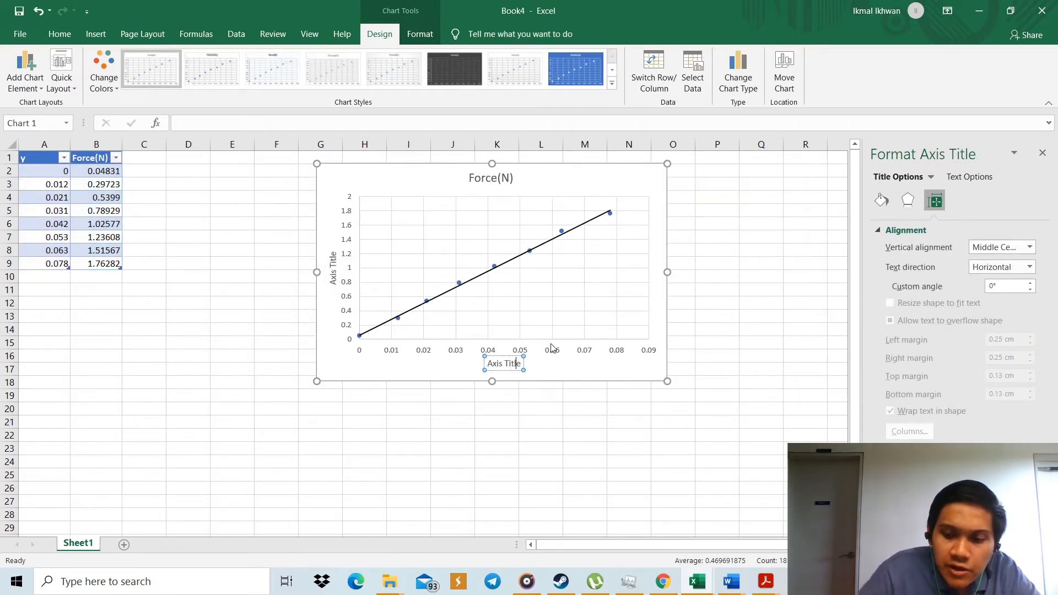
key("BackSpace")
key("BackSpace")
key("BackSpace")
key("BackSpace")
key("BackSpace")
key("BackSpace")
key("BackSpace")
key("BackSpace")
key("BackSpace")
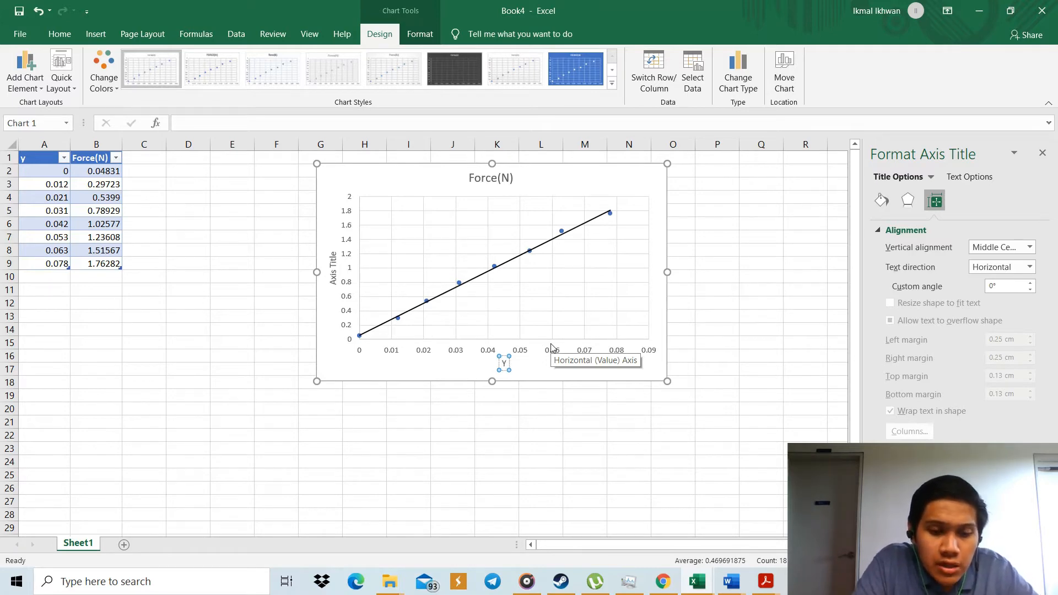
type("y")
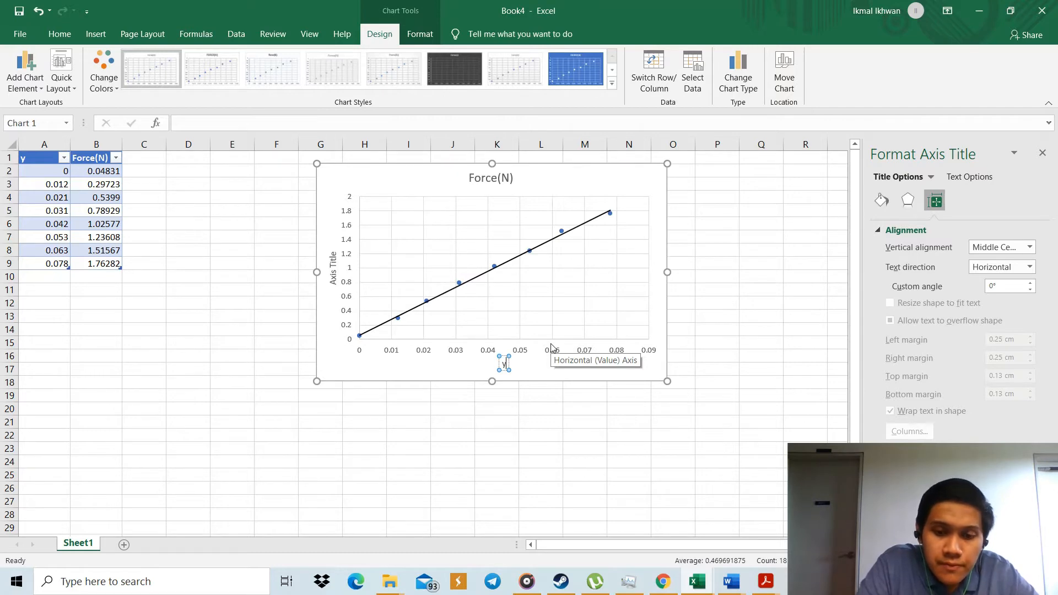
key("BackSpace")
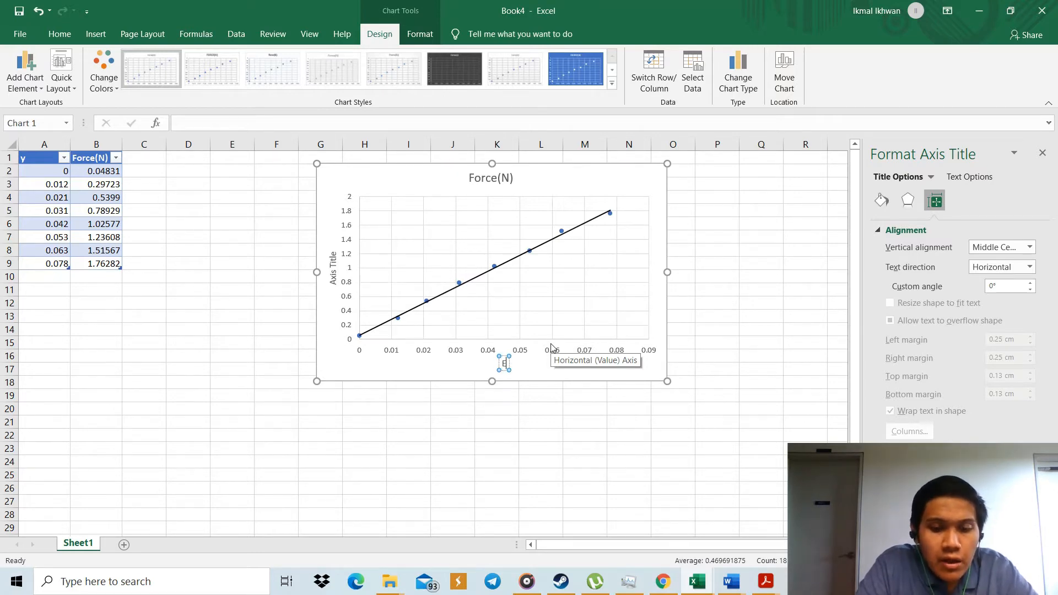
type("Elongat")
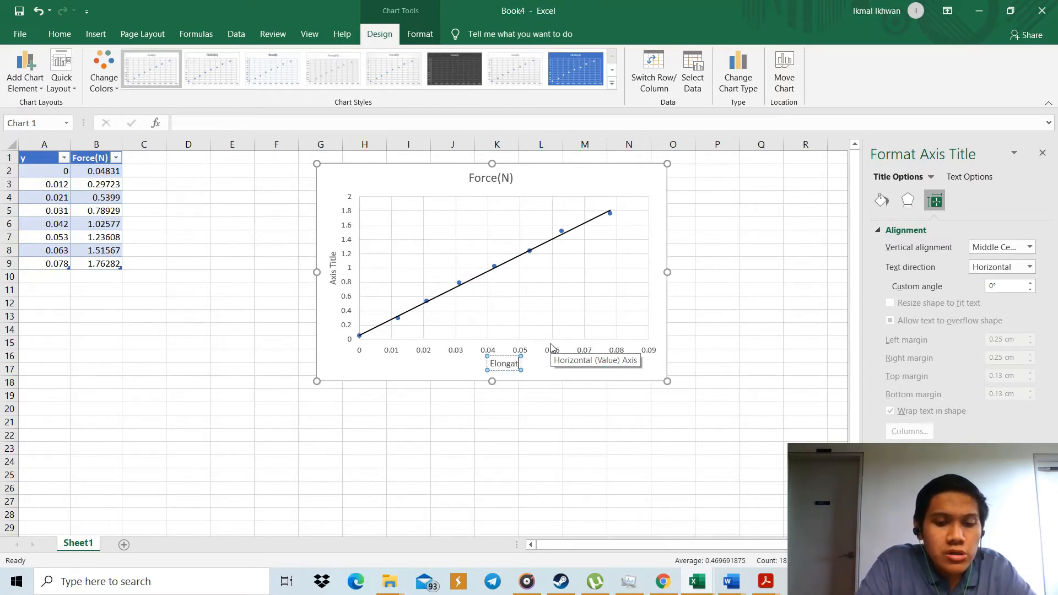
type("ion of")
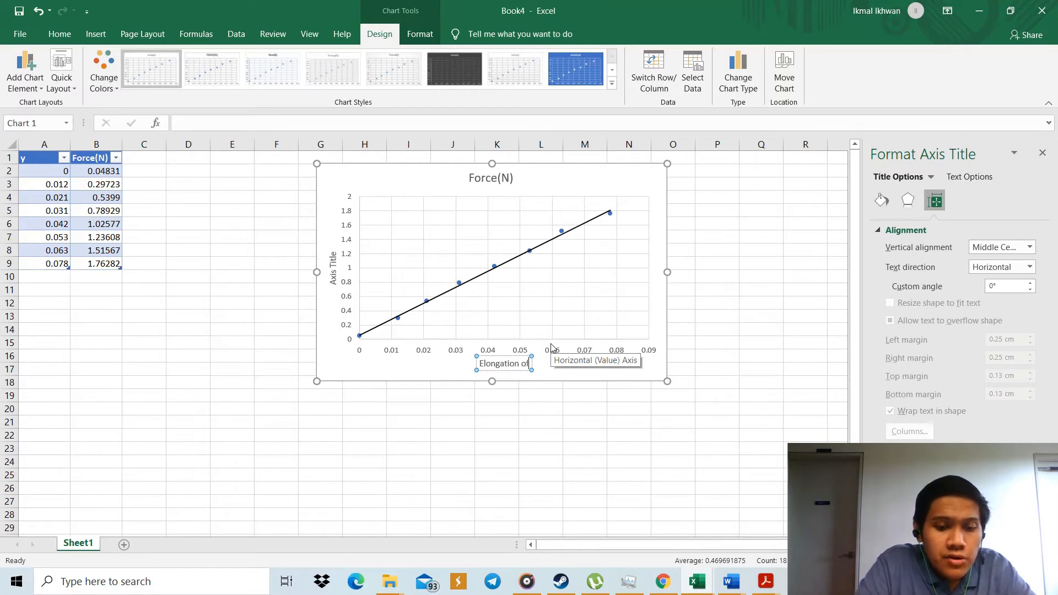
type(" sprin")
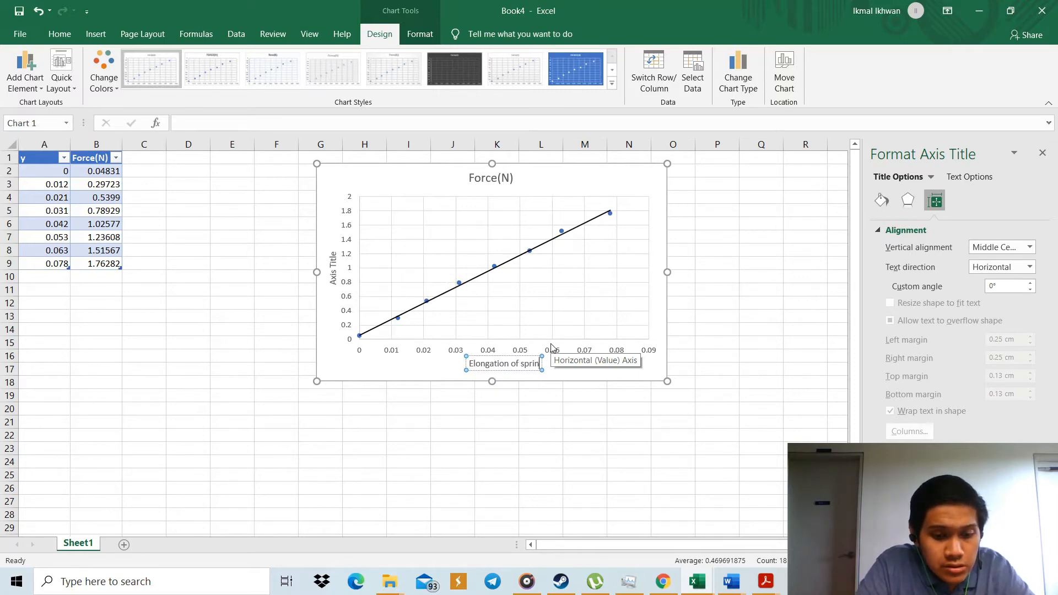
type("gs,y")
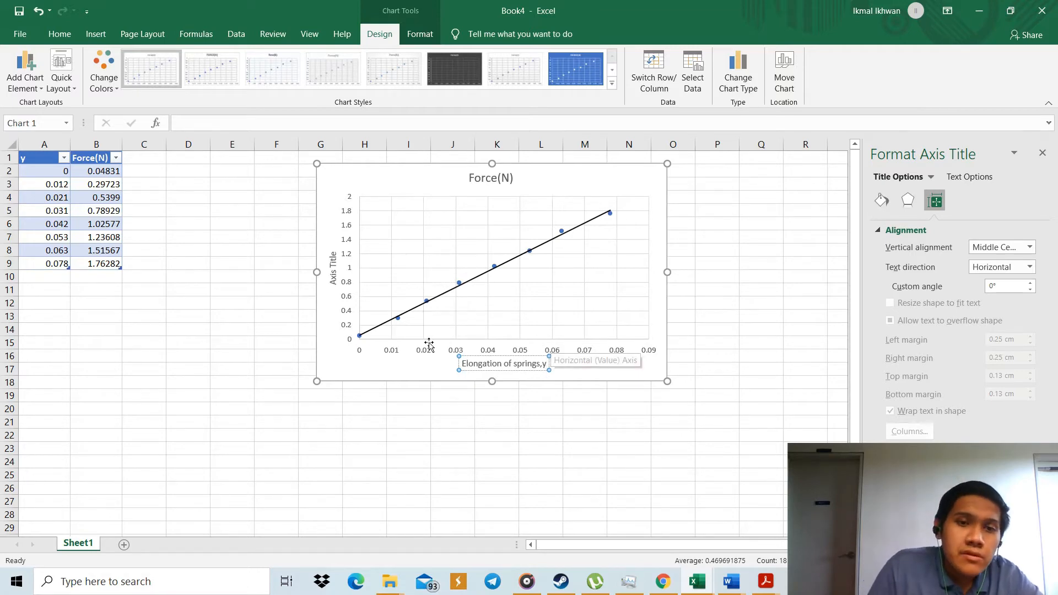
Change the vertical axis title's text to "Force(N)".
left_click(334, 267)
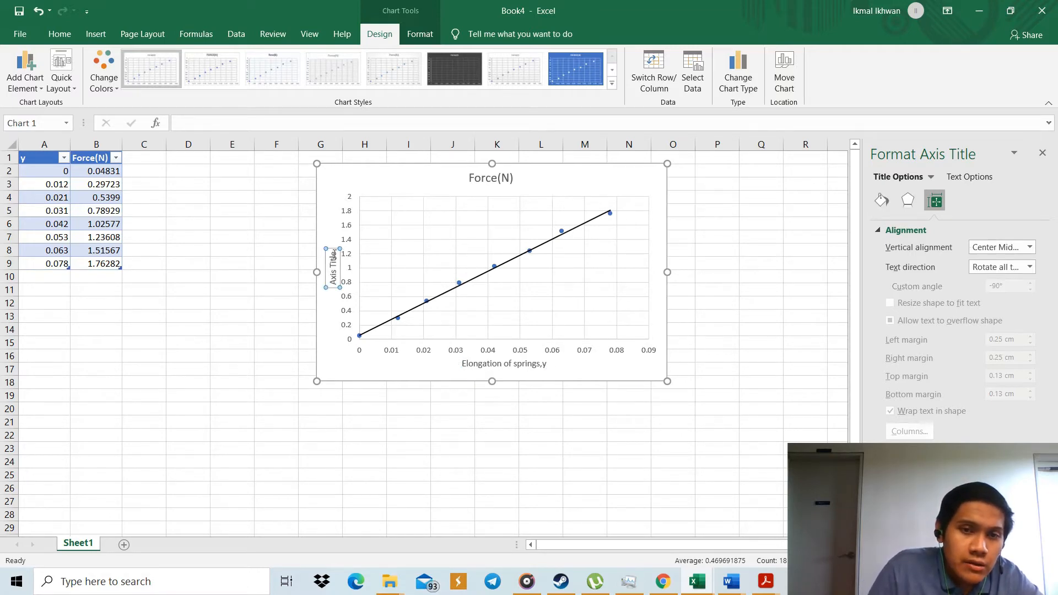
key("BackSpace")
key("BackSpace")
key("BackSpace")
key("BackSpace")
key("BackSpace")
key("BackSpace")
key("BackSpace")
key("BackSpace")
key("BackSpace")
key("BackSpace")
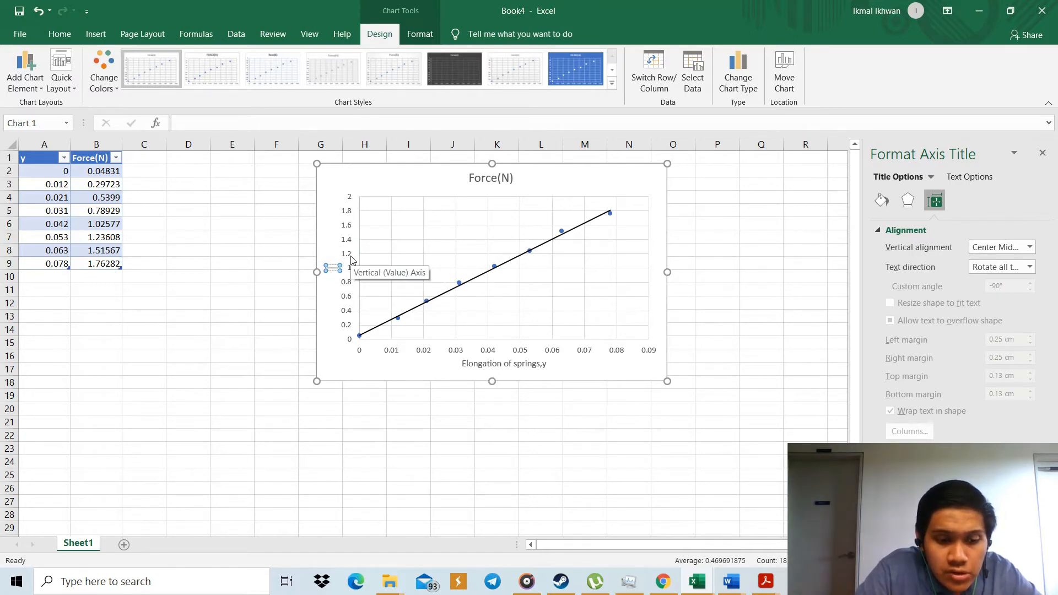
type("Fo")
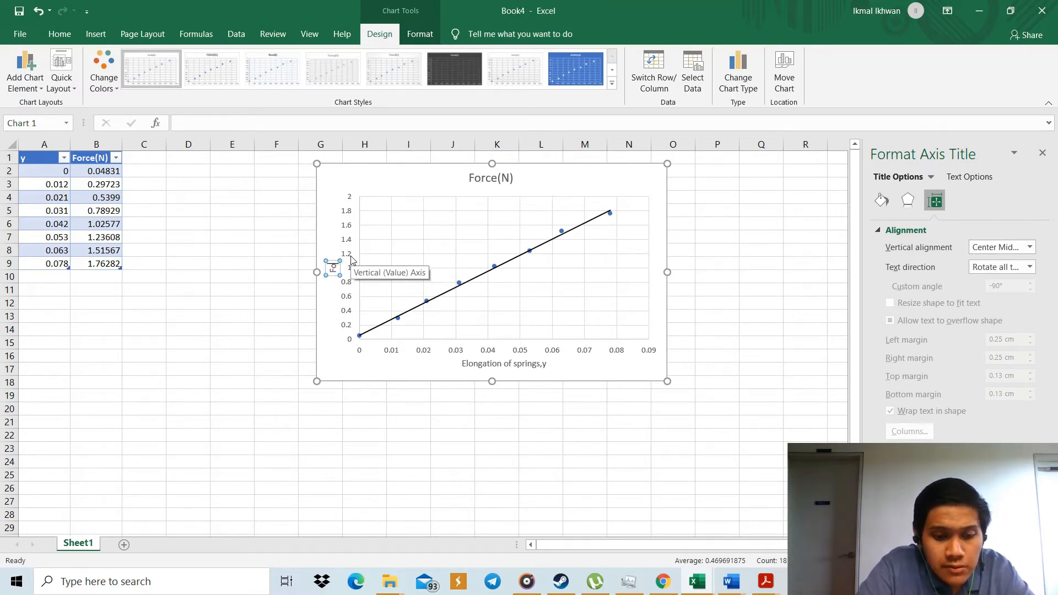
type("rce(")
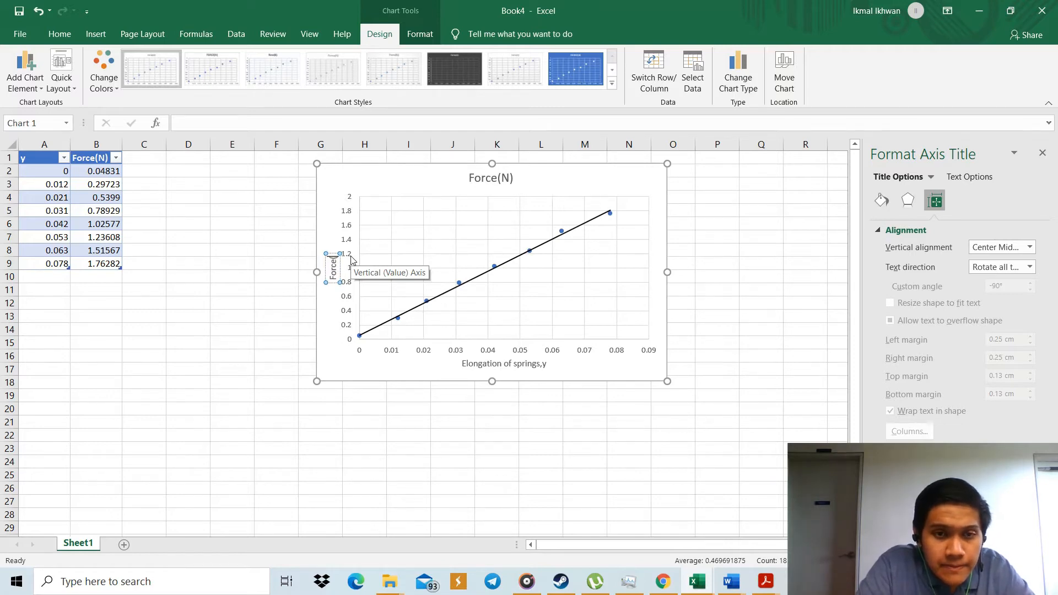
type("N)")
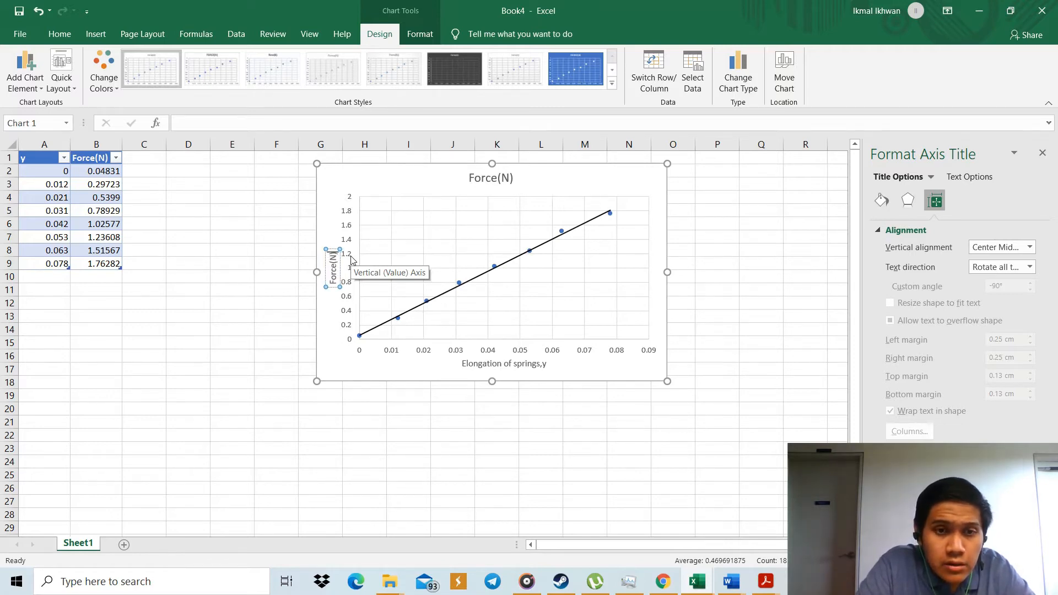
Clear the existing "Force(N)" text from the chart title above the plot.
left_click(499, 178)
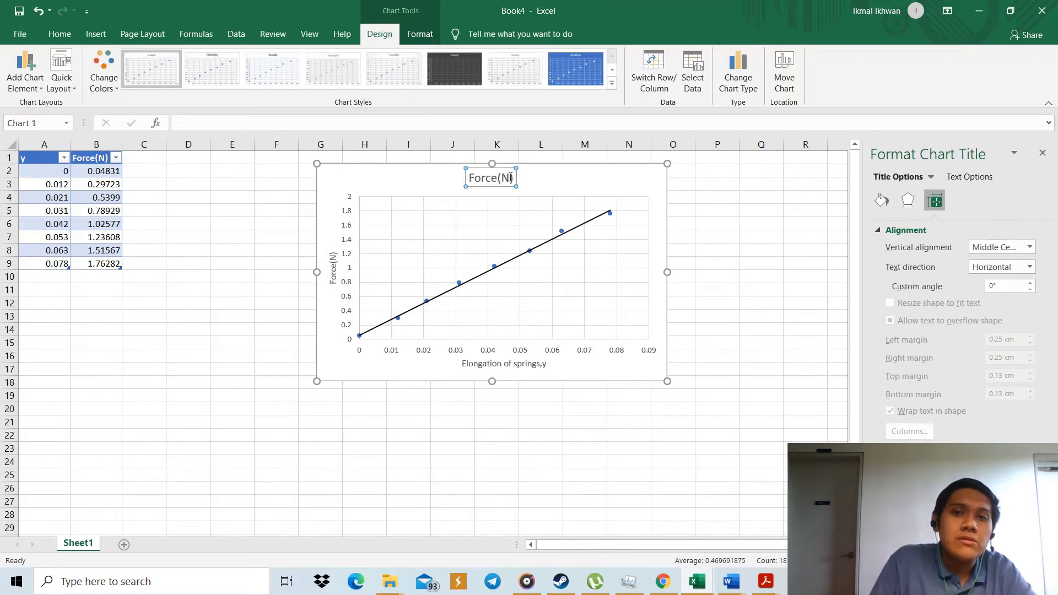
left_click(514, 177)
key("BackSpace")
key("BackSpace")
key("BackSpace")
key("BackSpace")
key("BackSpace")
key("BackSpace")
key("BackSpace")
key("BackSpace")
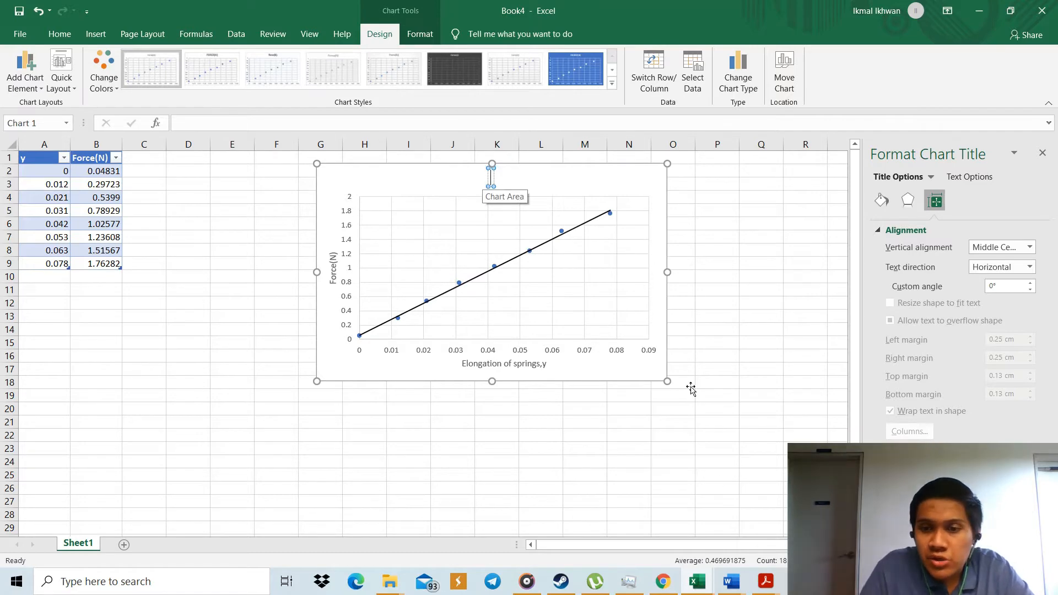
Check the spring table's heading in the Word lab report and return to the Book4 workbook in Excel.
mouse_move(732, 579)
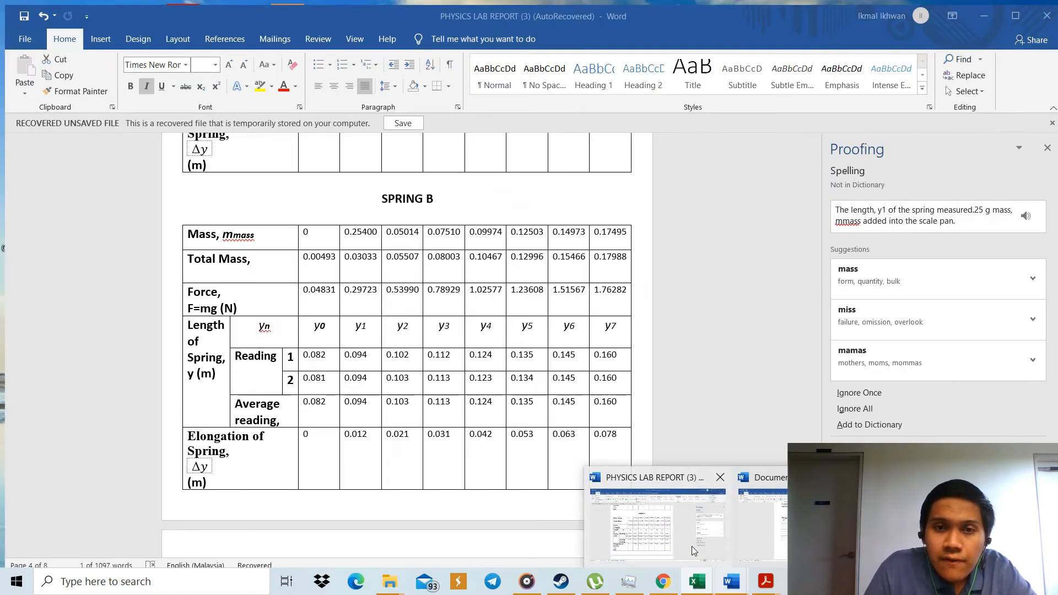
left_click(692, 547)
scroll(541, 332, "down", 1)
scroll(541, 332, "up", 2)
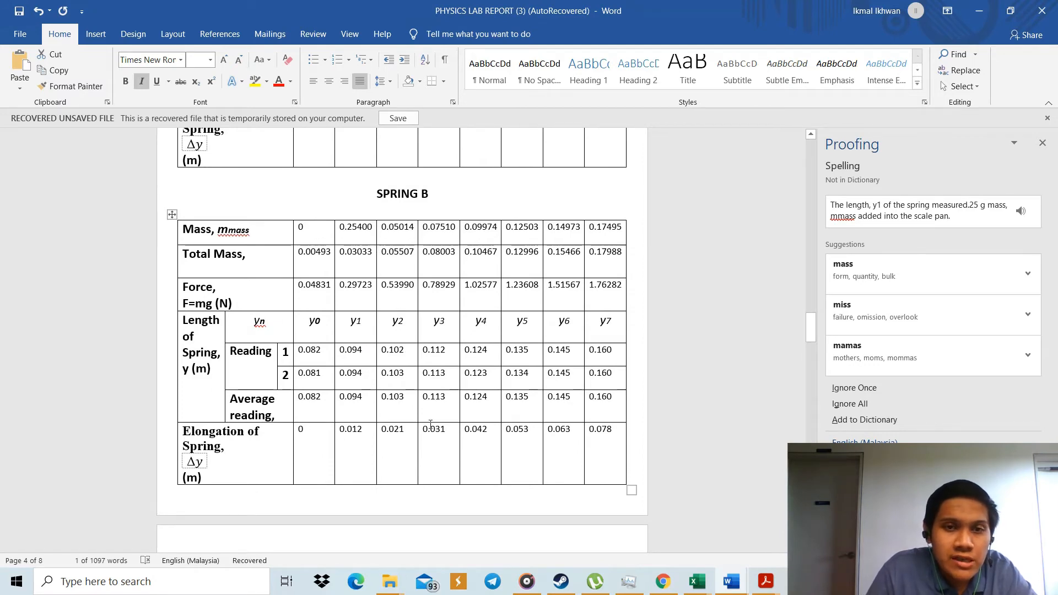
mouse_move(700, 575)
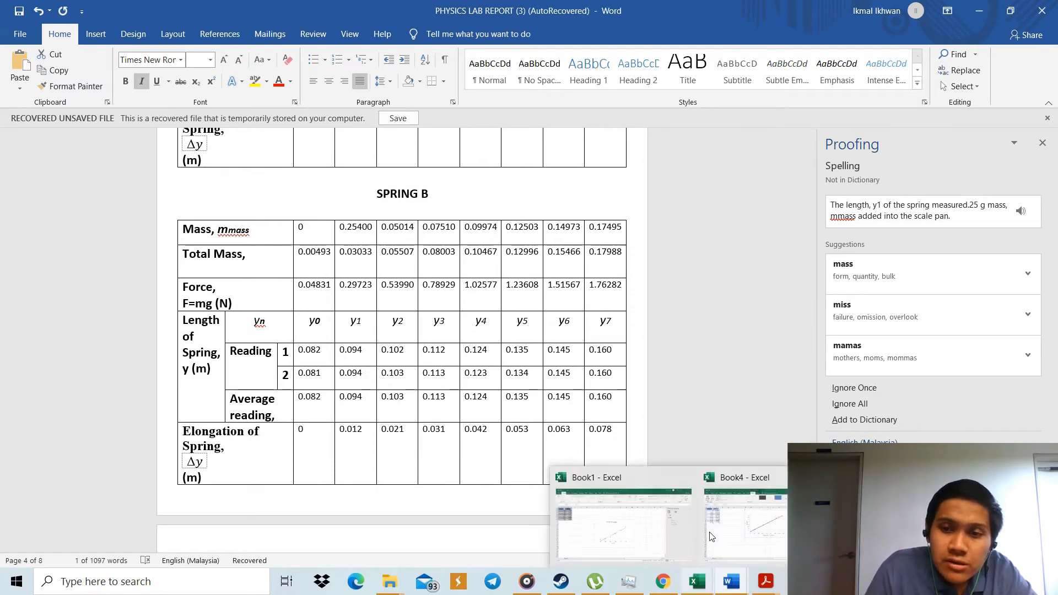
left_click(727, 527)
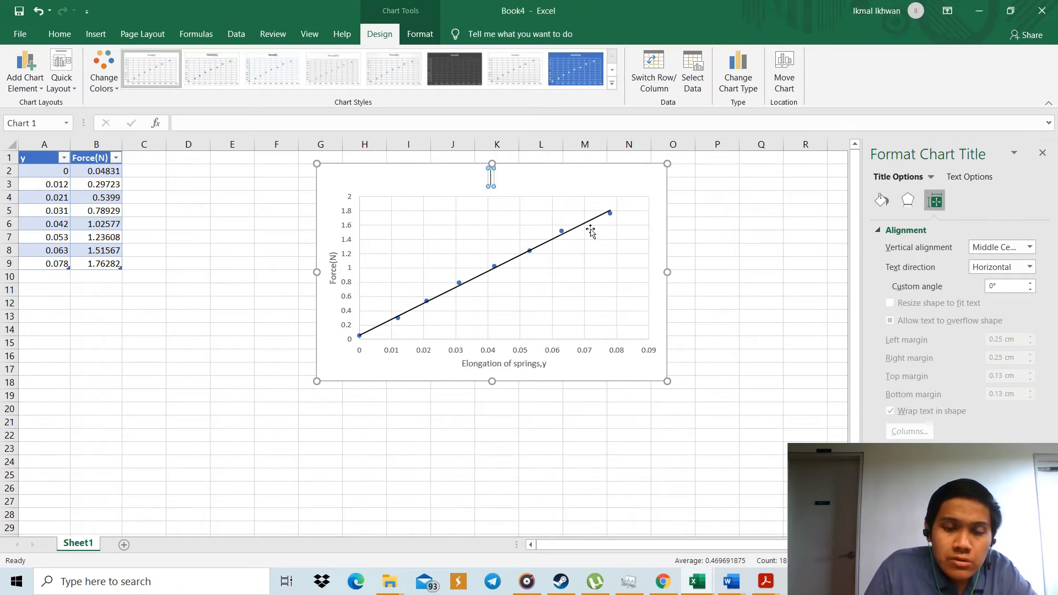
Enter "Spring B" as the chart title.
type("S")
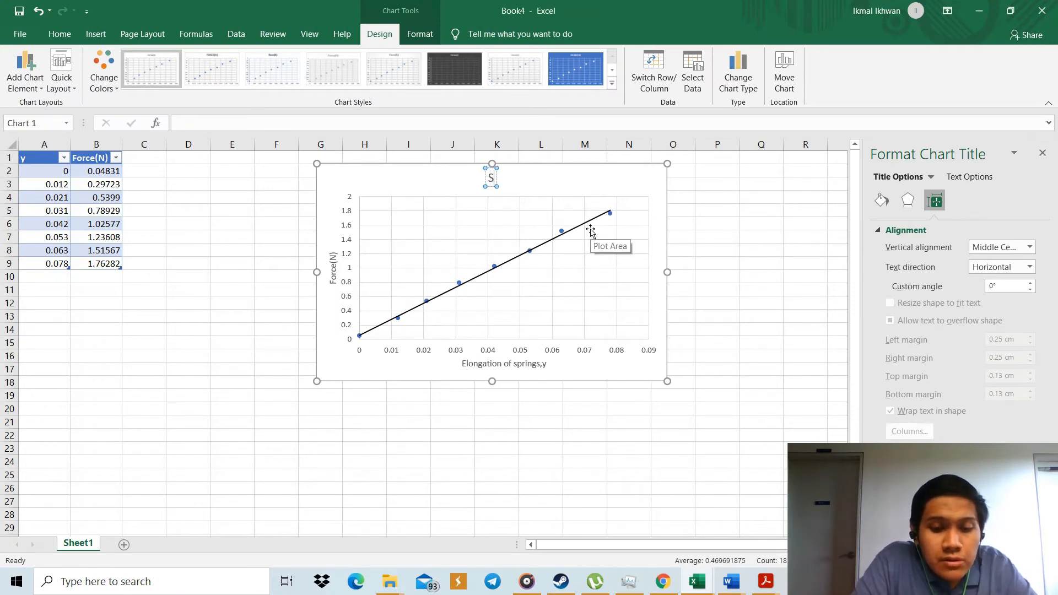
type("pring")
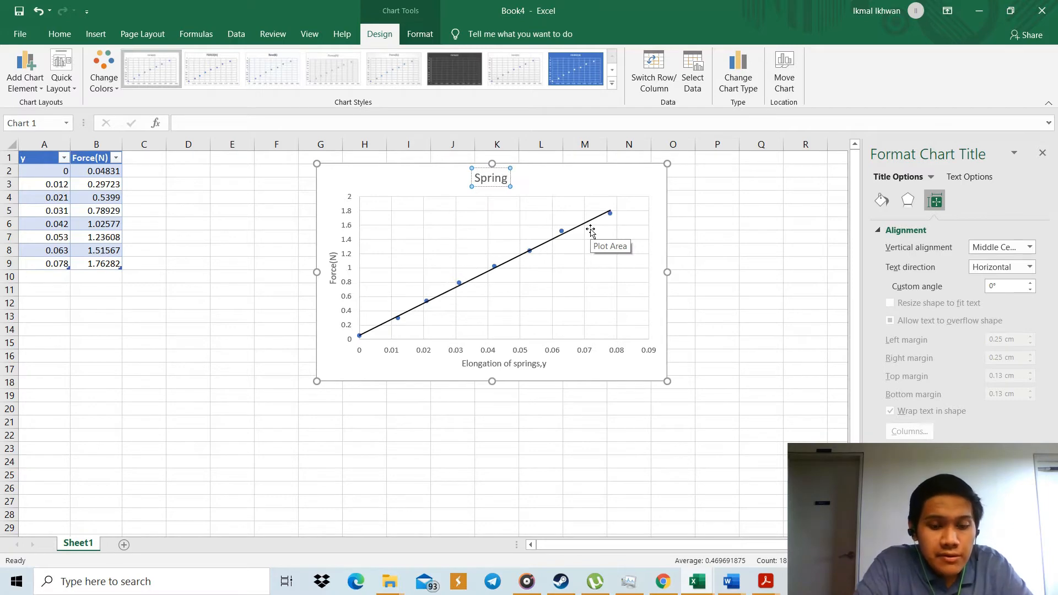
type(" B")
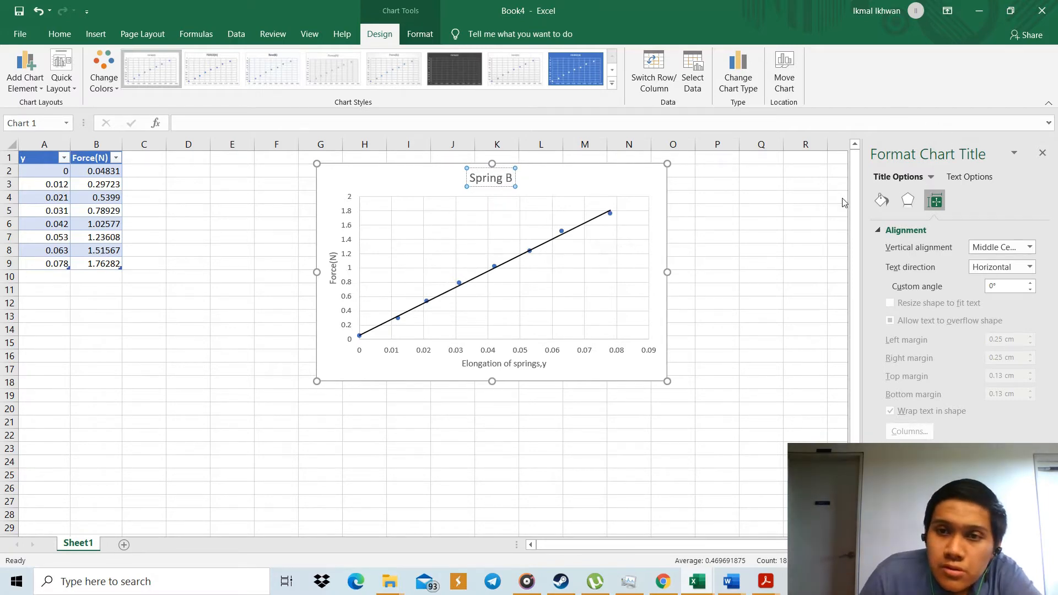
left_click(612, 188)
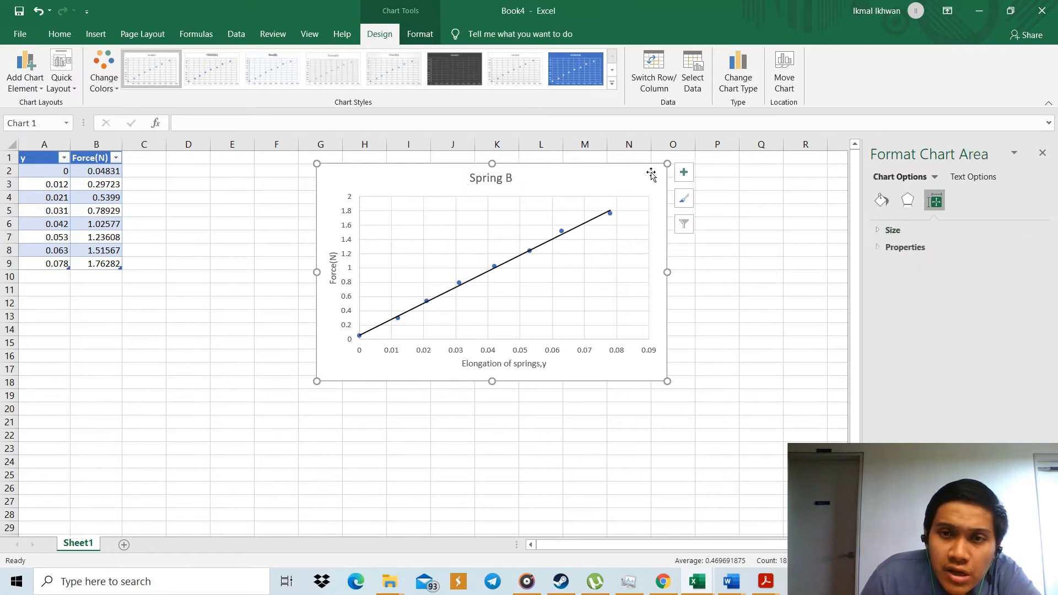
Position the chart title above the chart and give it a solid line border.
left_click(689, 180)
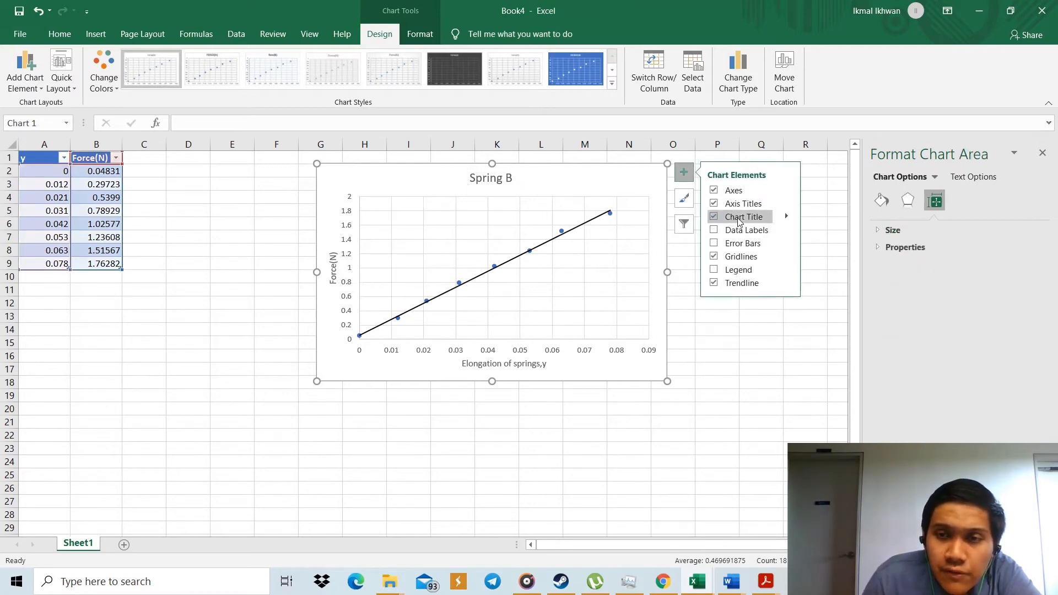
left_click(786, 217)
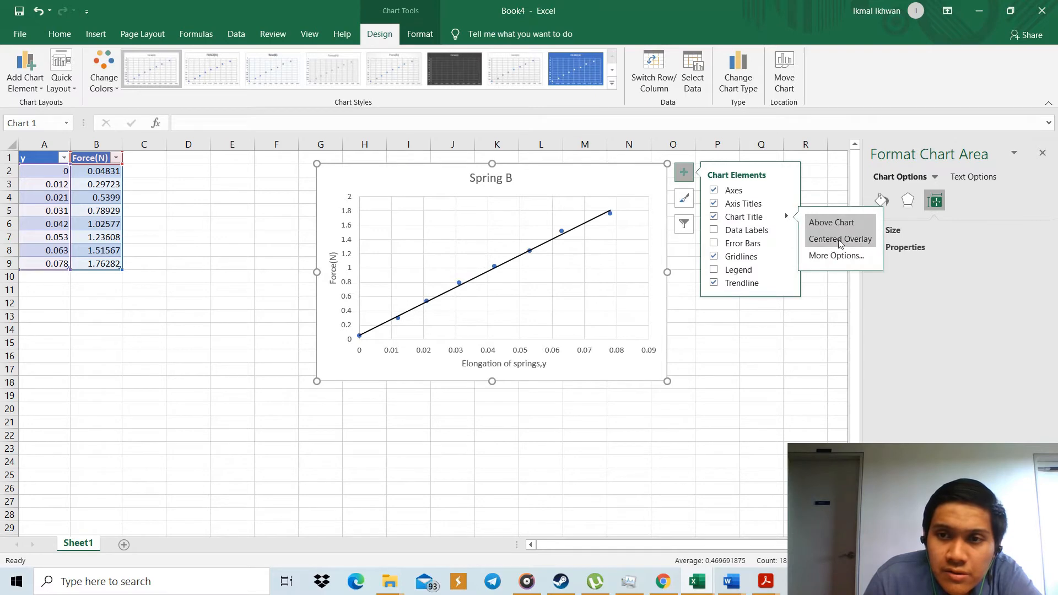
left_click(832, 222)
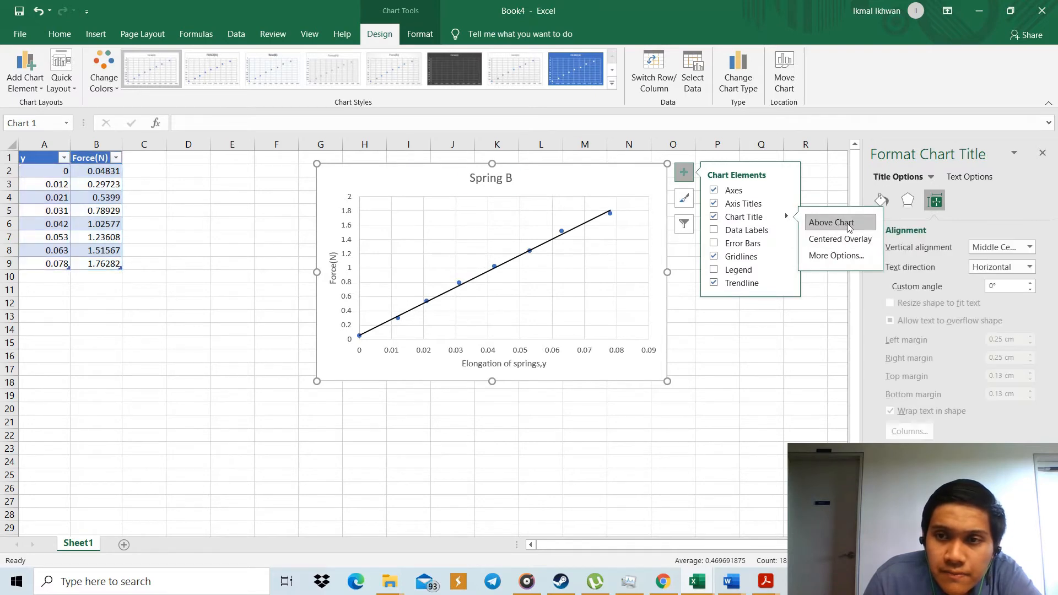
left_click(847, 255)
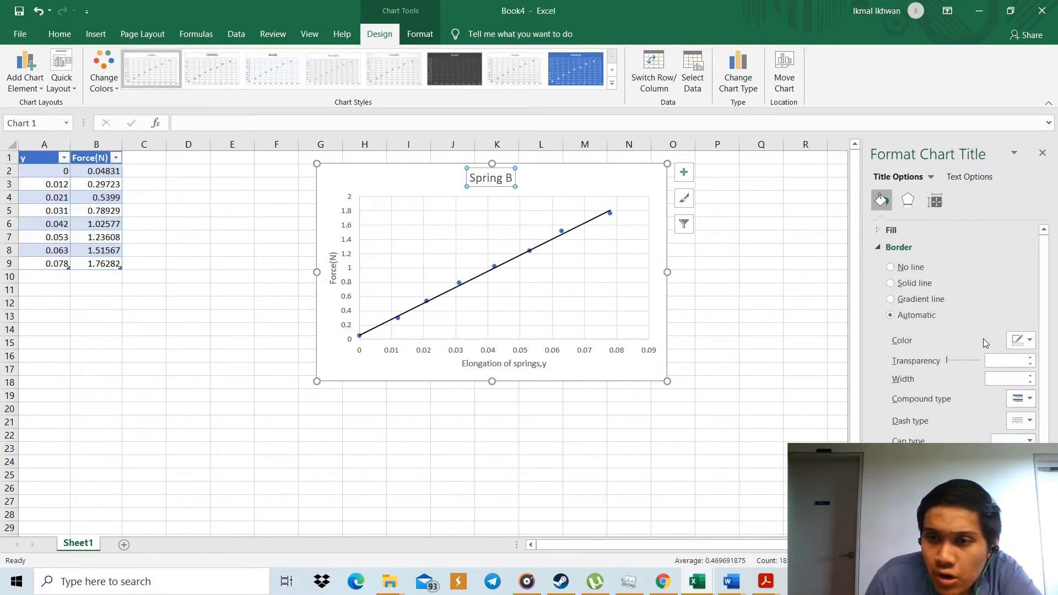
scroll(981, 342, "down", 1)
left_click(890, 264)
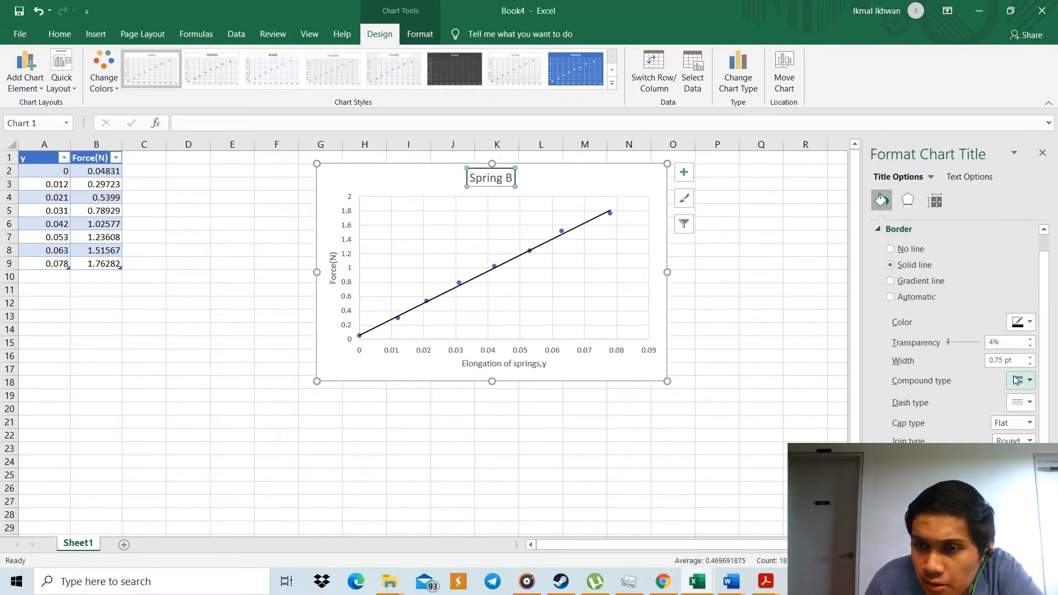
Examine the chart title's effects, alignment, fill and border formatting options.
left_click(933, 206)
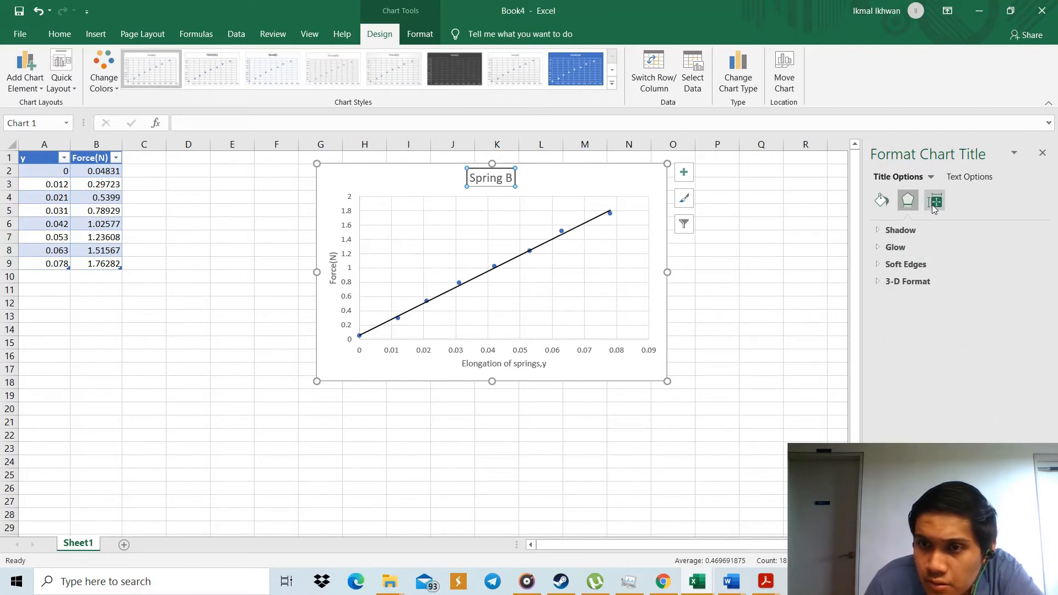
left_click(908, 202)
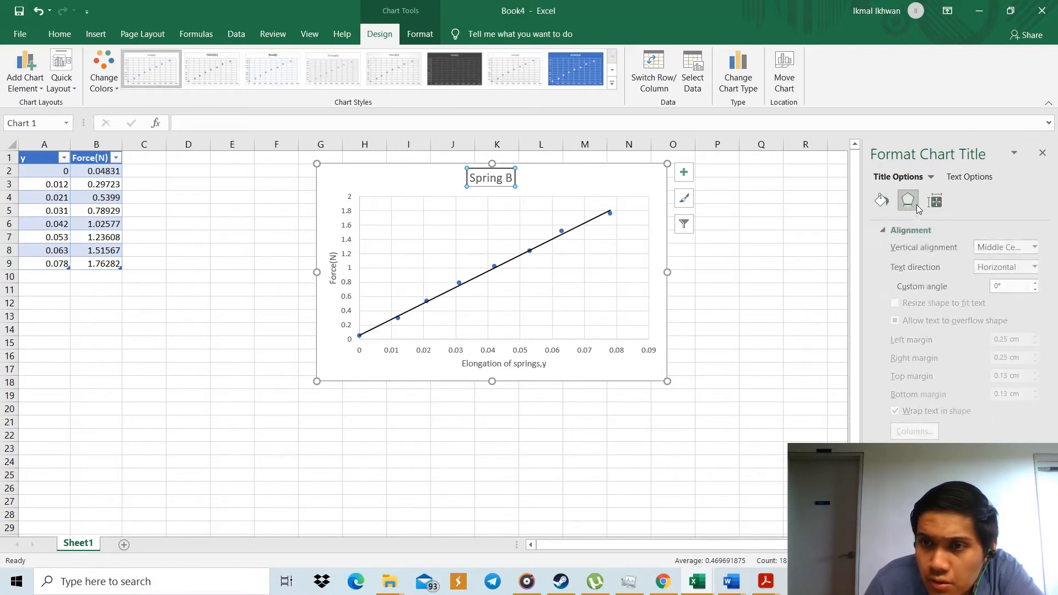
left_click(884, 200)
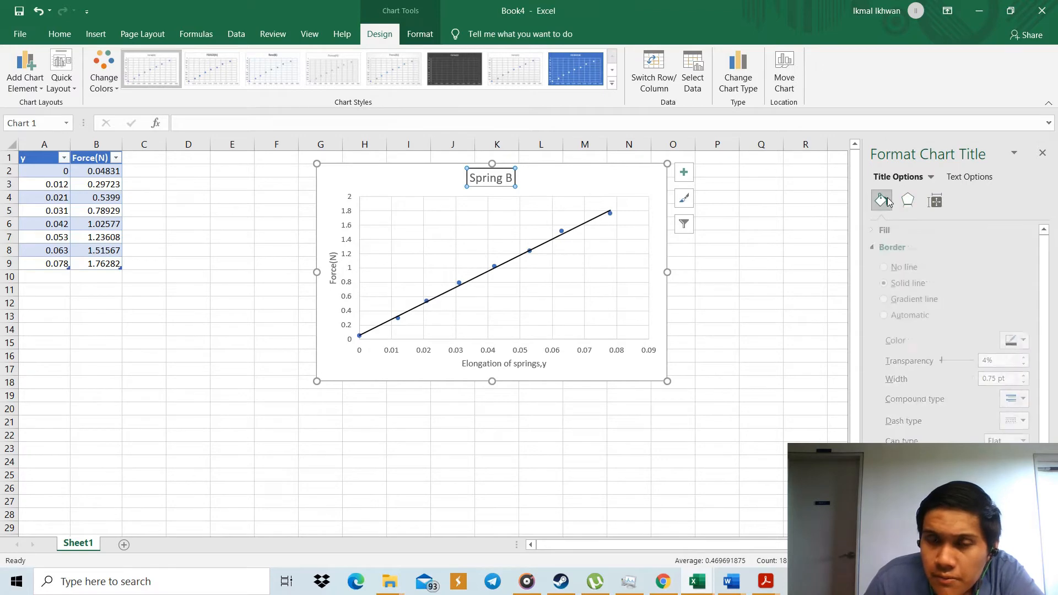
scroll(972, 390, "down", 1)
scroll(971, 389, "up", 1)
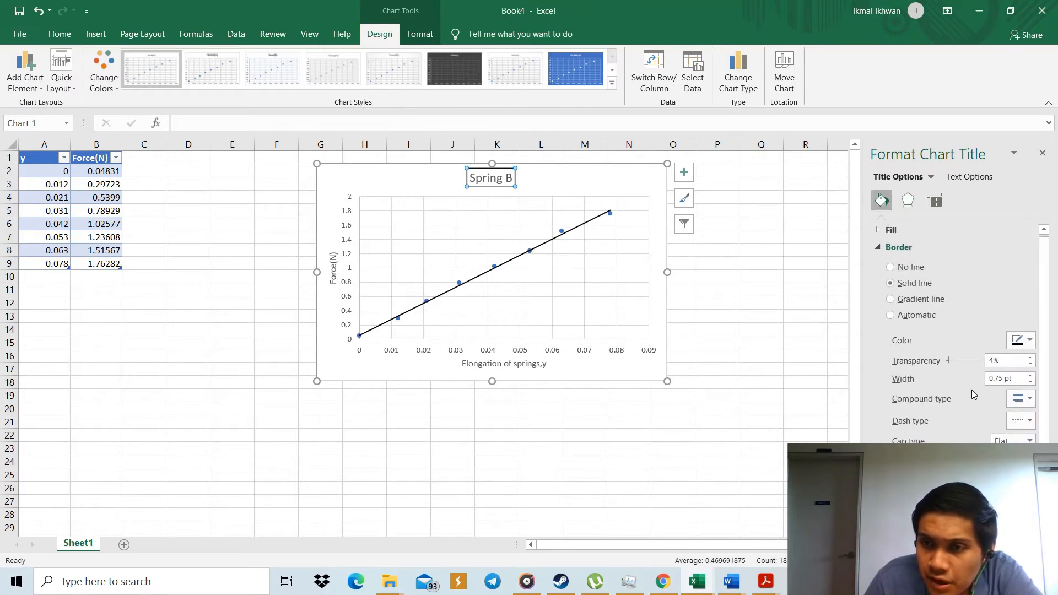
left_click(908, 202)
left_click(936, 201)
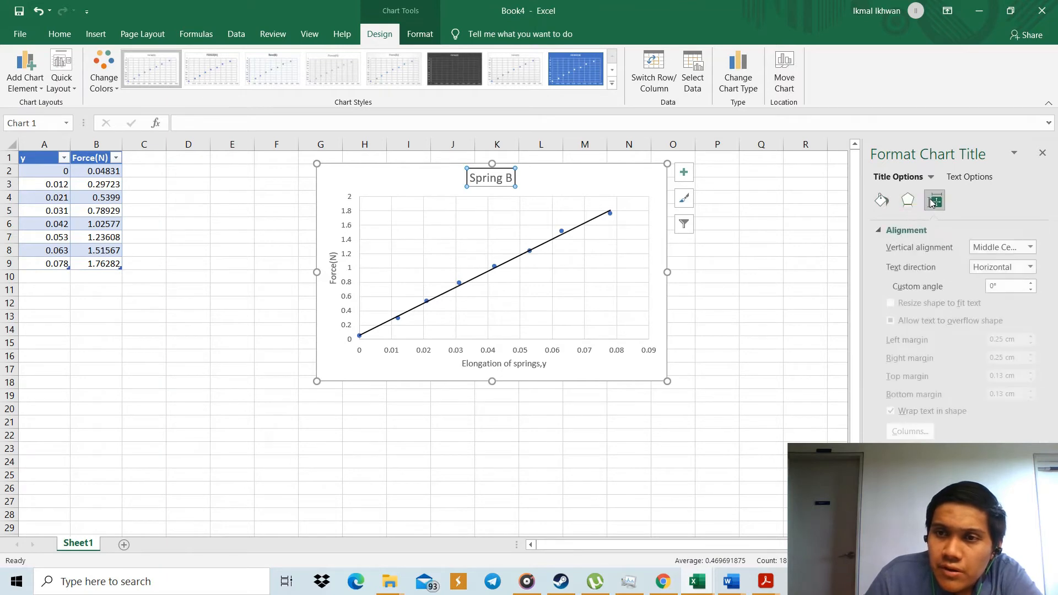
left_click(909, 202)
left_click(882, 201)
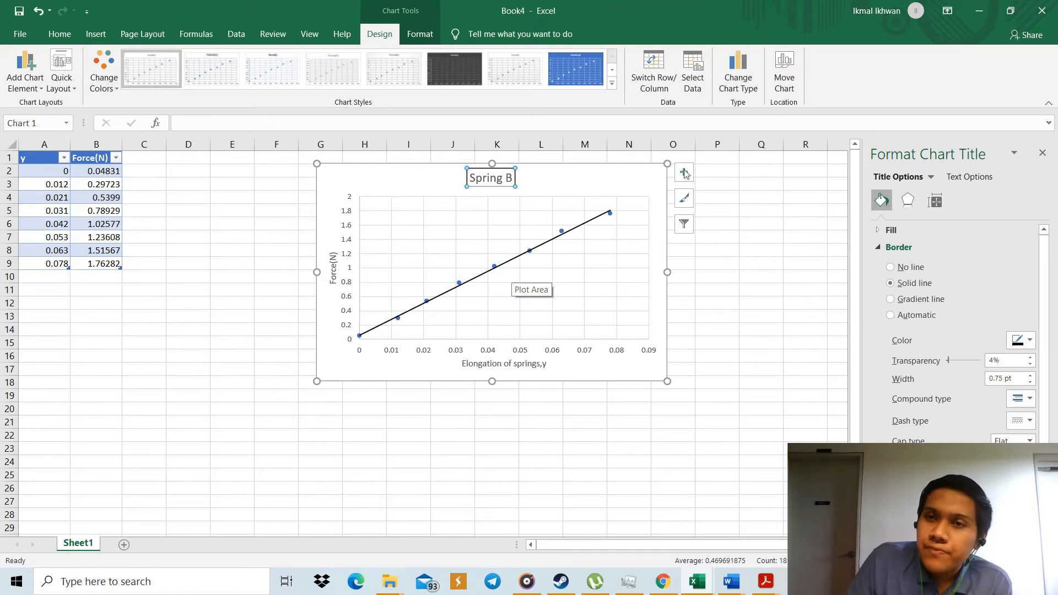
Switch to Google Sheets in Chrome, maximize it, and show the spreadsheet of marital status percentages after viewing the frequency one.
left_click(979, 10)
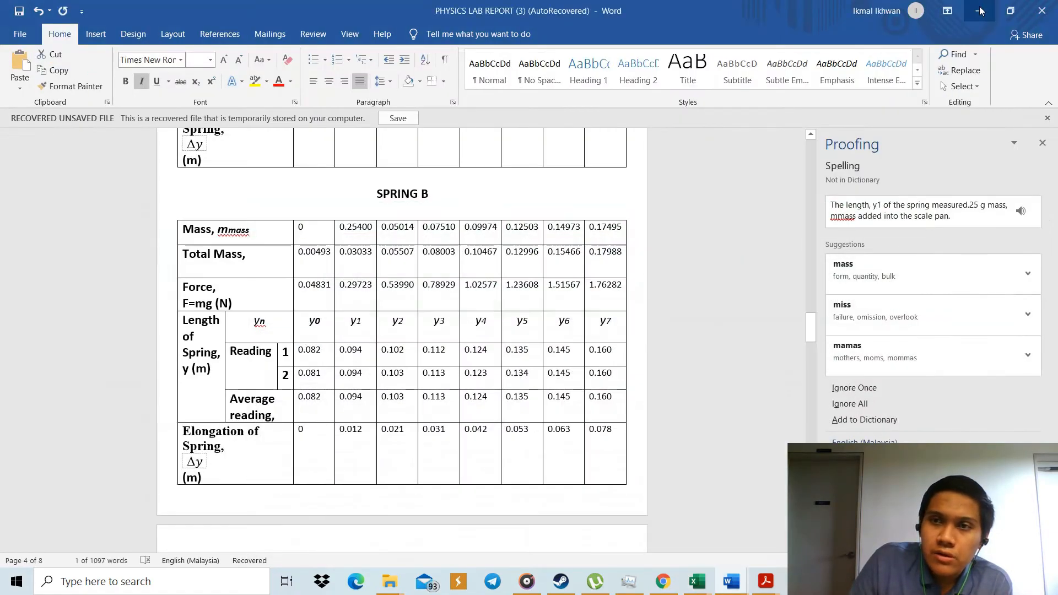
left_click(980, 11)
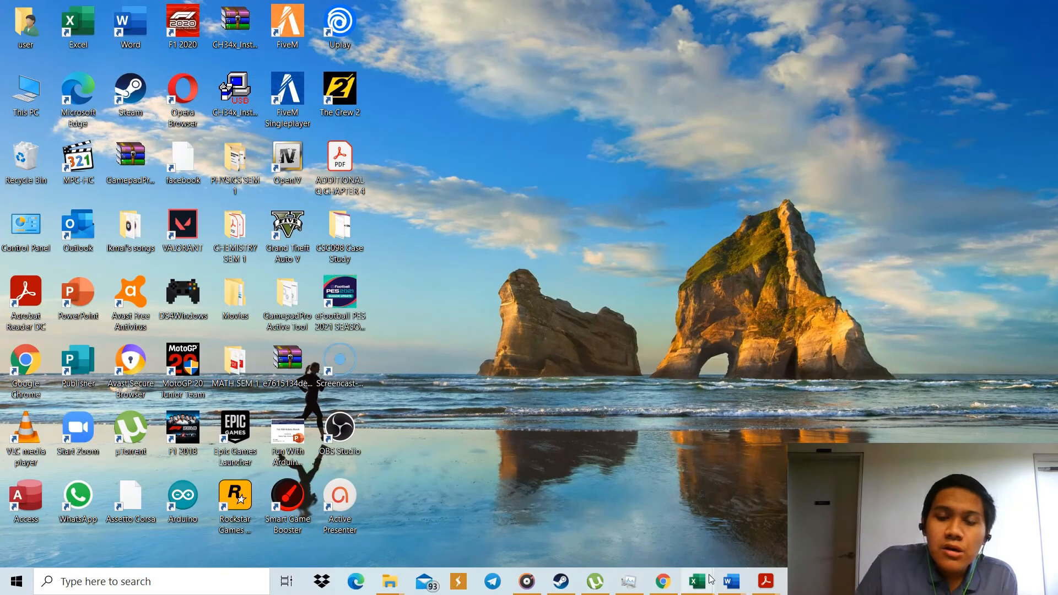
mouse_move(711, 579)
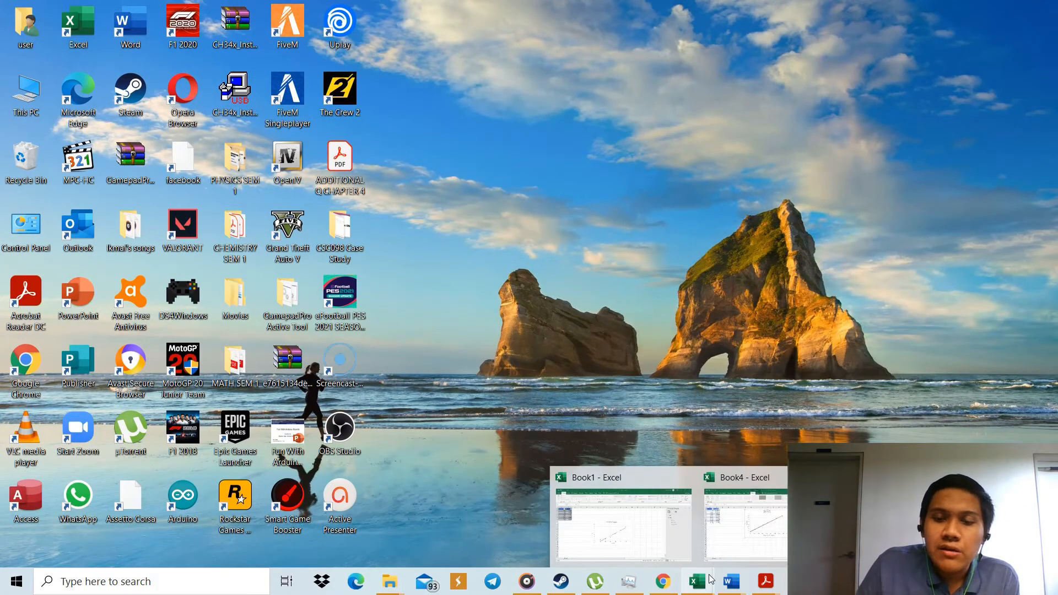
left_click(673, 577)
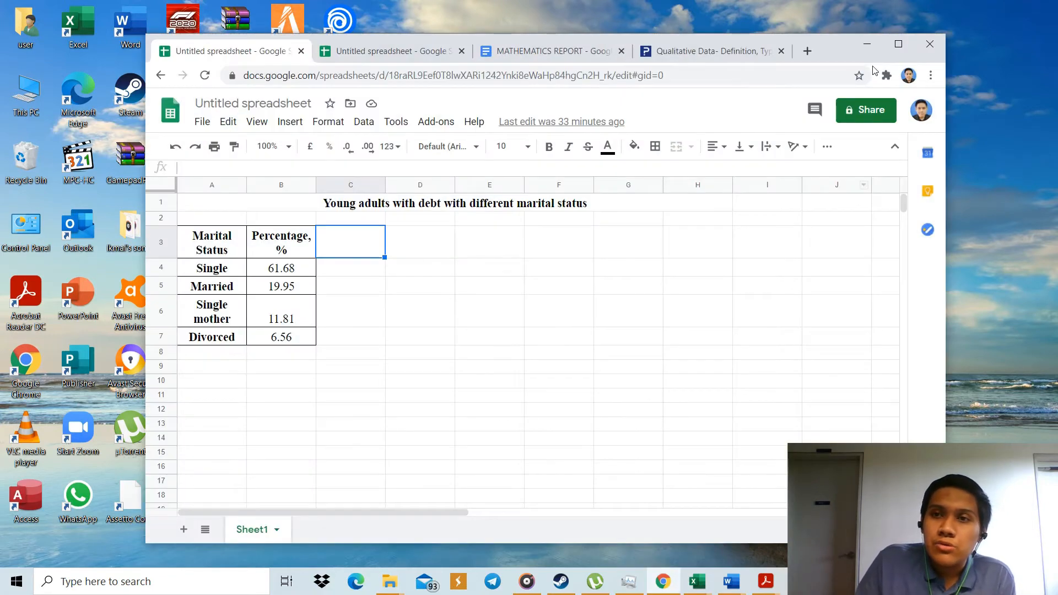
left_click(888, 45)
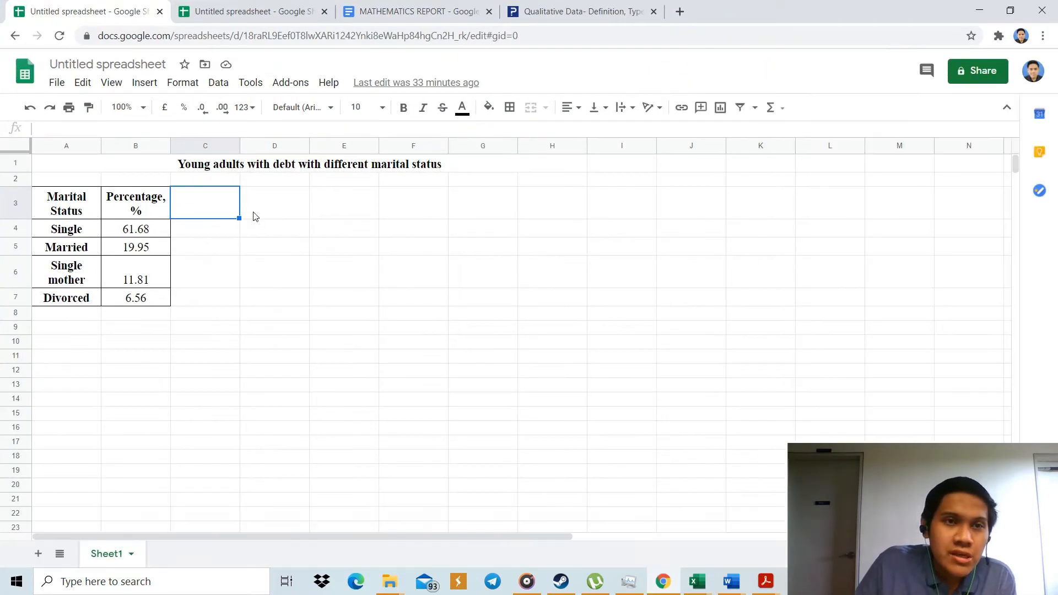
left_click(173, 15)
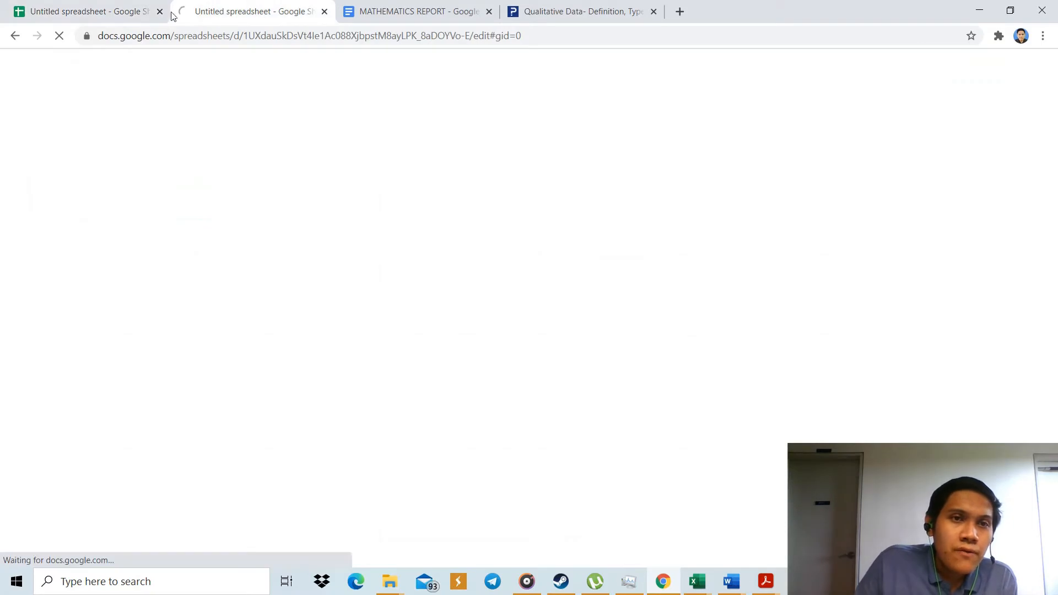
left_click(141, 13)
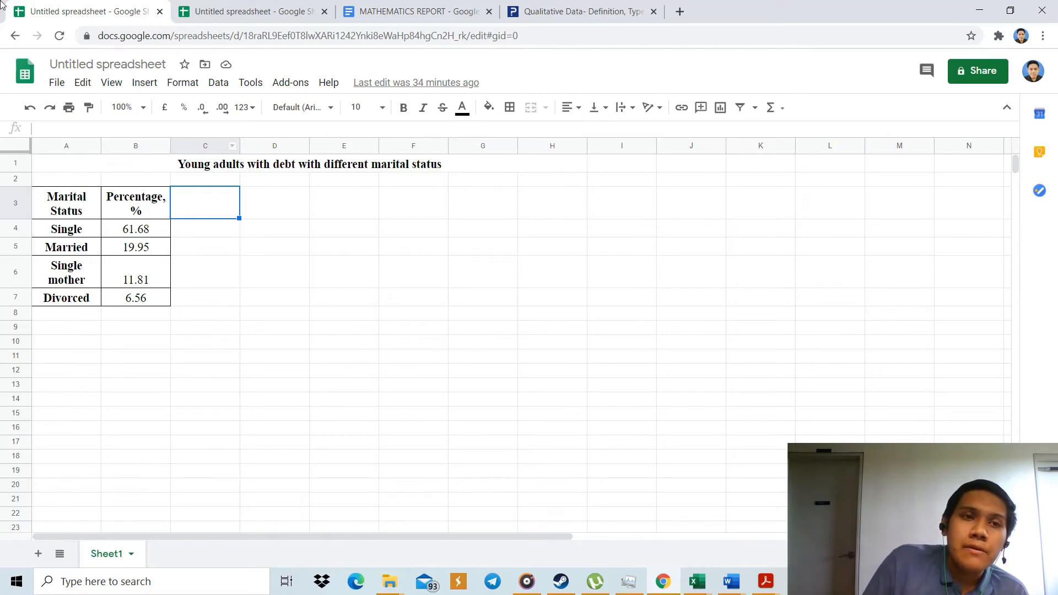
left_click(141, 90)
mouse_move(181, 81)
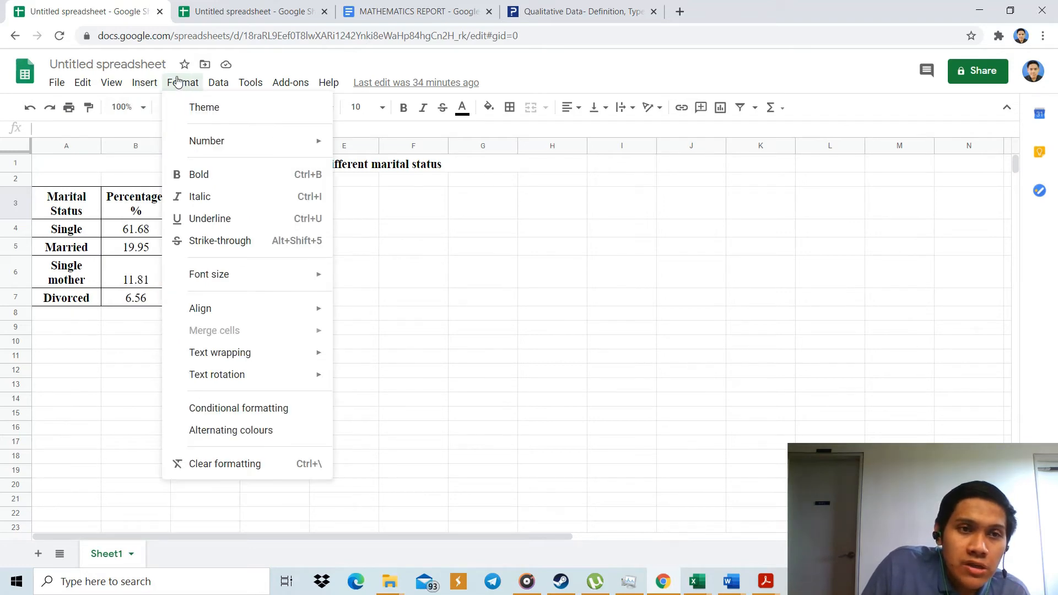
mouse_move(141, 84)
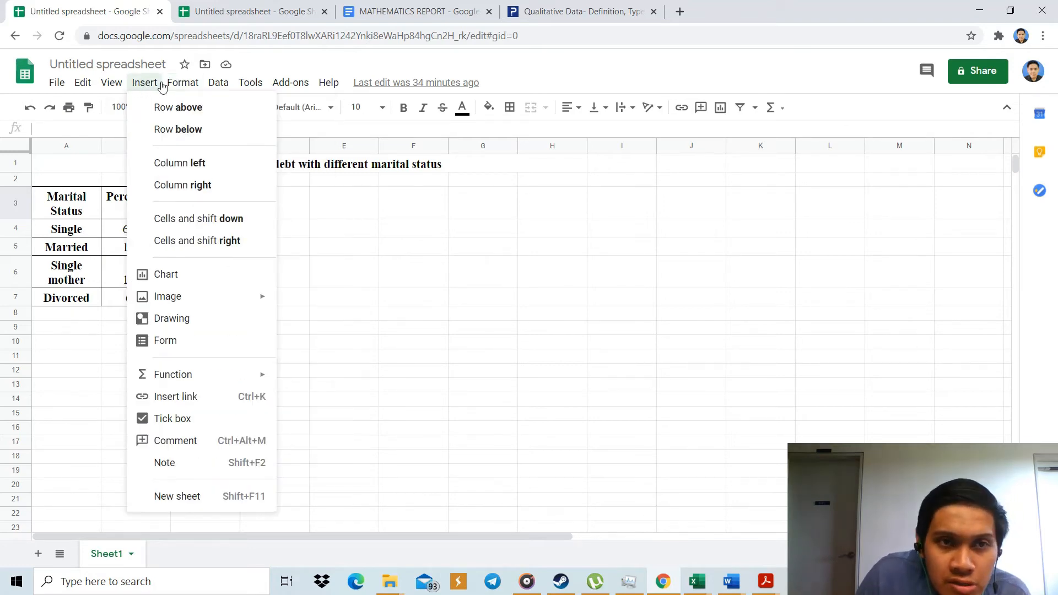
mouse_move(251, 83)
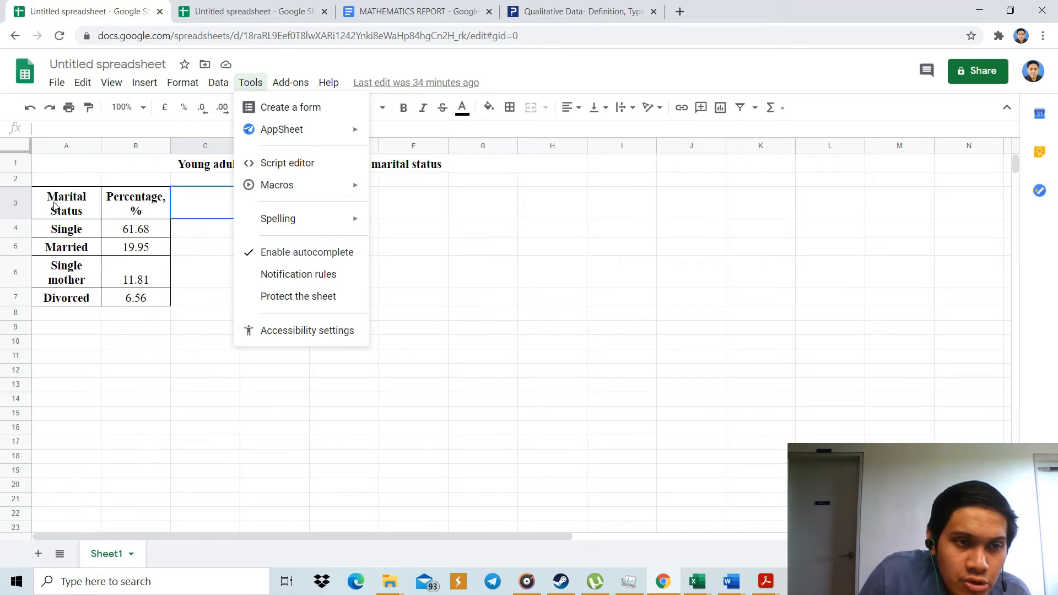
Insert a pie chart from the marital status and percentage data in A3:B7 and move it beside the table's upper rows.
left_click_drag(48, 201, 156, 298)
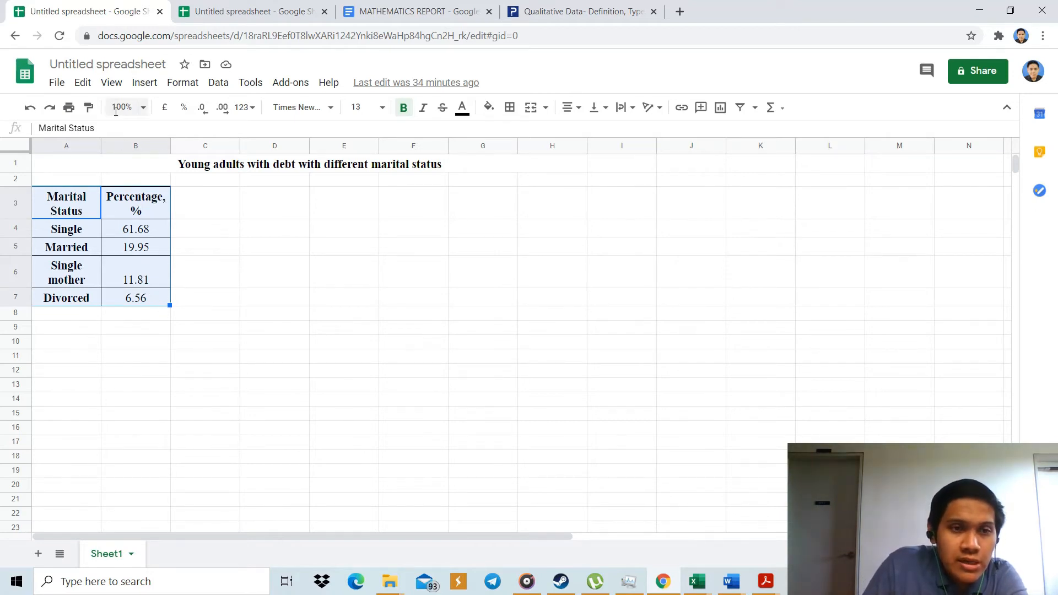
left_click(138, 85)
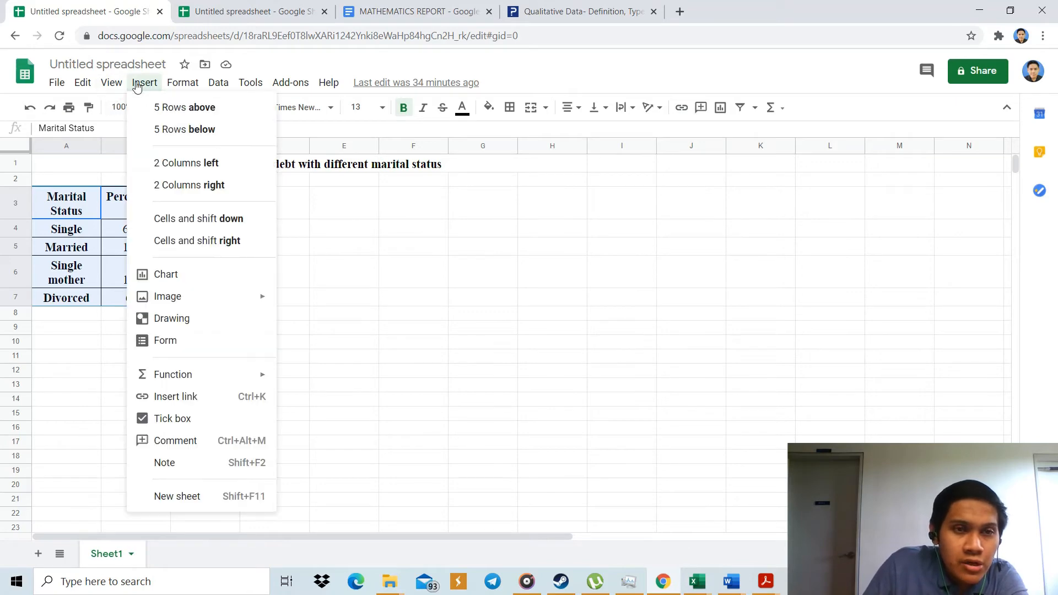
left_click(238, 280)
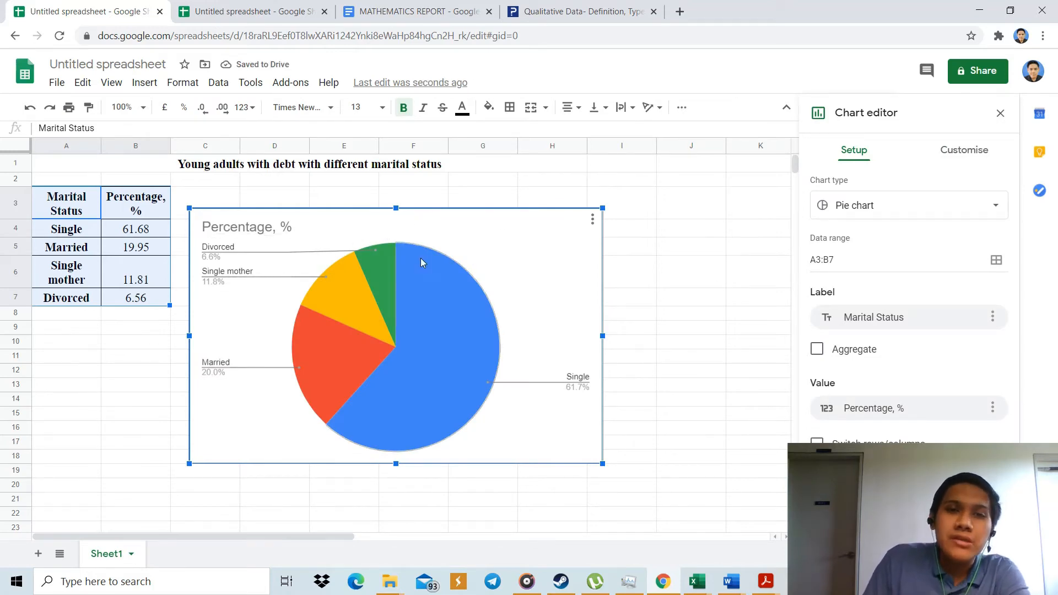
left_click_drag(507, 275, 554, 248)
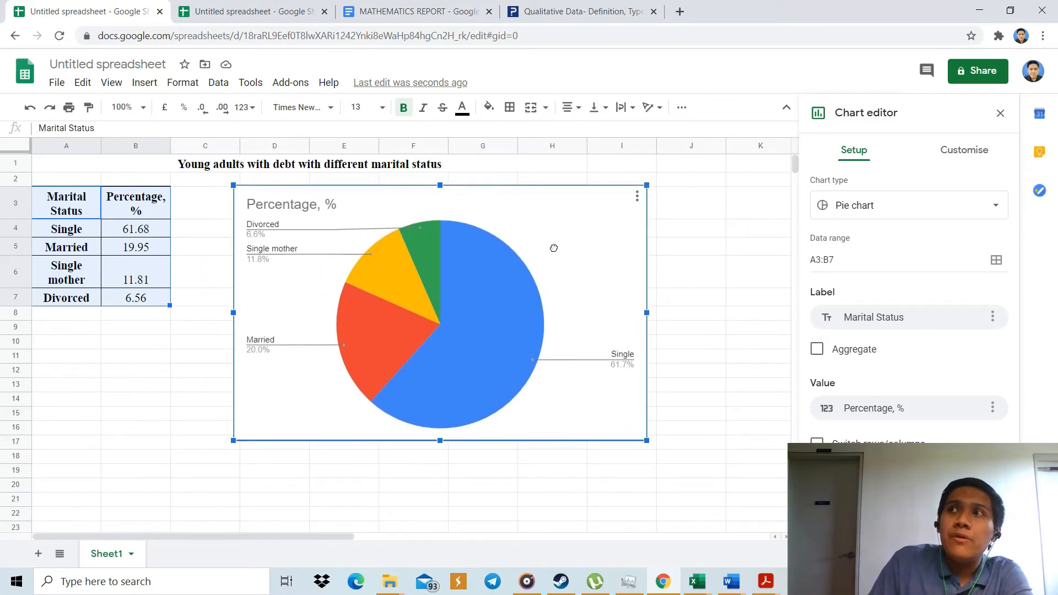
Set the pie chart's background colour to the palest green after trying the slightly darker light green.
left_click_drag(554, 248, 554, 248)
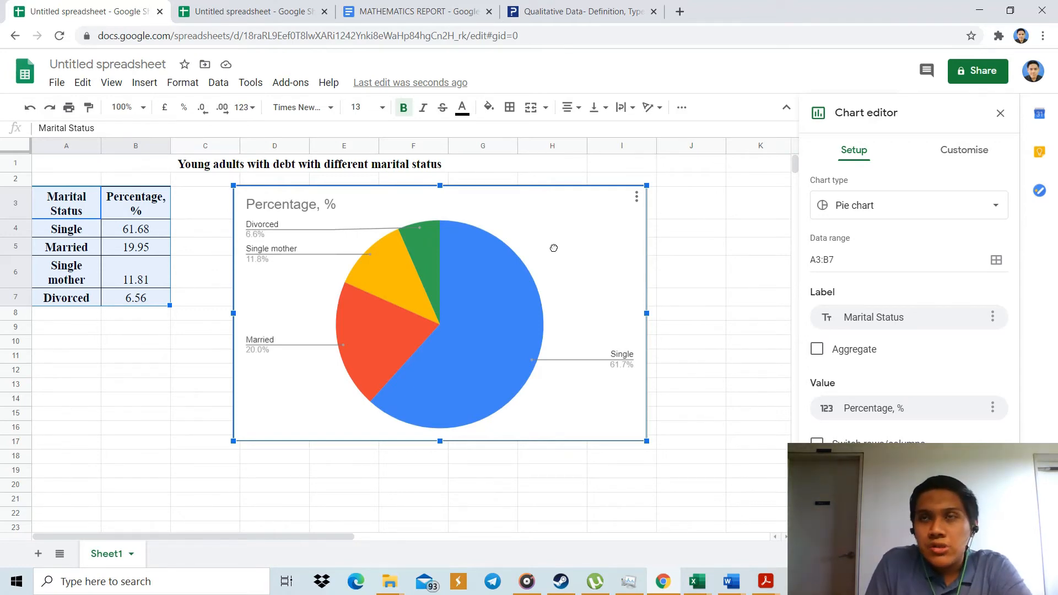
left_click(968, 155)
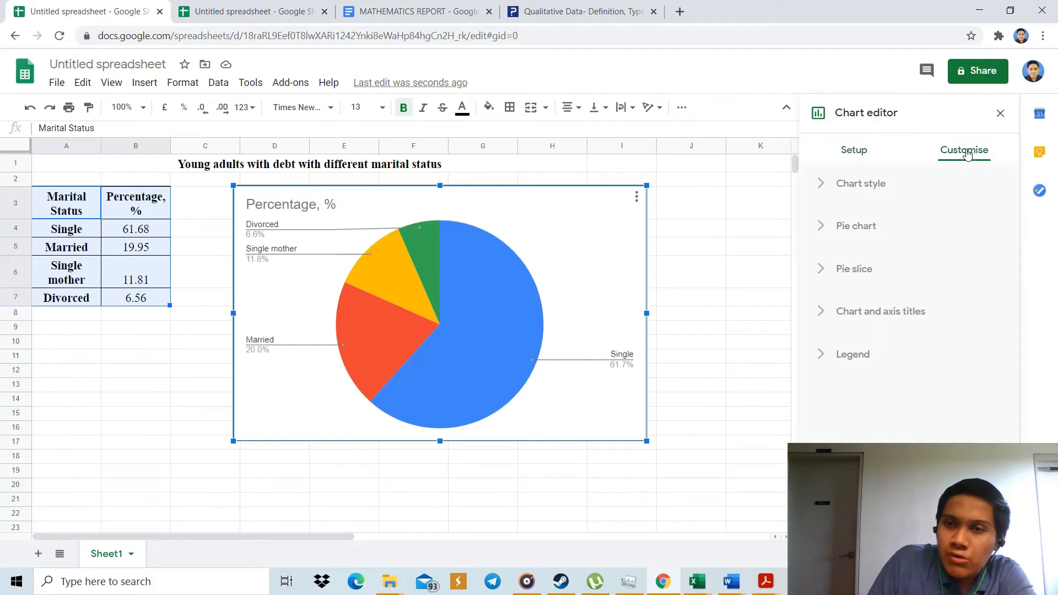
left_click(870, 185)
left_click(844, 242)
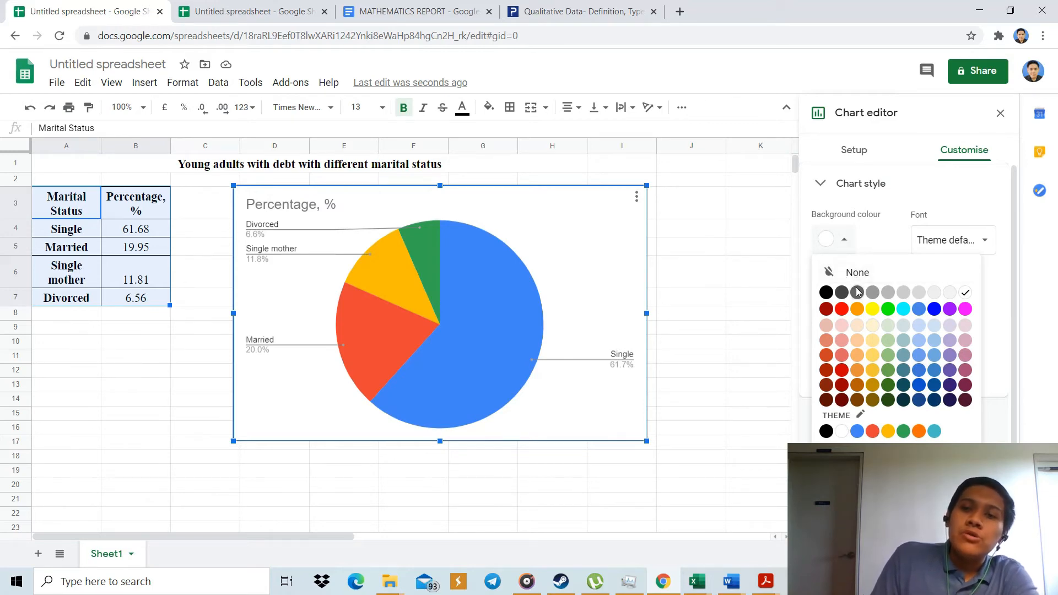
left_click(887, 340)
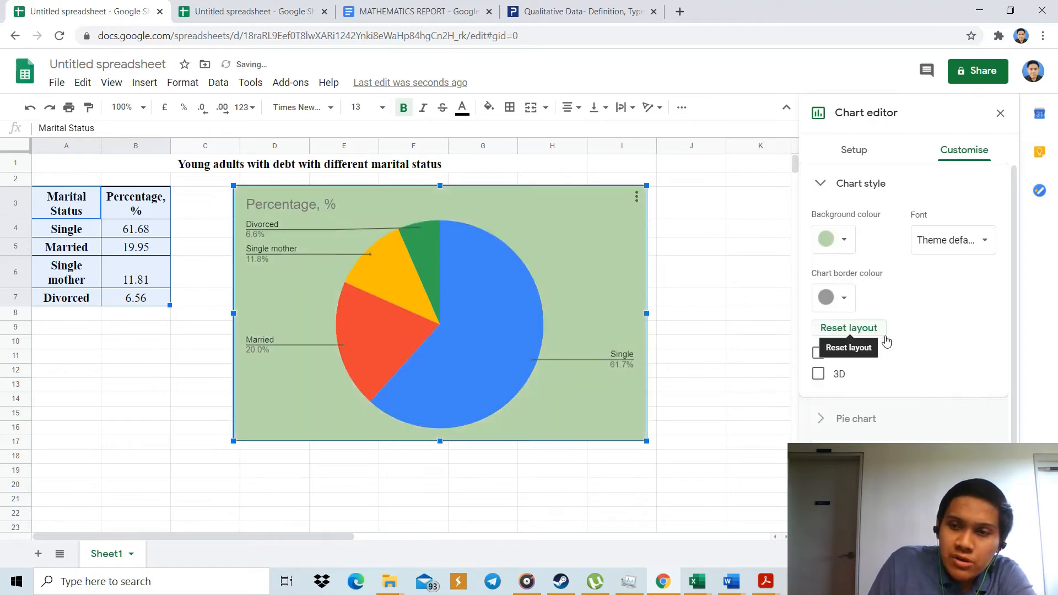
left_click(855, 241)
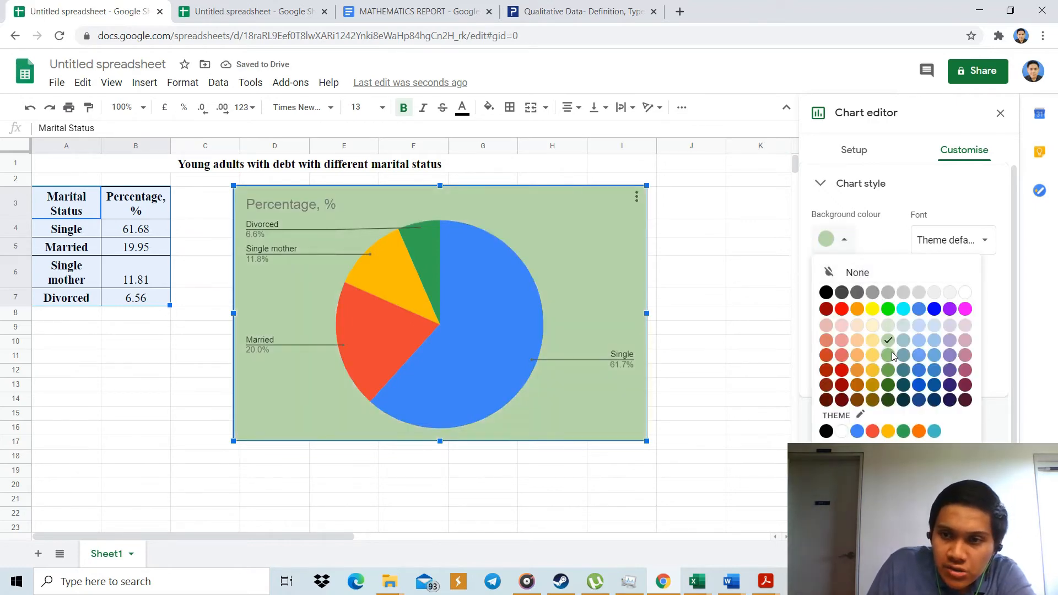
left_click(889, 326)
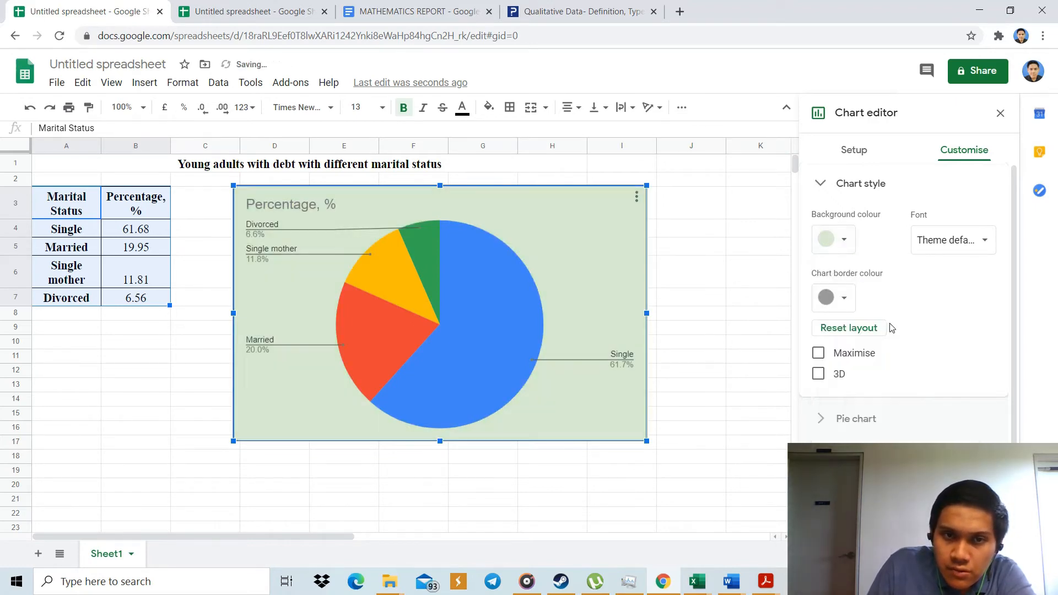
Try pale cyan and pale orange as the chart's background colour and return it to the palest green.
left_click(851, 243)
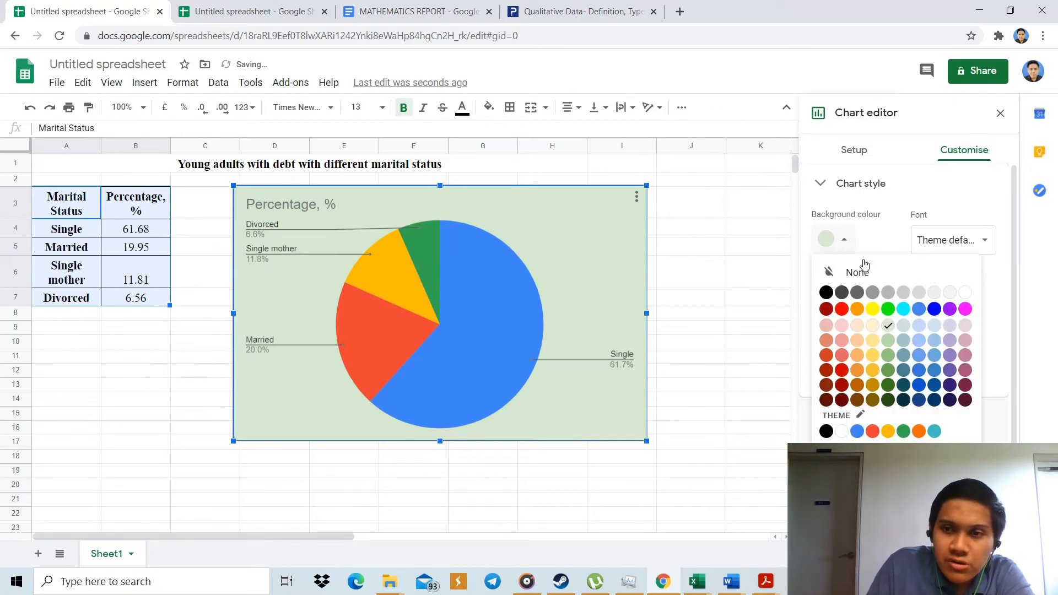
left_click(900, 325)
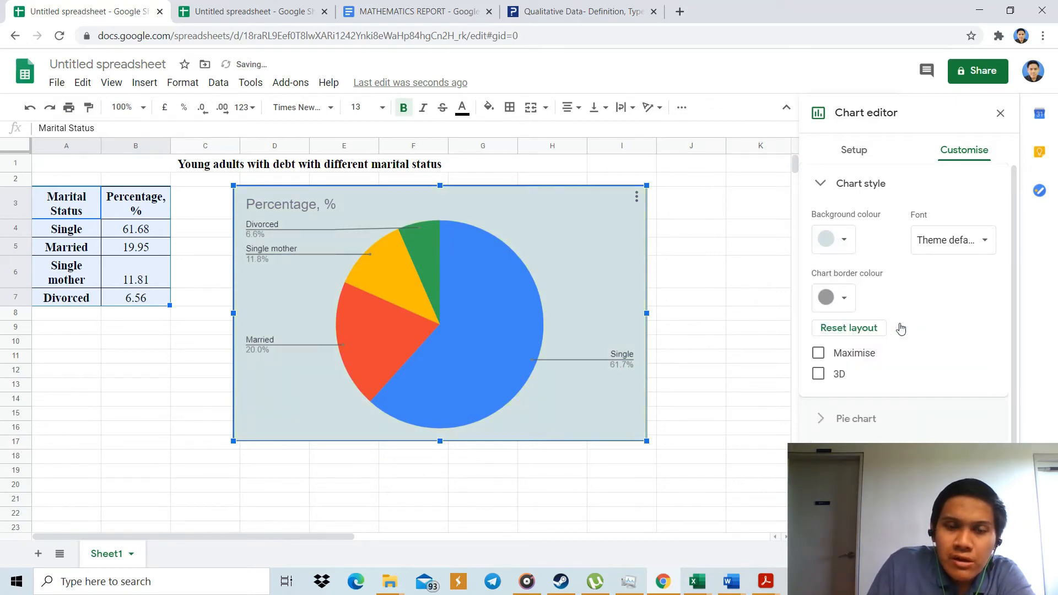
left_click(849, 238)
left_click(857, 325)
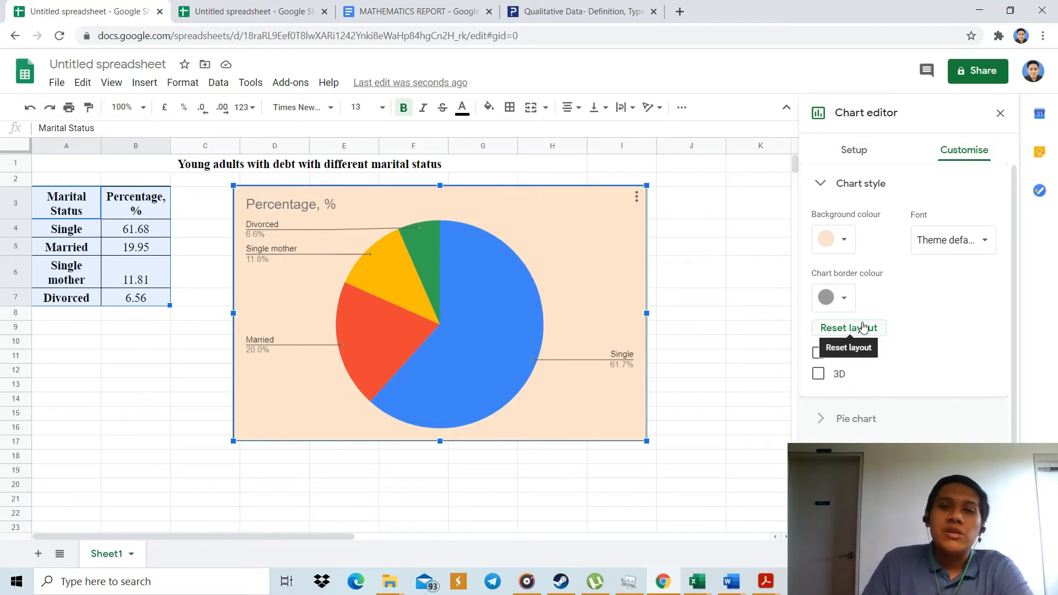
left_click(844, 240)
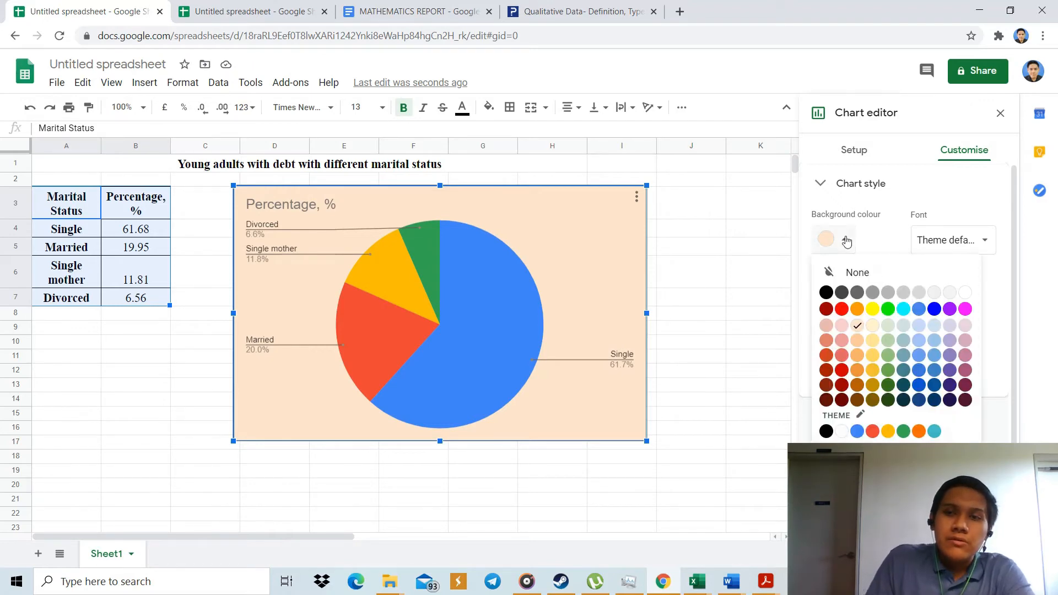
left_click(885, 328)
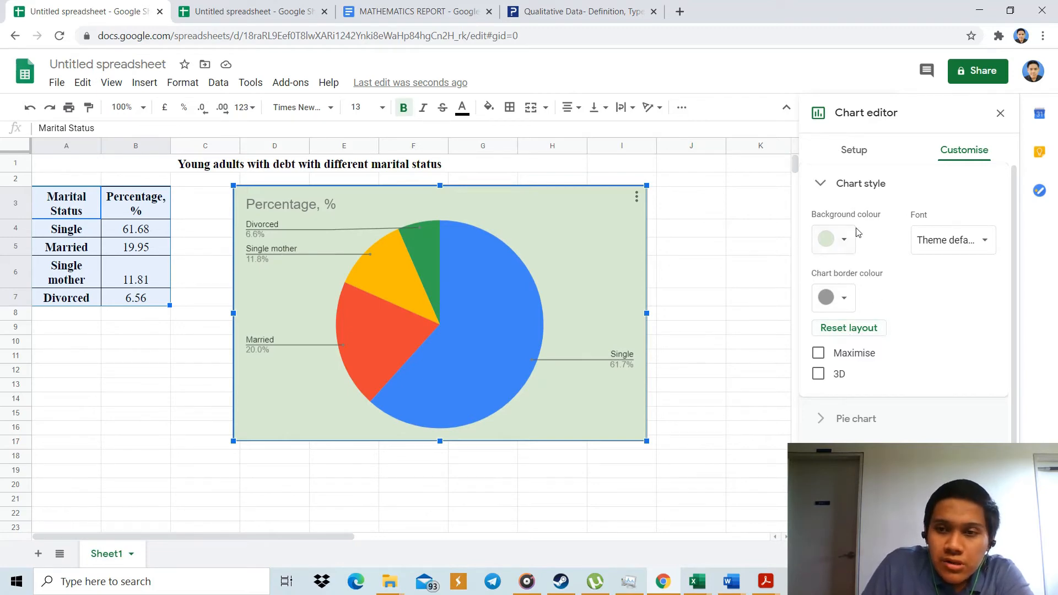
Try the 3D effect on the pie chart and turn it off again.
left_click(820, 375)
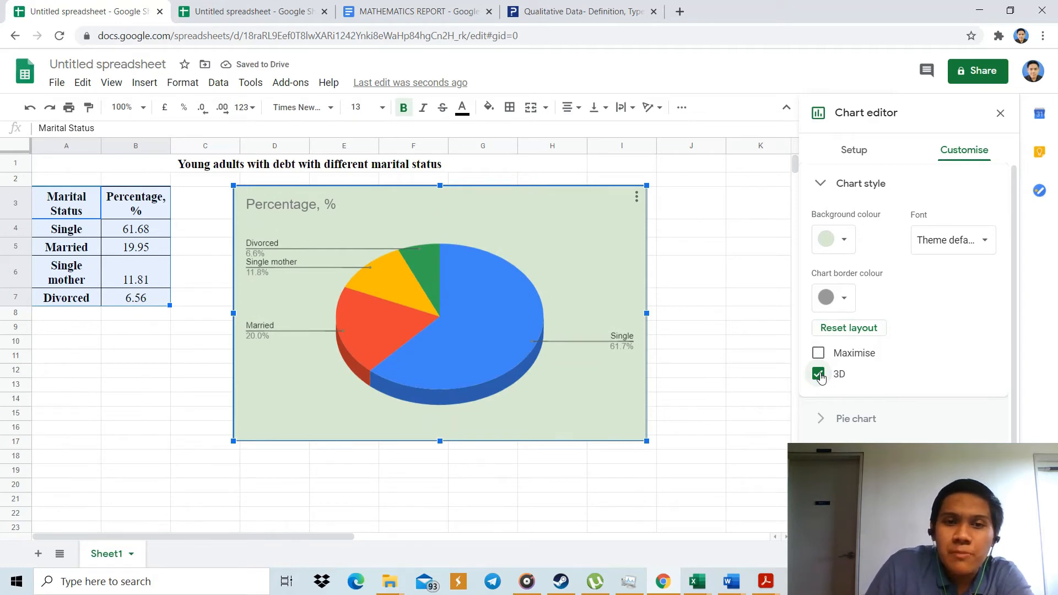
left_click(820, 375)
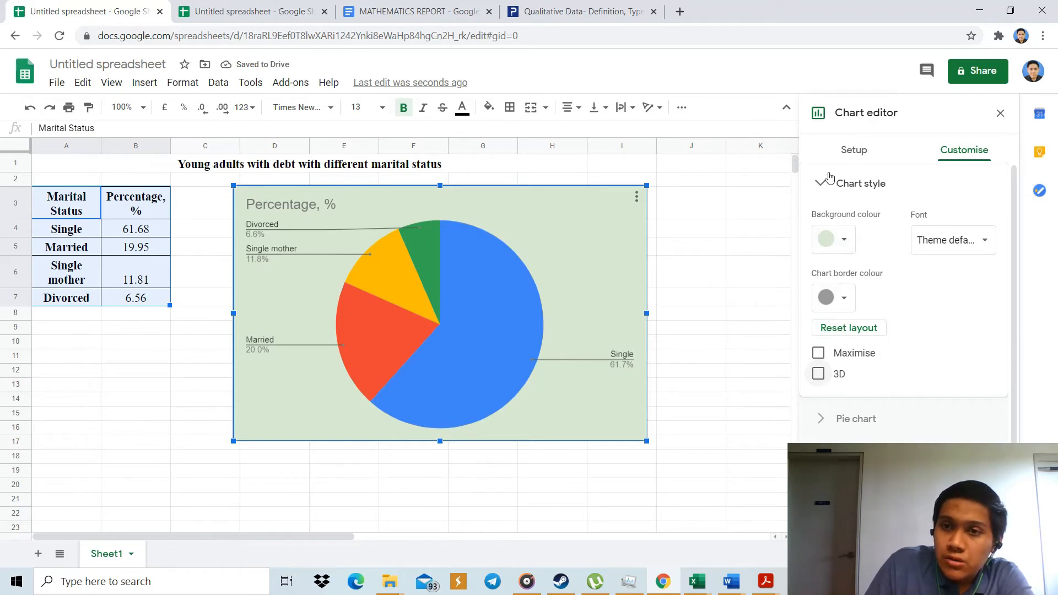
left_click(832, 191)
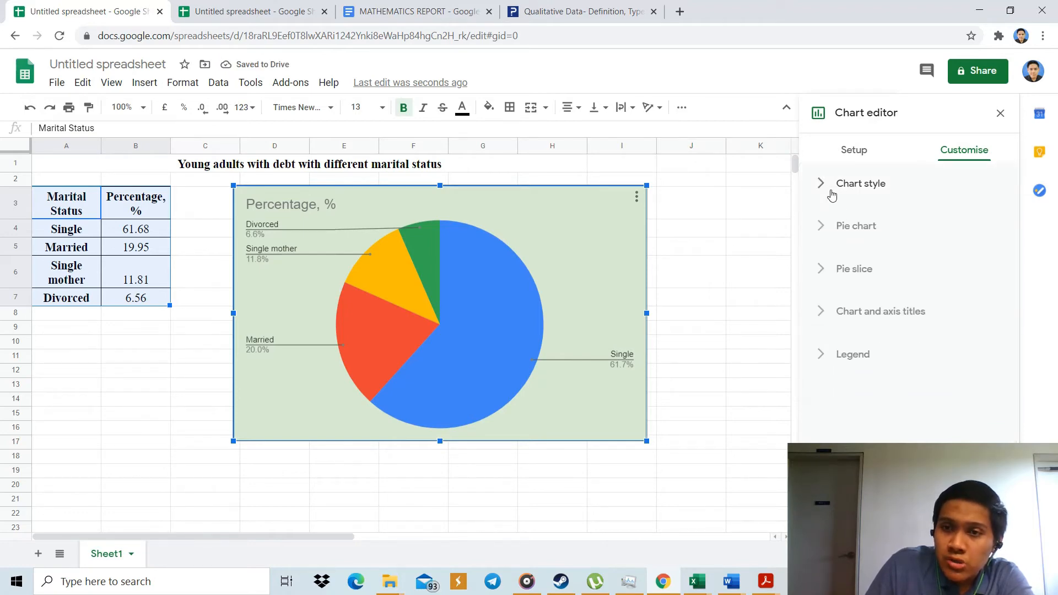
Set the border colour of the pie slices to black.
left_click(862, 227)
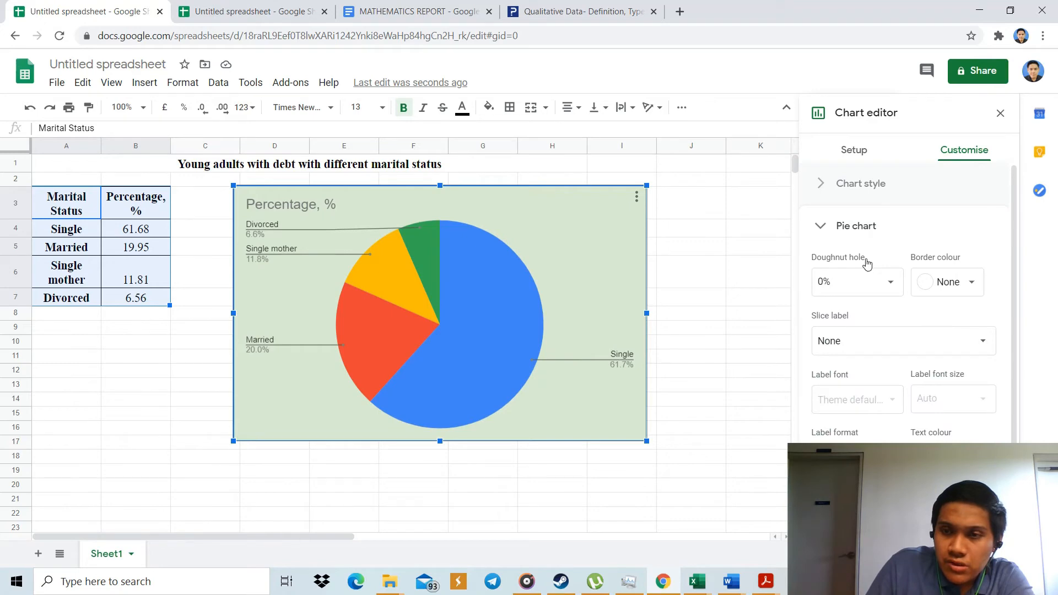
scroll(865, 265, "down", 2)
scroll(937, 266, "up", 2)
left_click(966, 269)
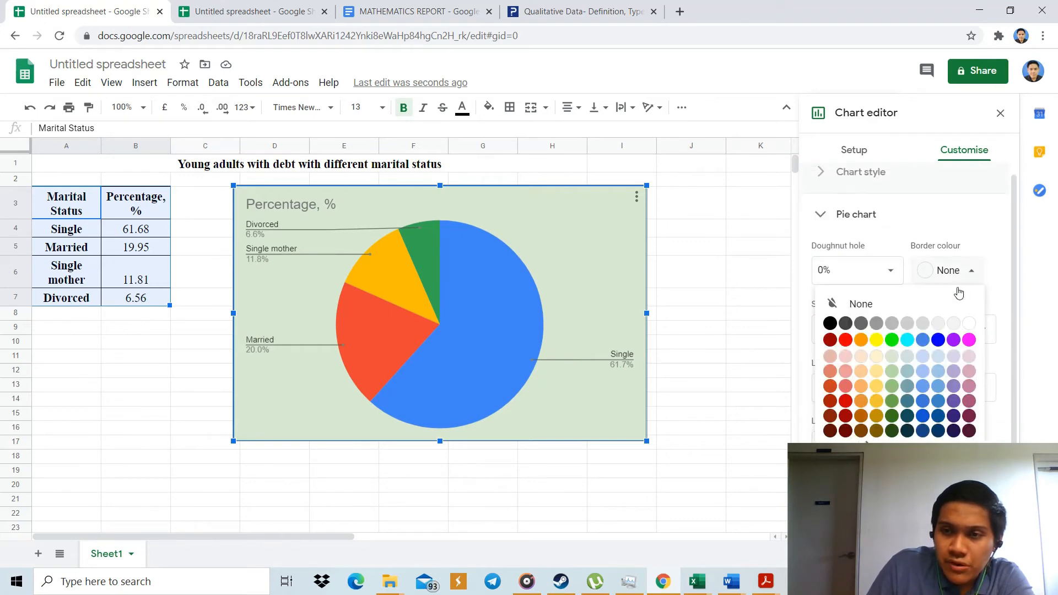
left_click(831, 324)
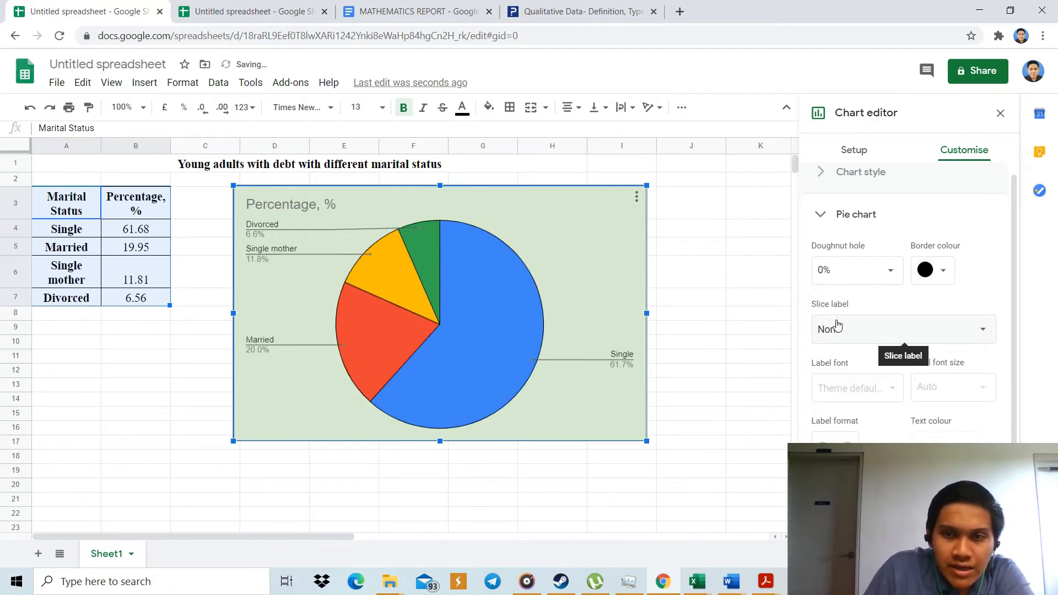
Try light grey and white as the pie slices' border colour and set it back to black.
left_click(951, 271)
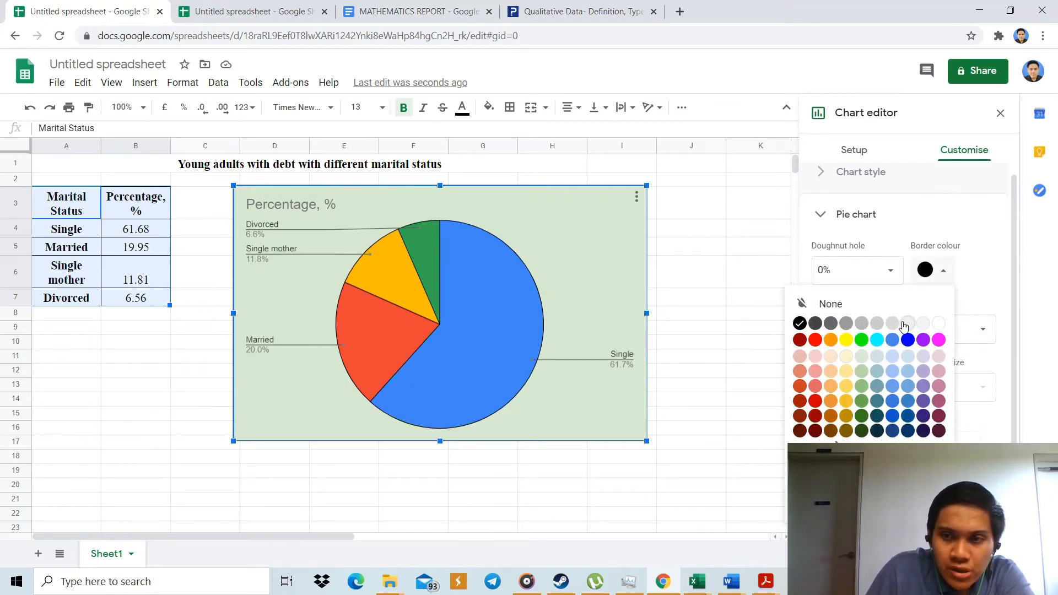
left_click(906, 324)
left_click(940, 270)
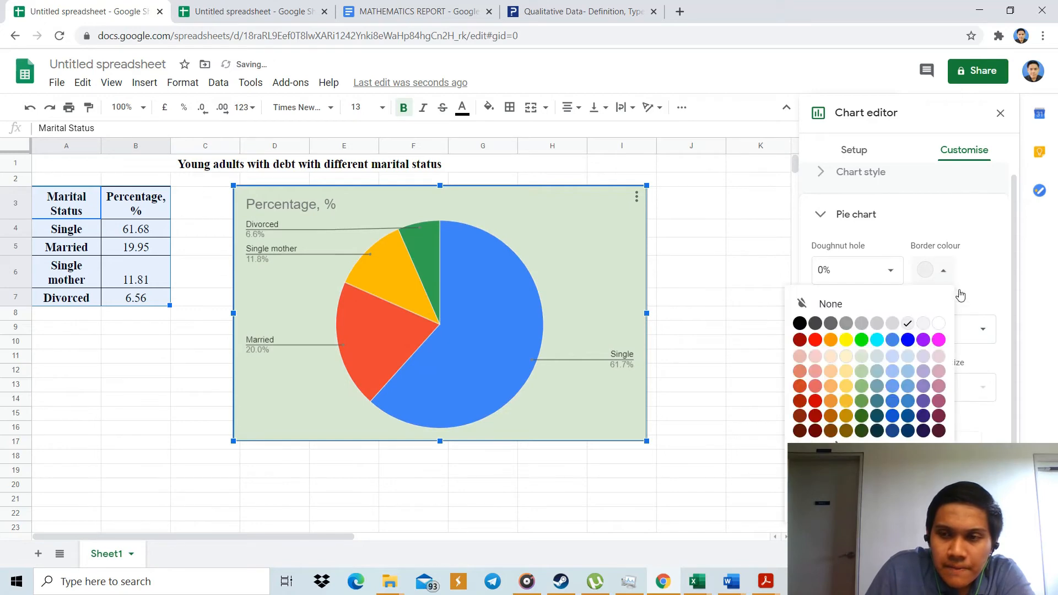
left_click(941, 326)
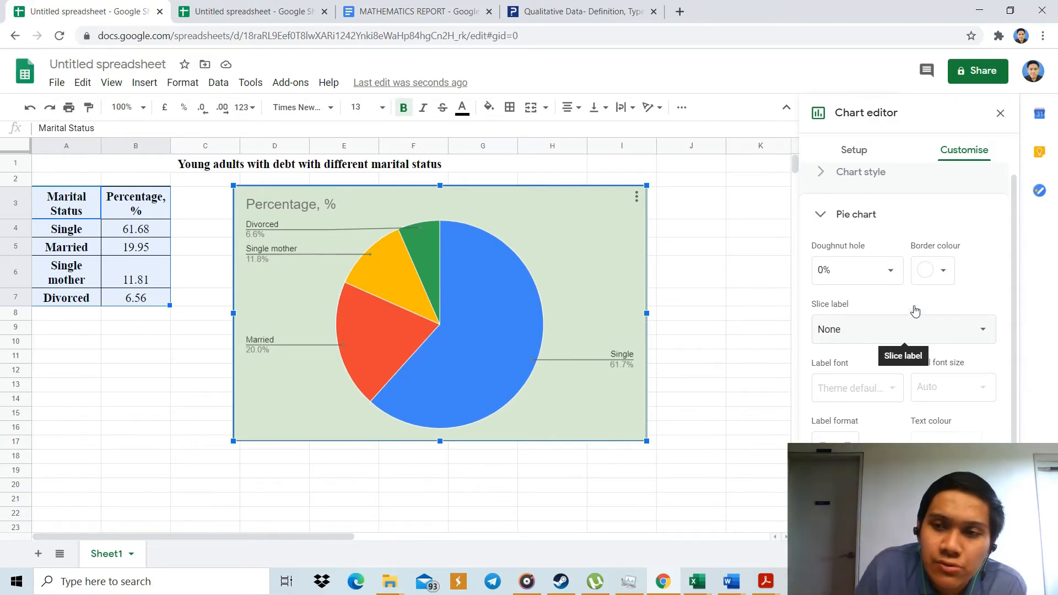
left_click(935, 271)
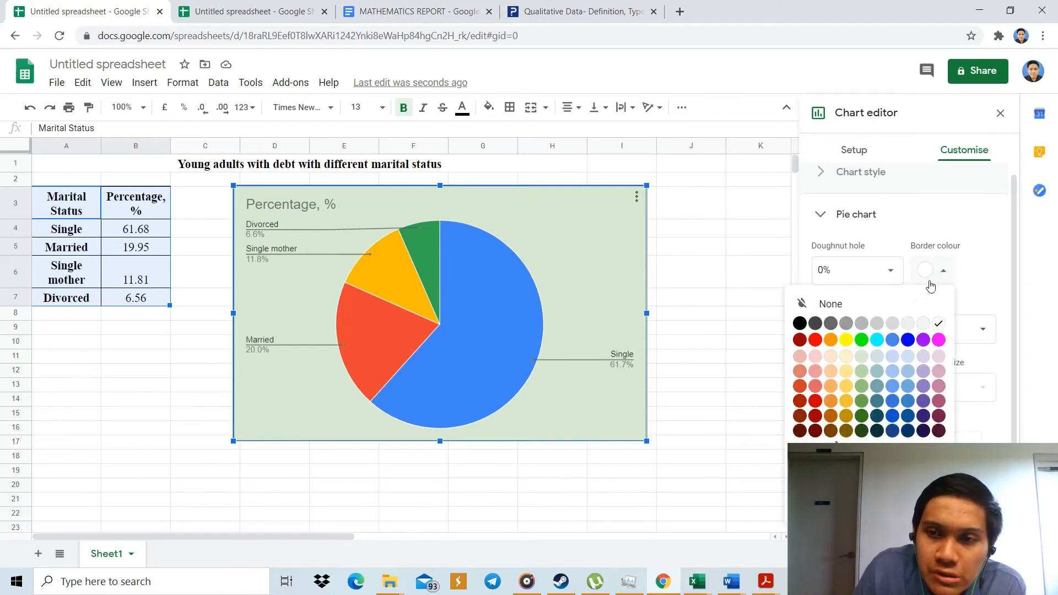
left_click(800, 324)
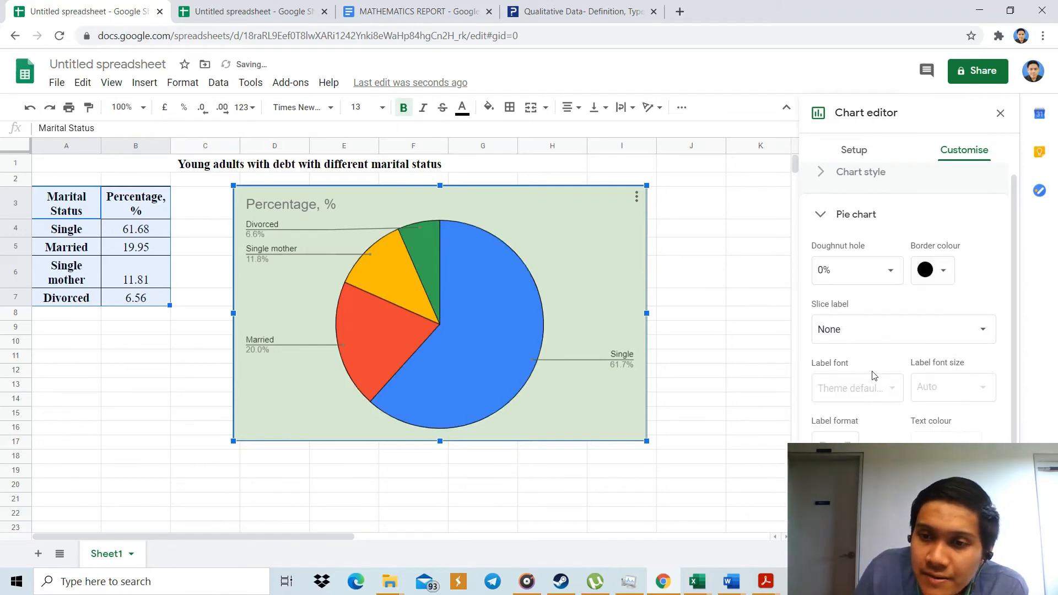
left_click(822, 176)
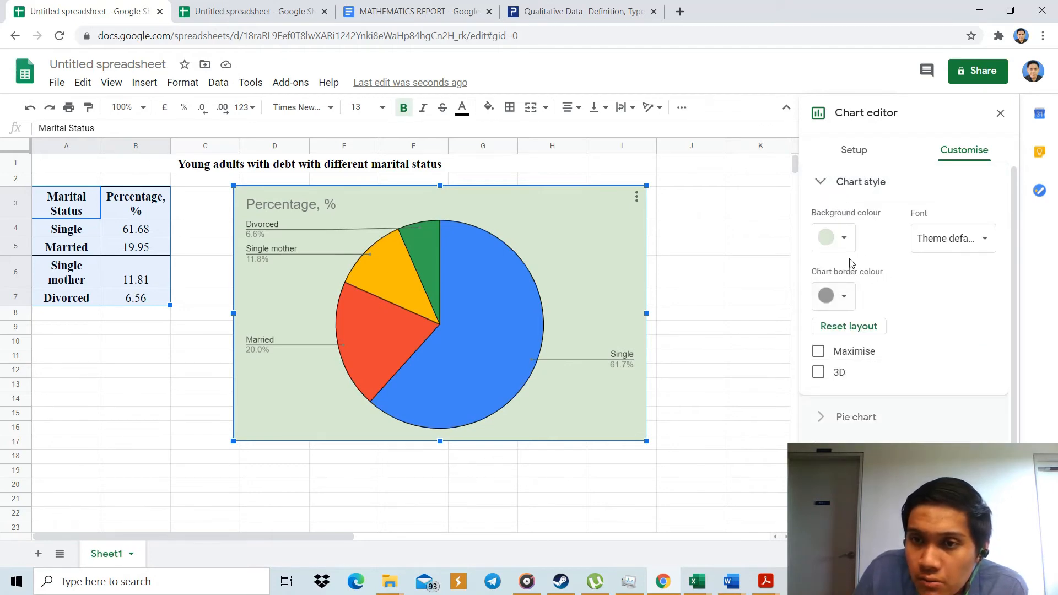
left_click(826, 181)
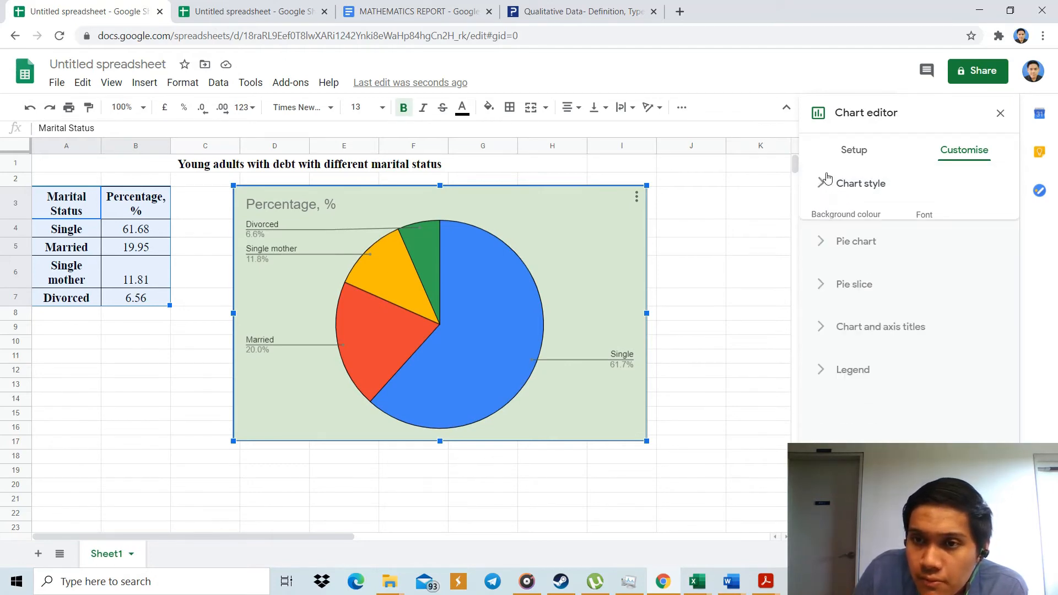
left_click(851, 230)
left_click(851, 231)
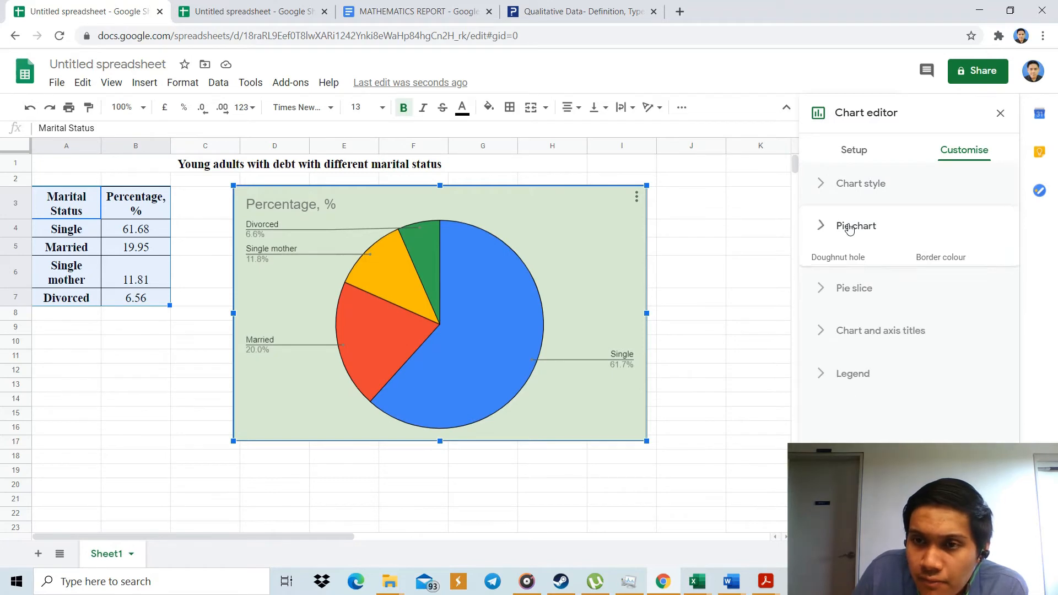
left_click(842, 276)
left_click(842, 276)
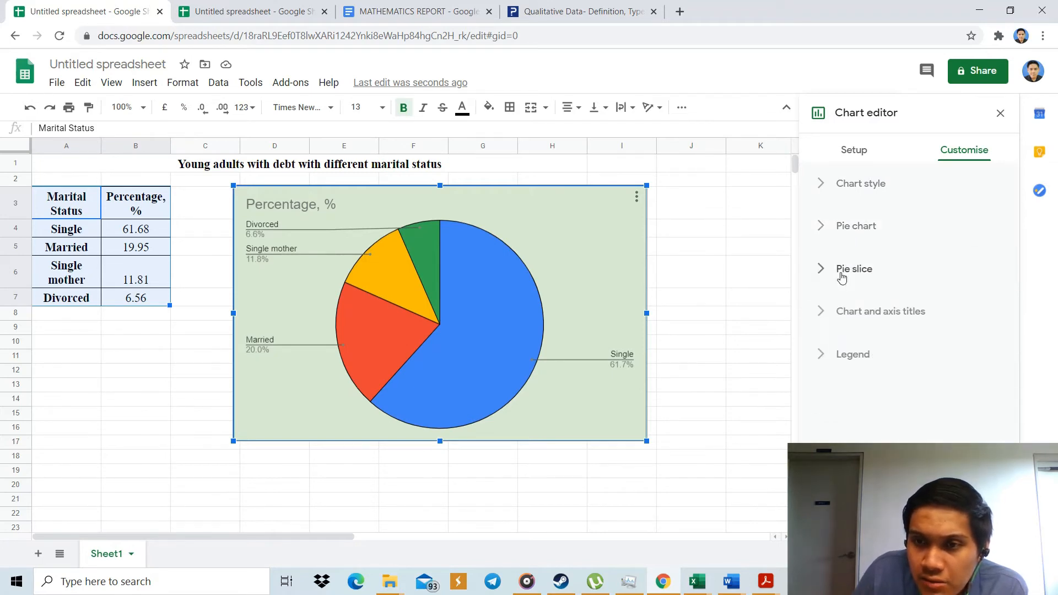
Replace the pie chart's title text with "Young aduts with debt with different marital status".
left_click(851, 314)
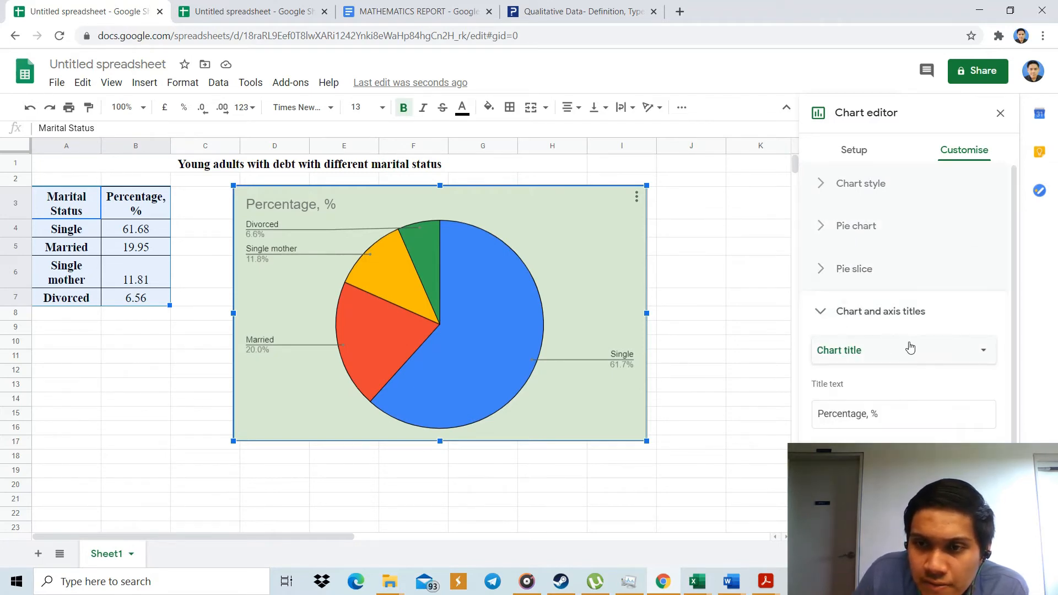
scroll(963, 353, "down", 1)
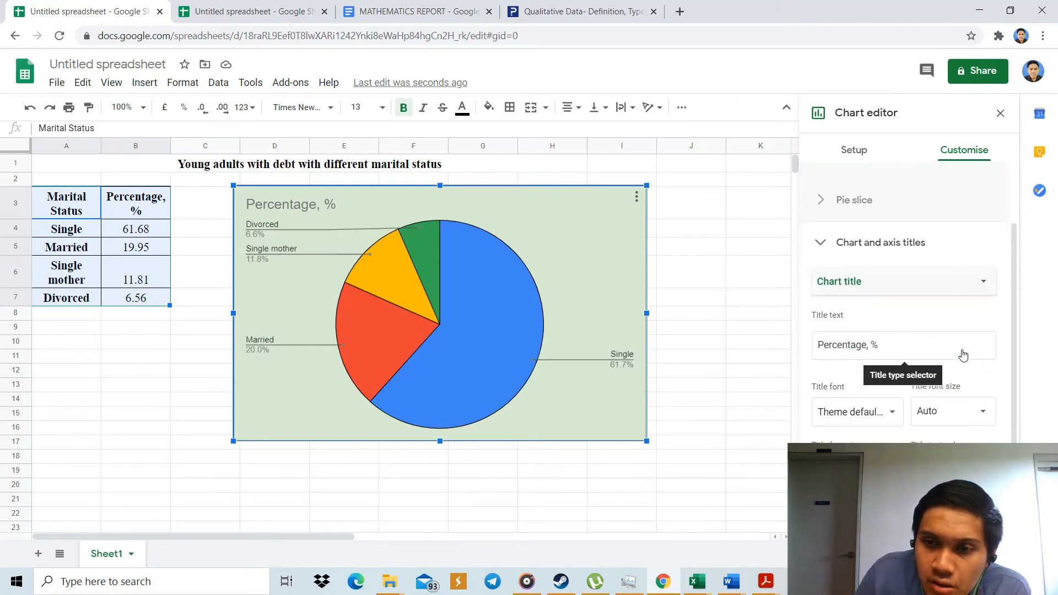
left_click(934, 344)
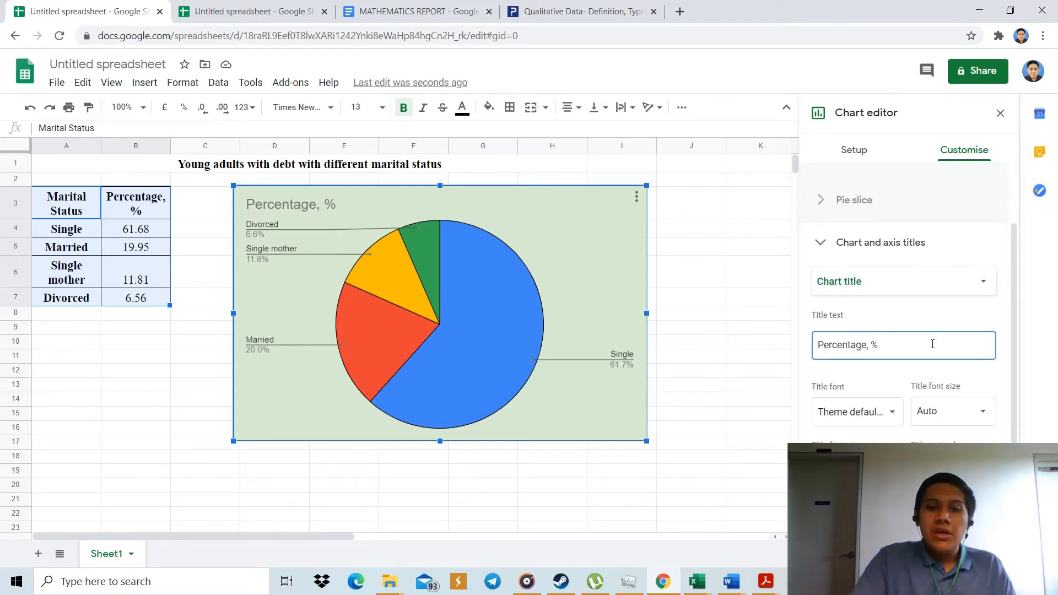
key("BackSpace")
key("BackSpace")
key("BackSpace")
key("BackSpace")
key("BackSpace")
key("BackSpace")
key("BackSpace")
key("BackSpace")
key("BackSpace")
key("BackSpace")
key("BackSpace")
key("BackSpace")
key("BackSpace")
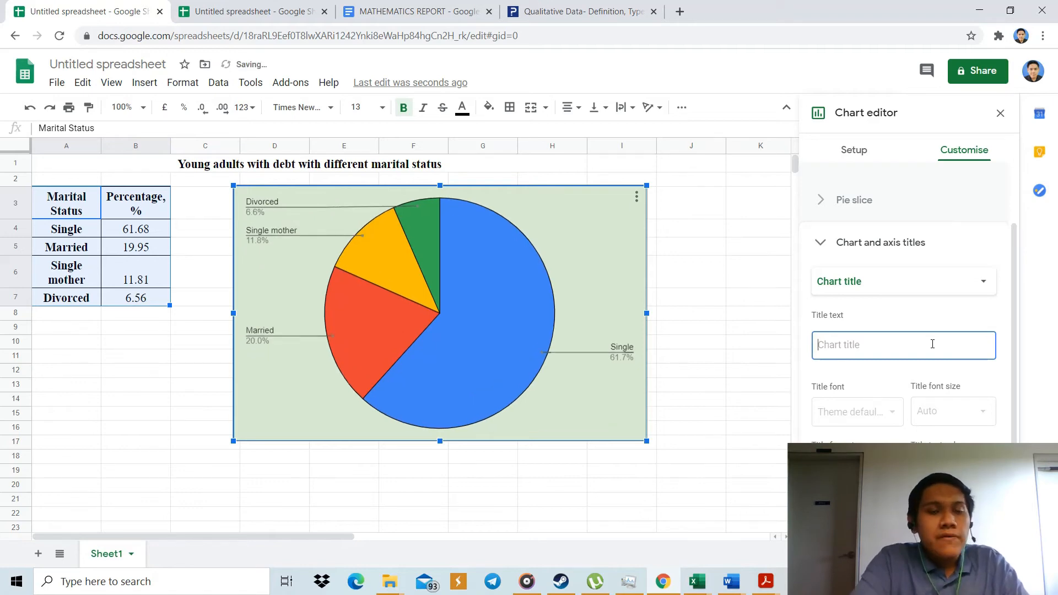
type("Y")
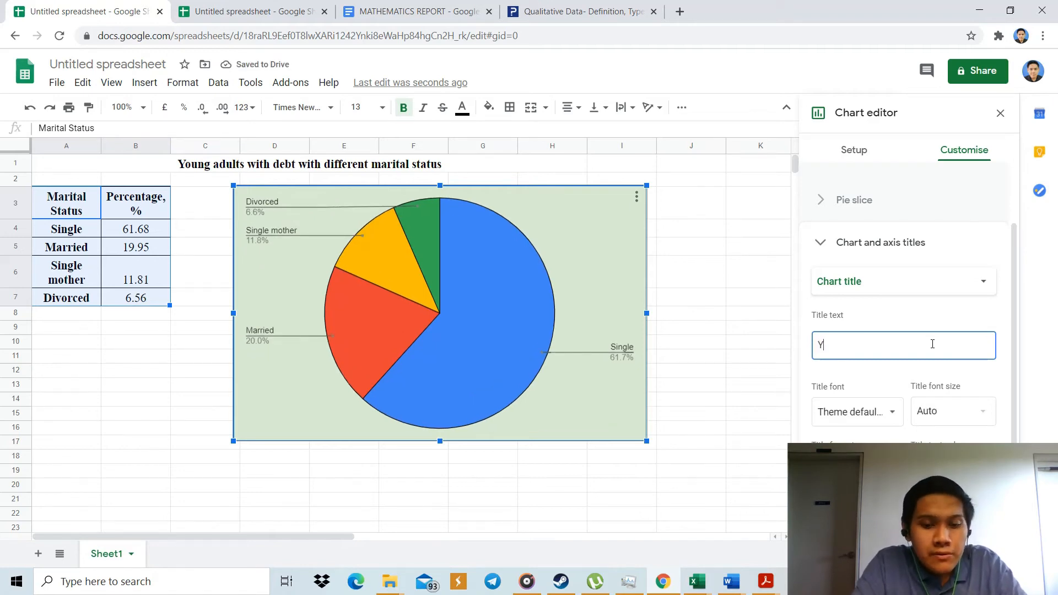
type("oung aduts")
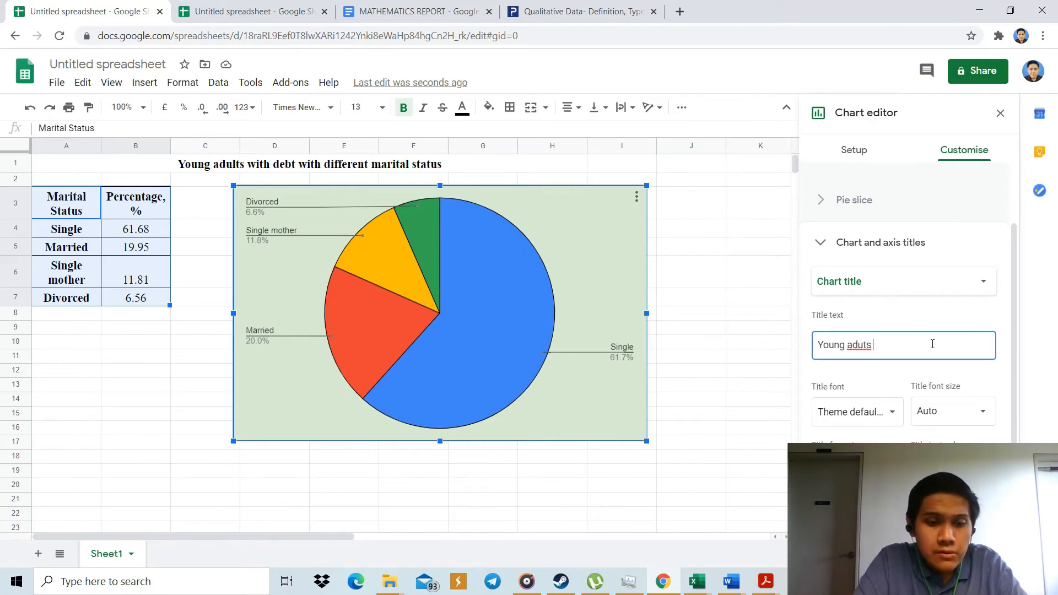
type(" ith")
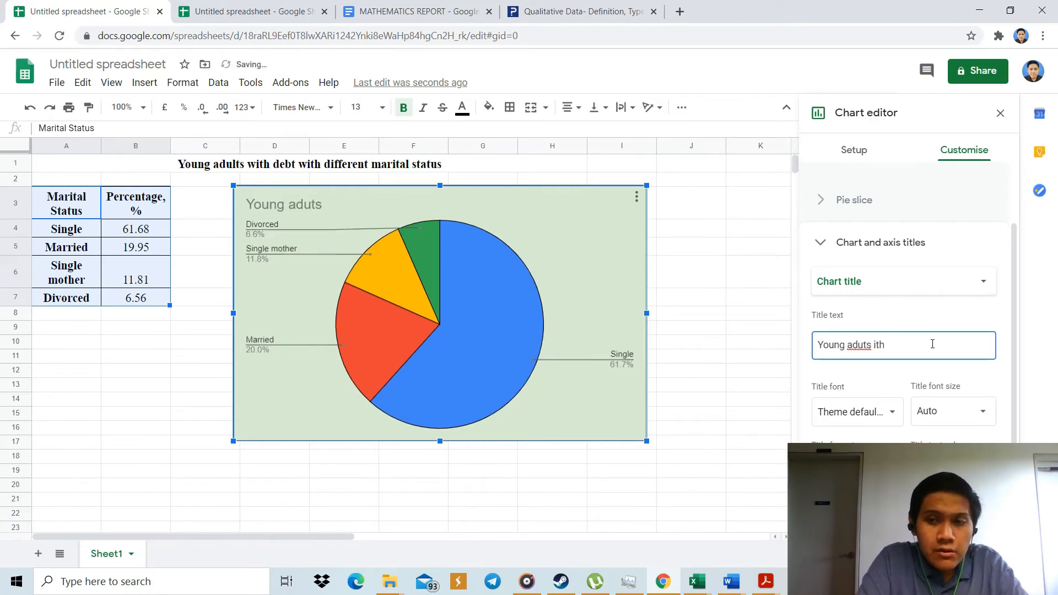
key("BackSpace")
key("BackSpace")
key("BackSpace")
type("wit")
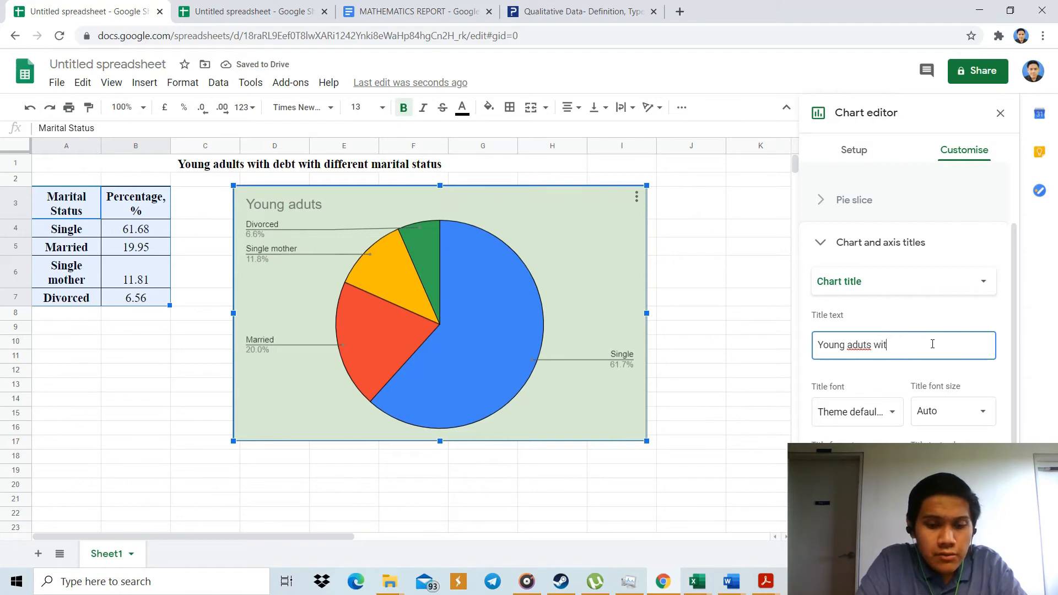
type("h debt")
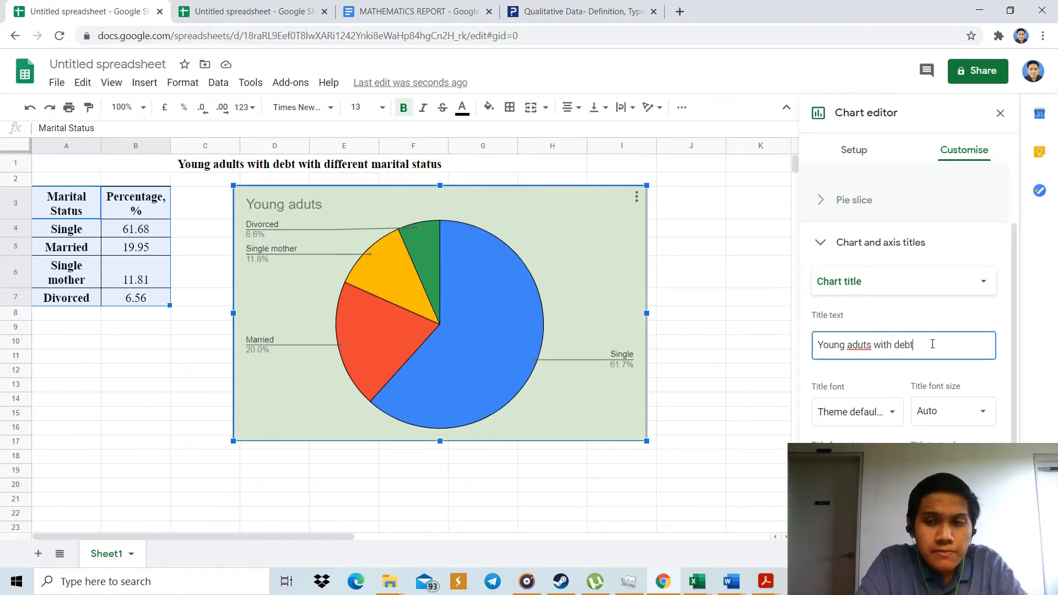
type(" with d")
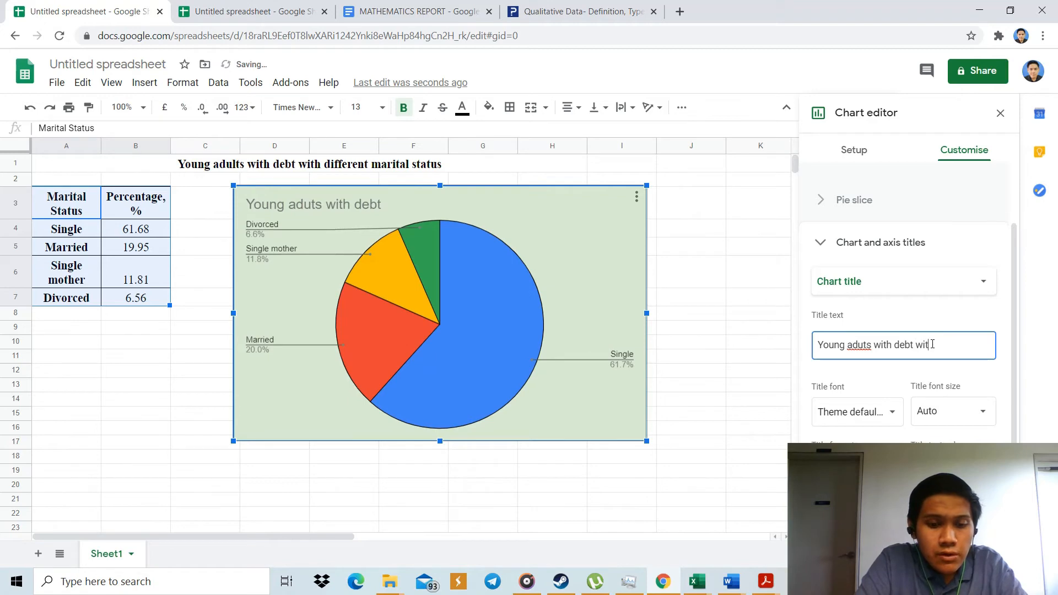
type("ifferent")
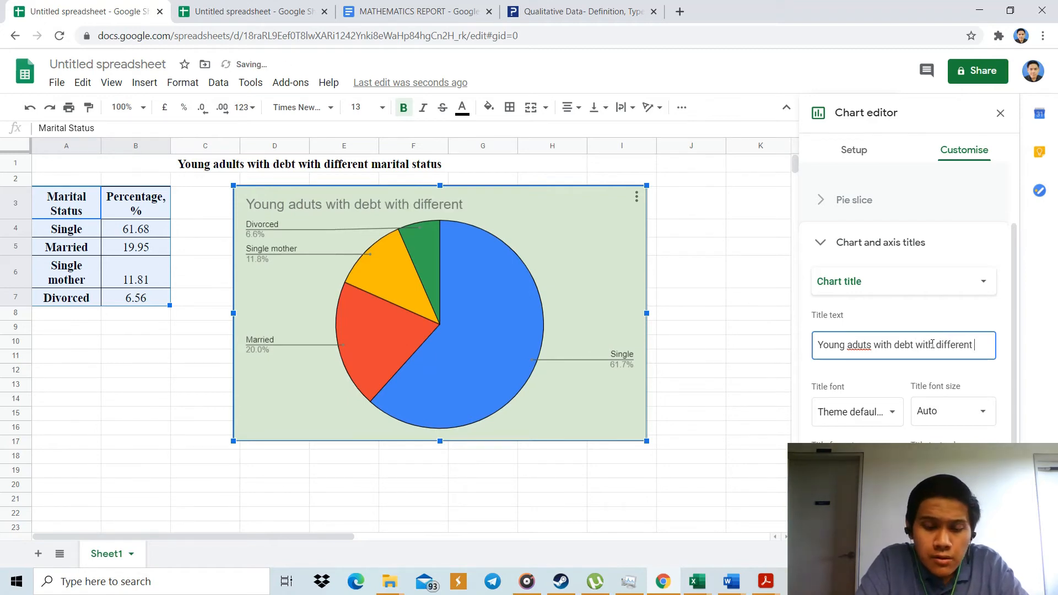
type(" marital")
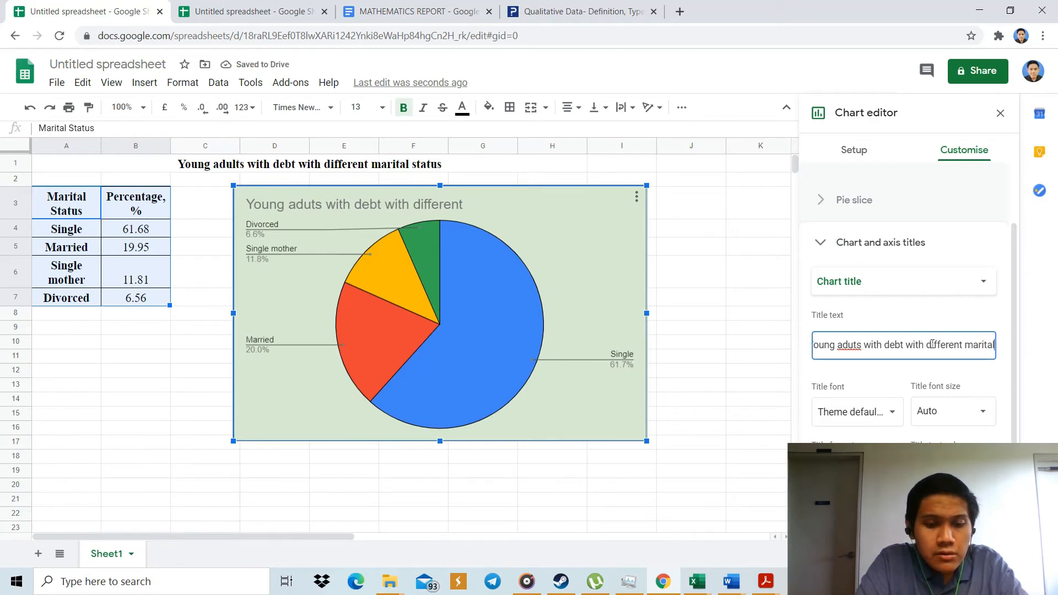
type(" status")
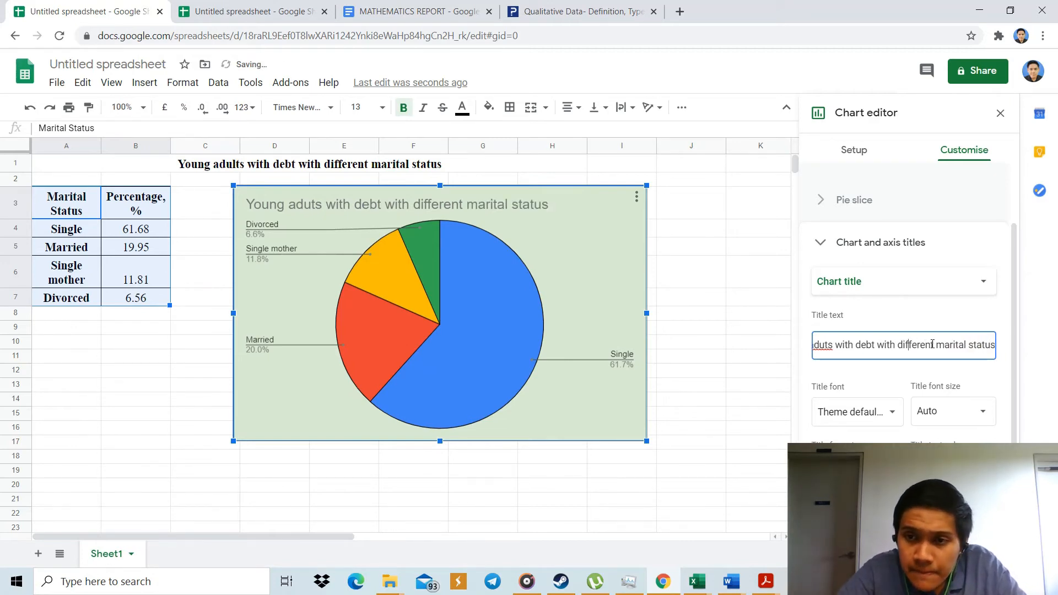
Correct the misspelled word "aduts" to "adults" in the chart title.
key("Left")
key("Left")
key("Left")
type("l")
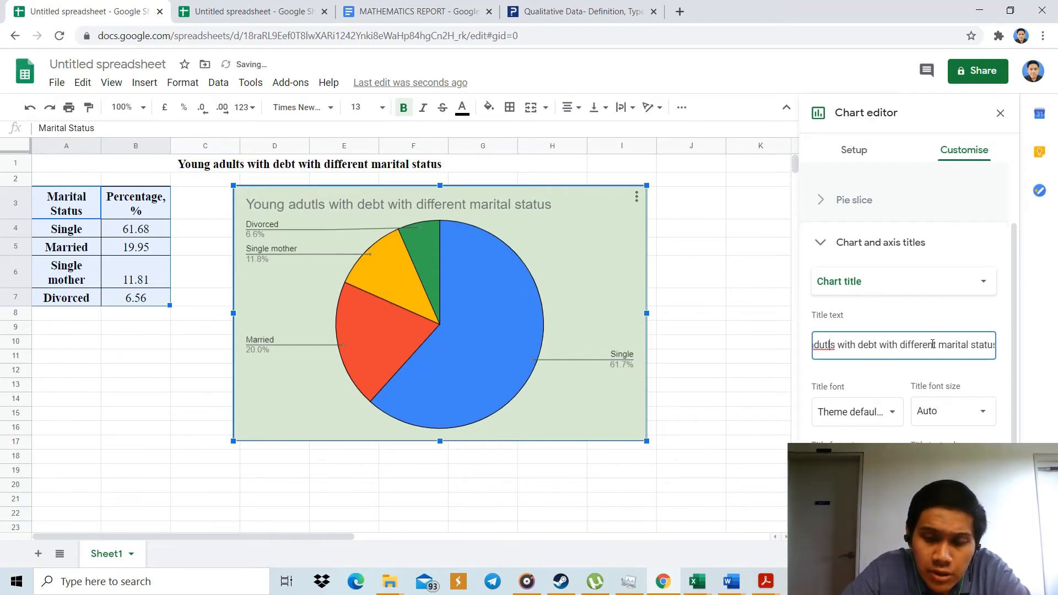
key("BackSpace")
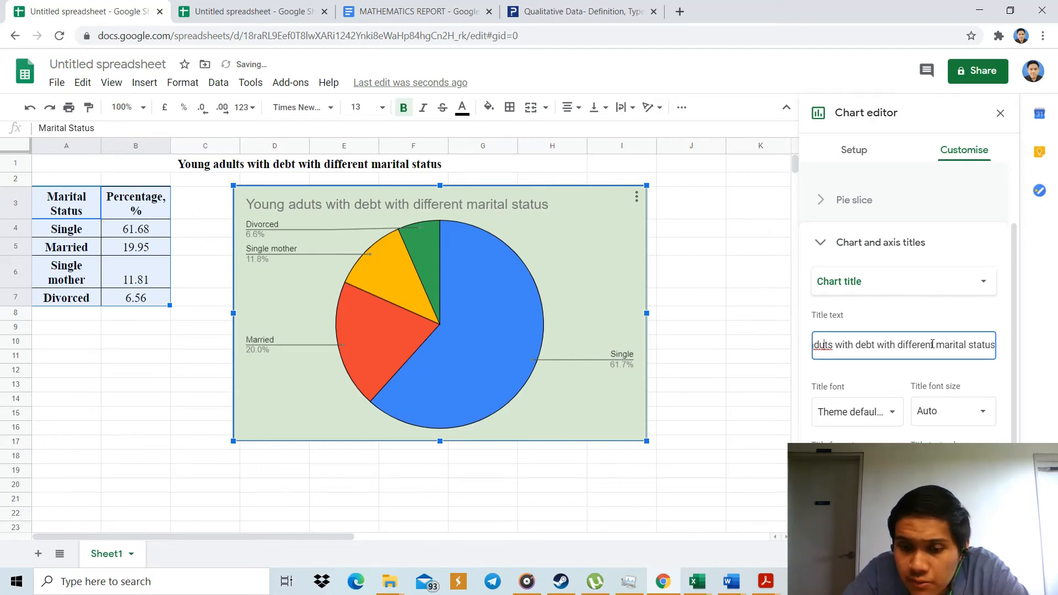
type("l")
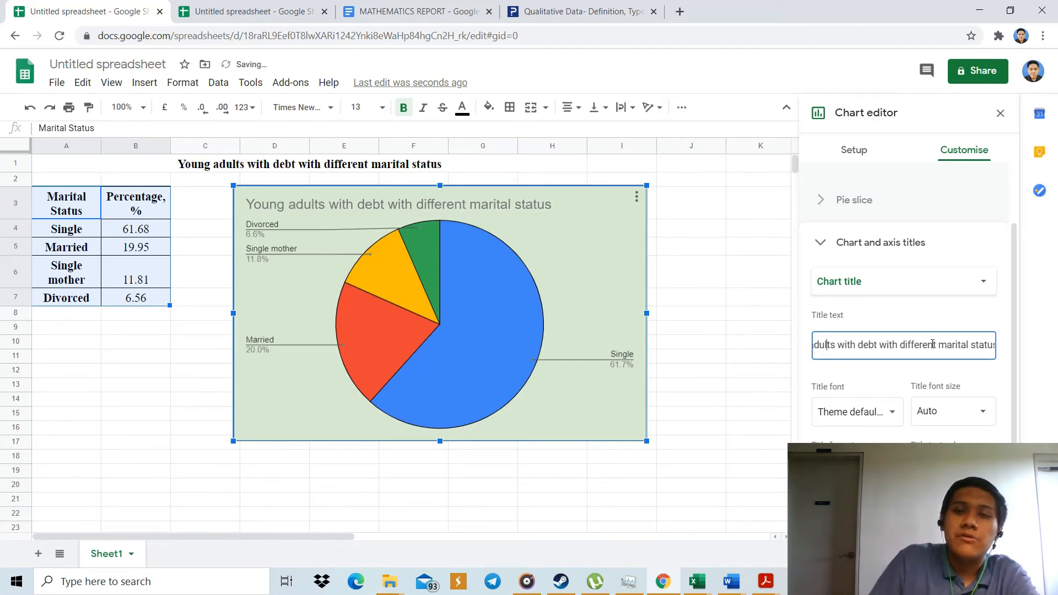
Keep the chart title in the theme default font, centre it and make it bold.
left_click(898, 414)
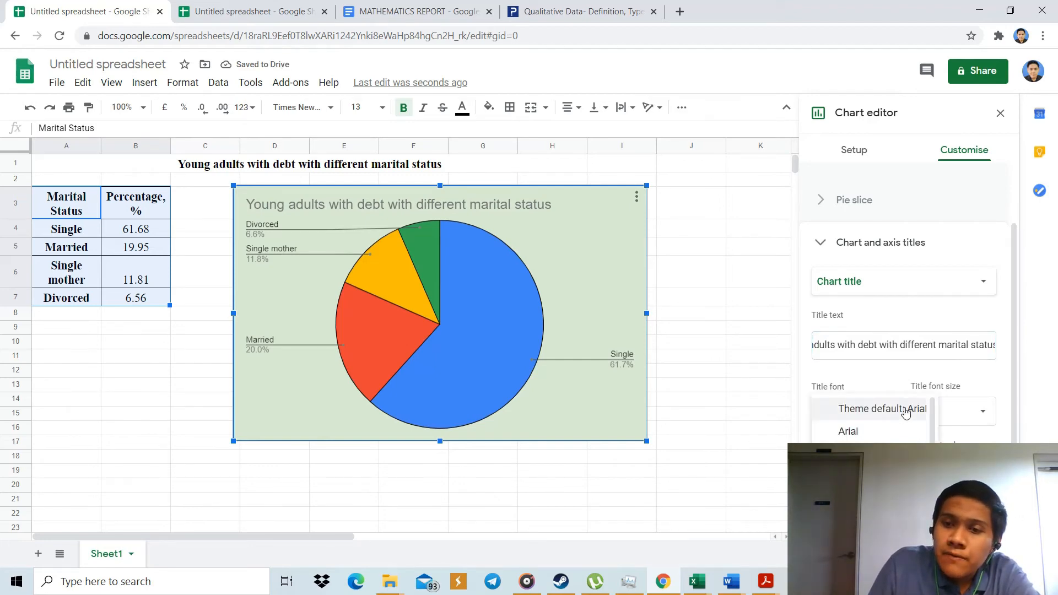
left_click(905, 411)
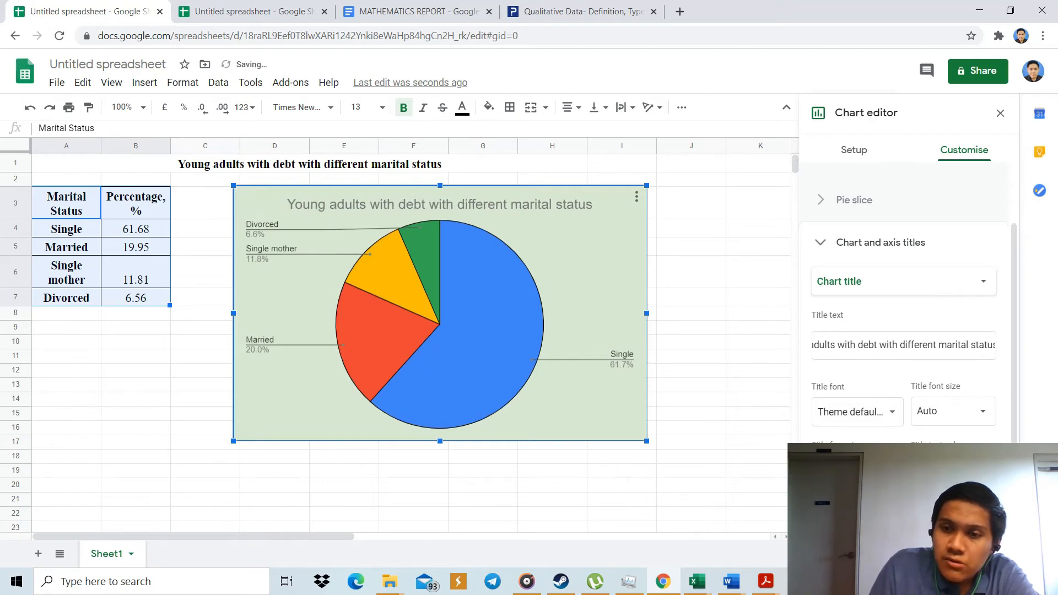
key("ctrl+b")
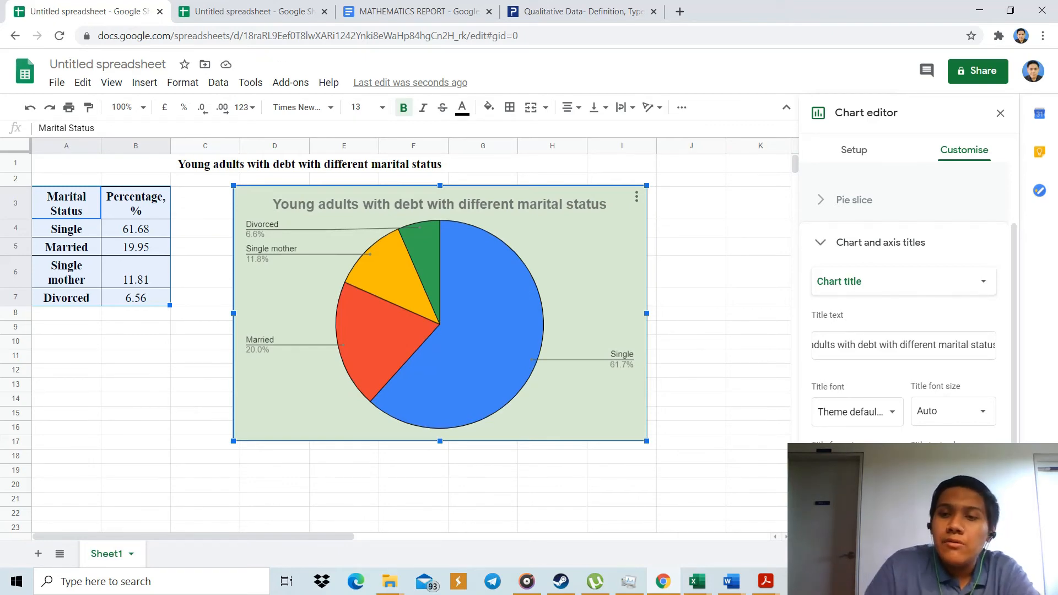
Examine the legend position choices and the pie chart and pie slice settings for the marital status chart.
left_click(835, 246)
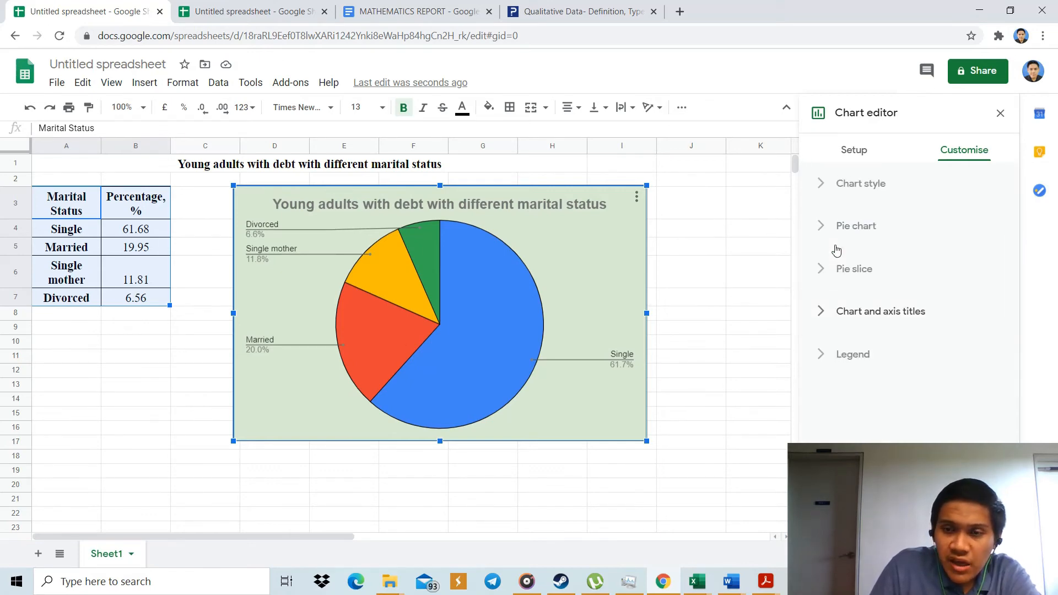
left_click(845, 359)
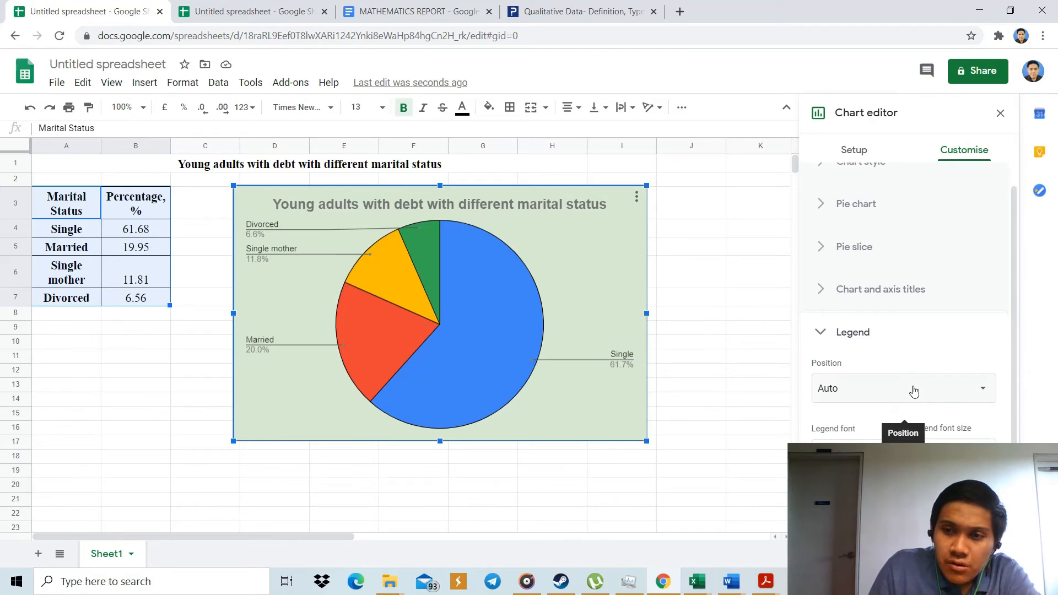
left_click(915, 390)
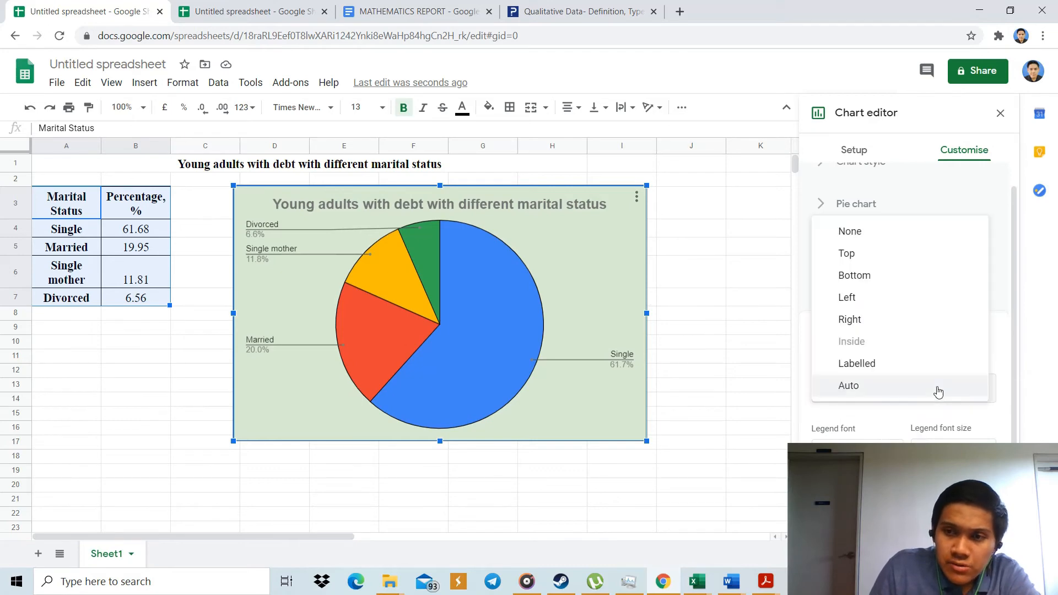
left_click(988, 203)
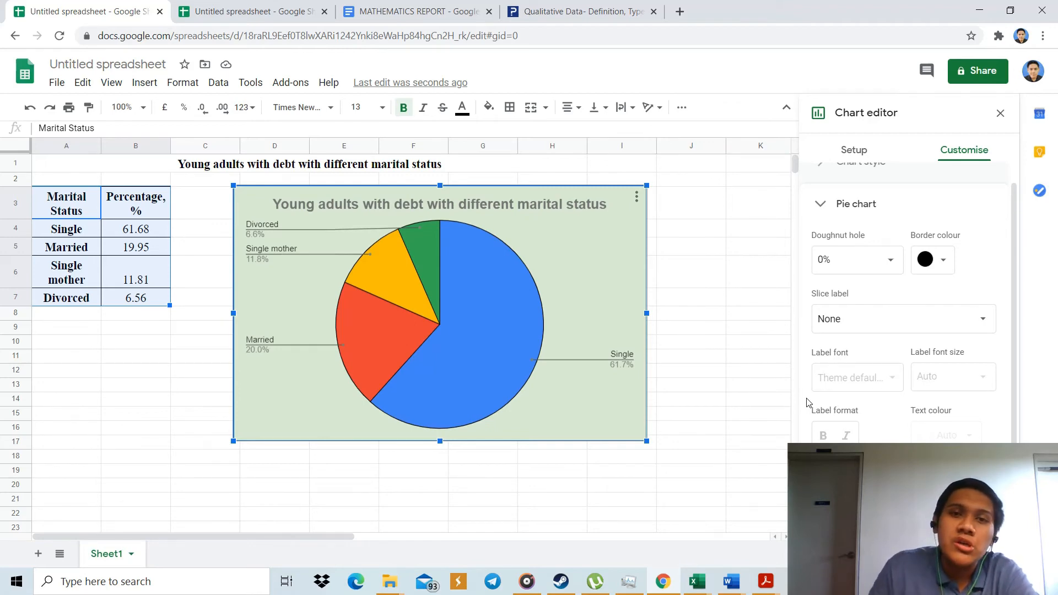
scroll(869, 428, "down", 1)
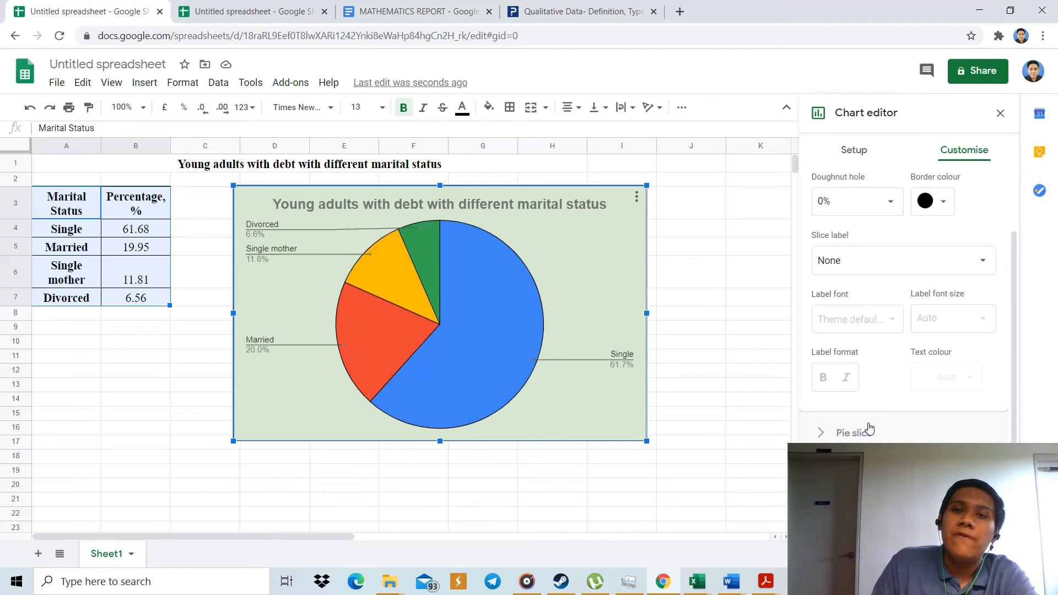
scroll(870, 428, "up", 2)
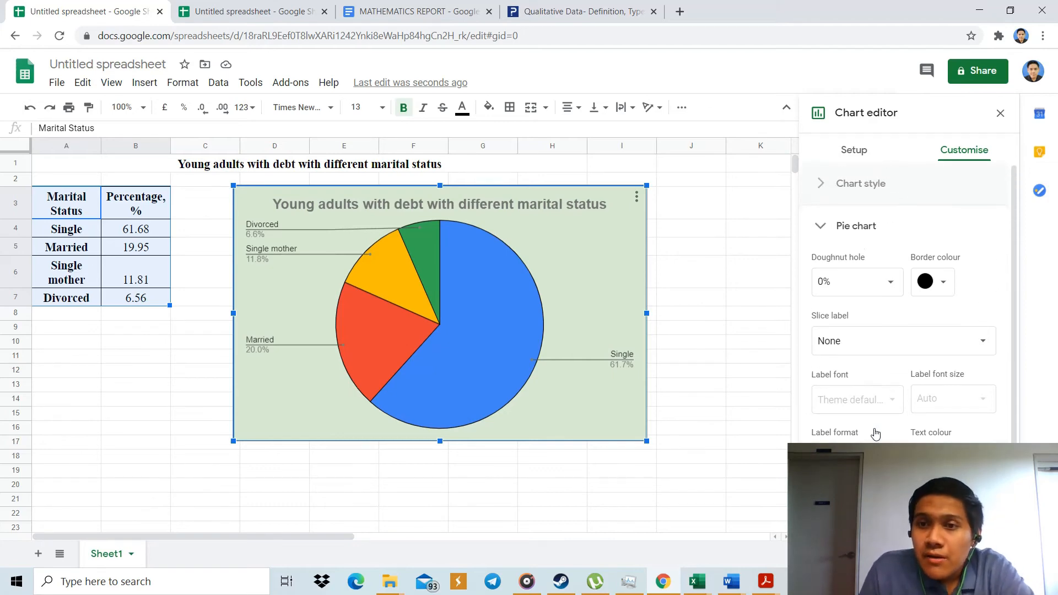
left_click(835, 232)
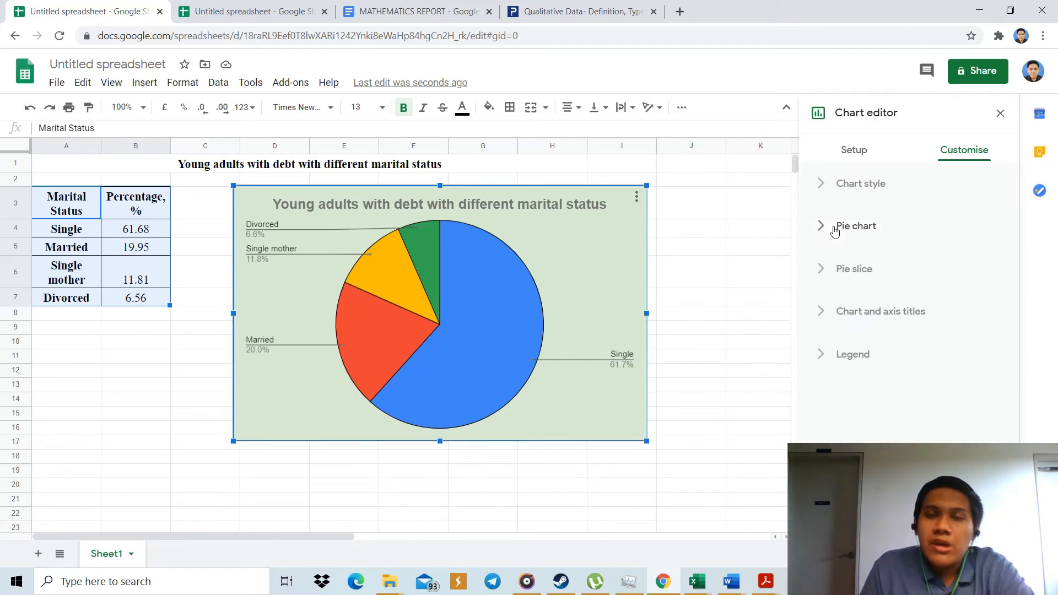
left_click(884, 276)
left_click(886, 272)
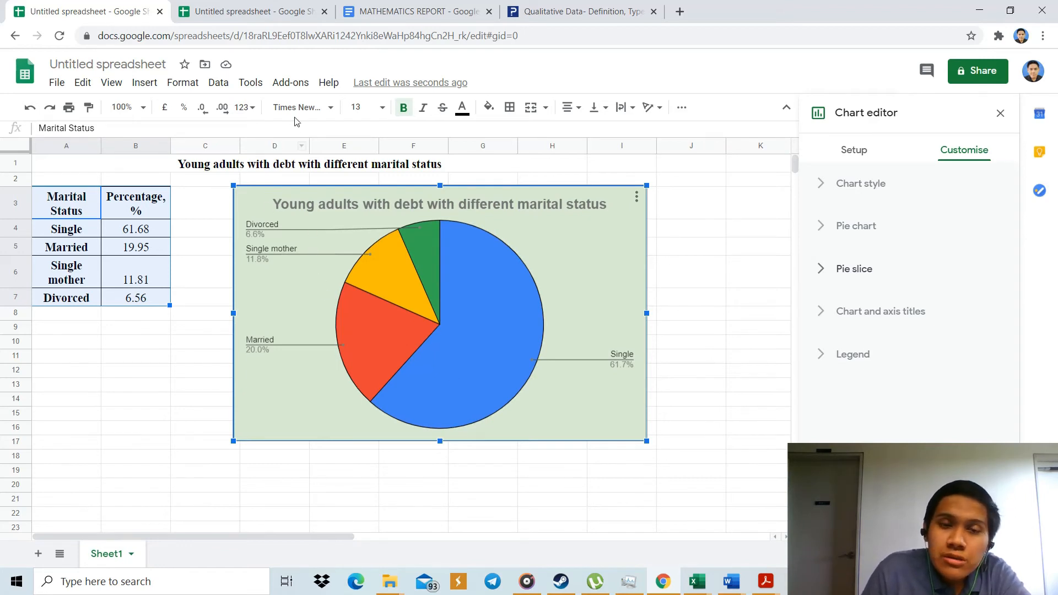
Switch to the second spreadsheet with the frequency table and delete its existing column chart.
left_click(255, 10)
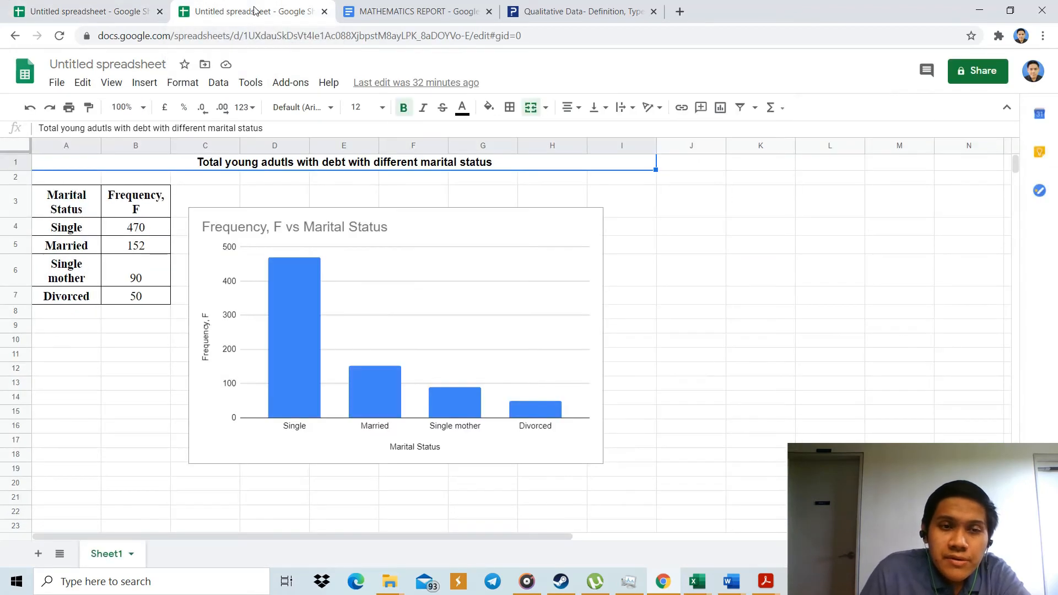
right_click(377, 231)
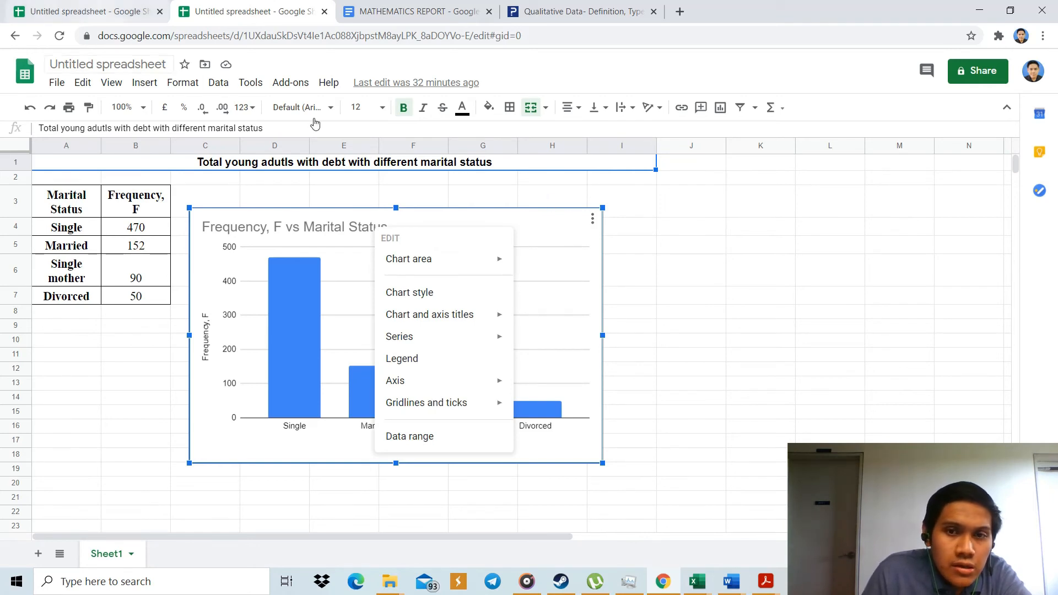
left_click(592, 220)
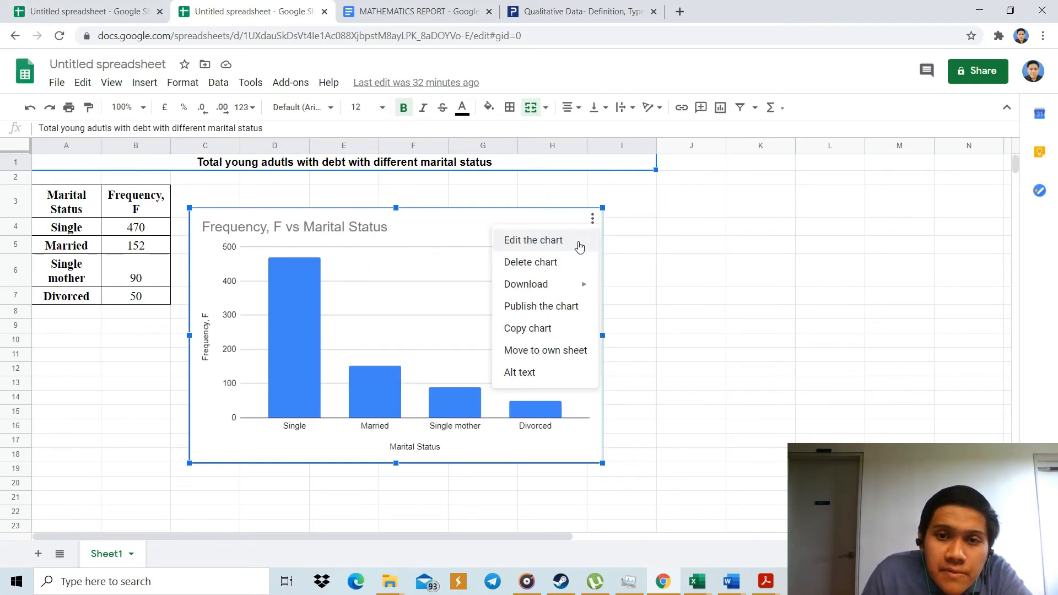
left_click(575, 264)
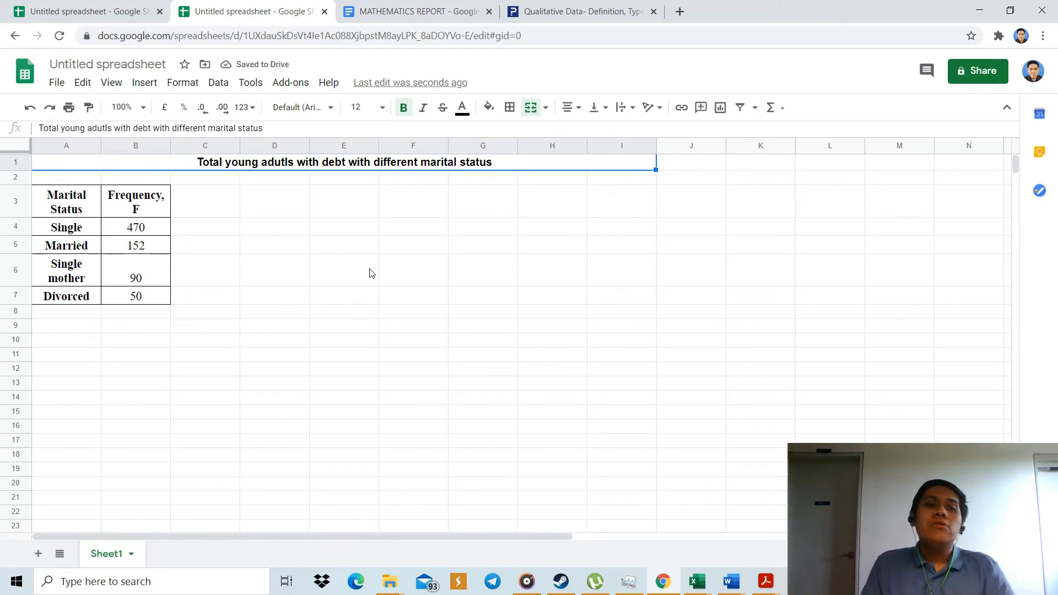
Insert a pie chart from the marital status frequency table A3:B7 and move it so its upper edge lines up with the table.
left_click(65, 203)
left_click_drag(65, 203, 137, 296)
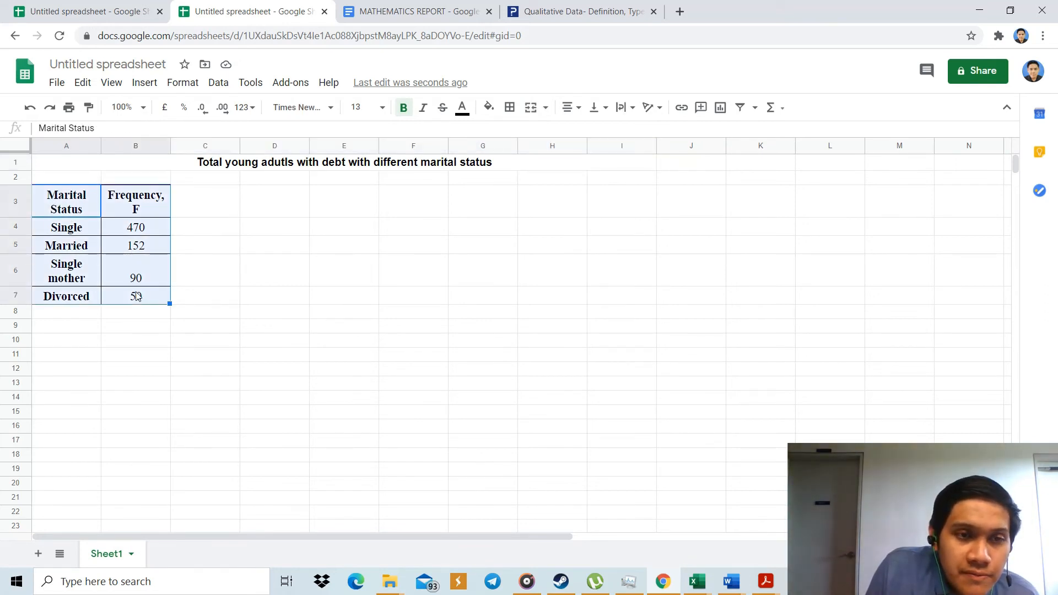
left_click(144, 83)
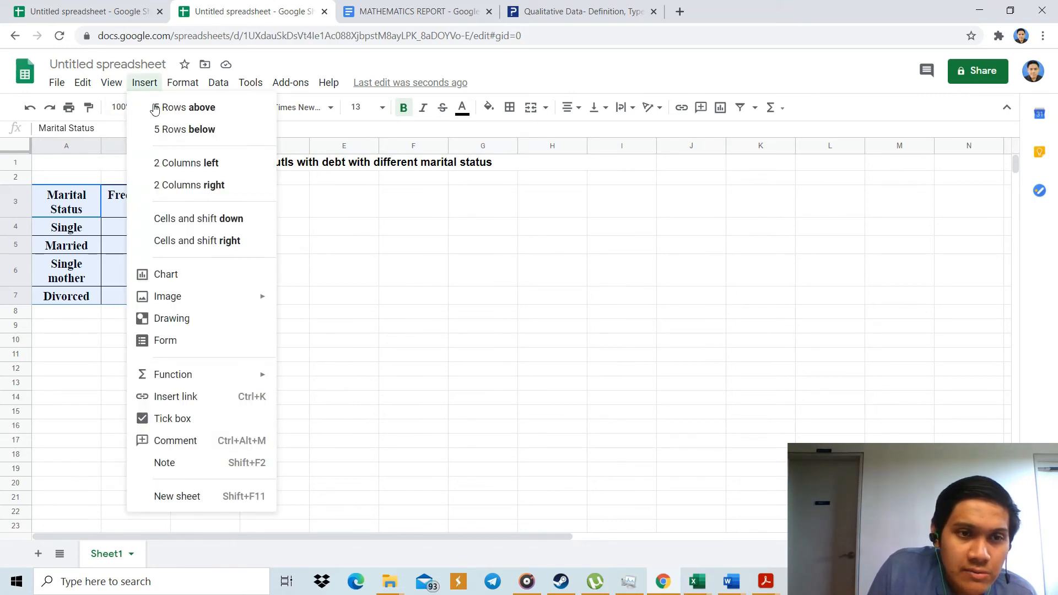
left_click(220, 276)
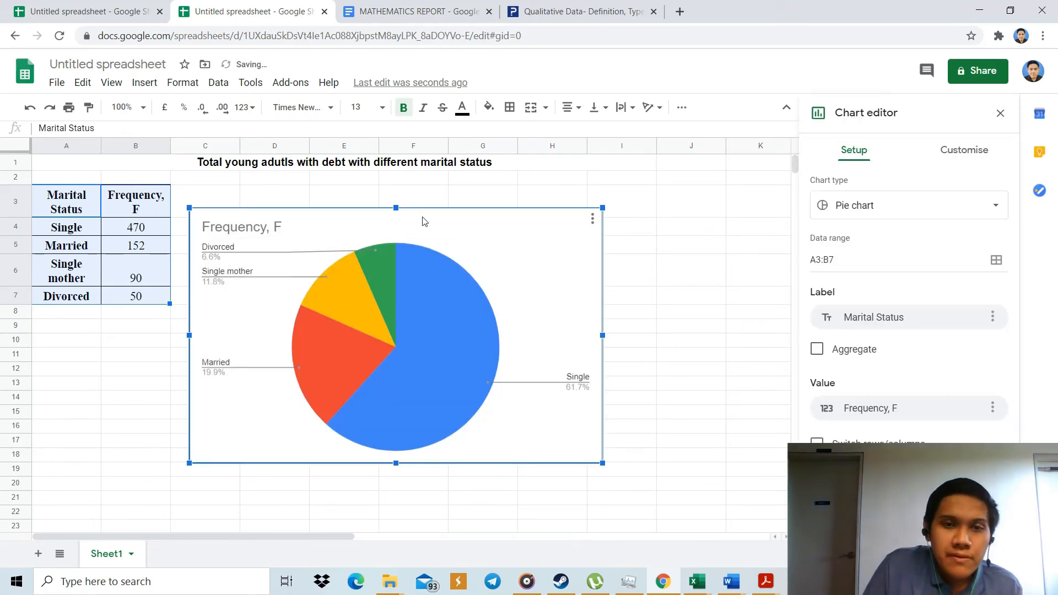
left_click_drag(436, 214, 473, 194)
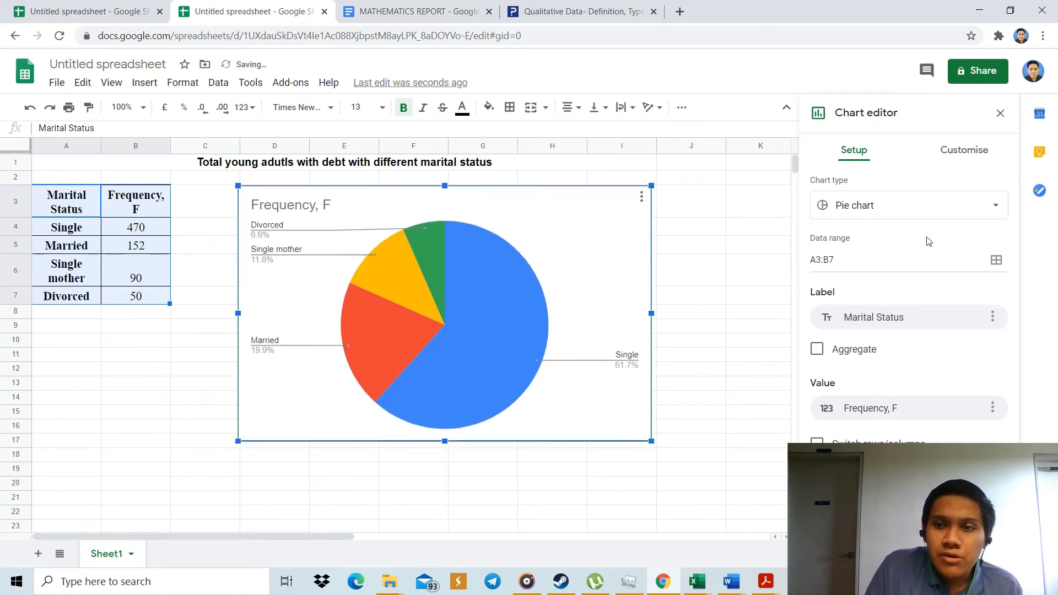
Change the marital status frequency chart from a pie chart to a column chart.
left_click(953, 217)
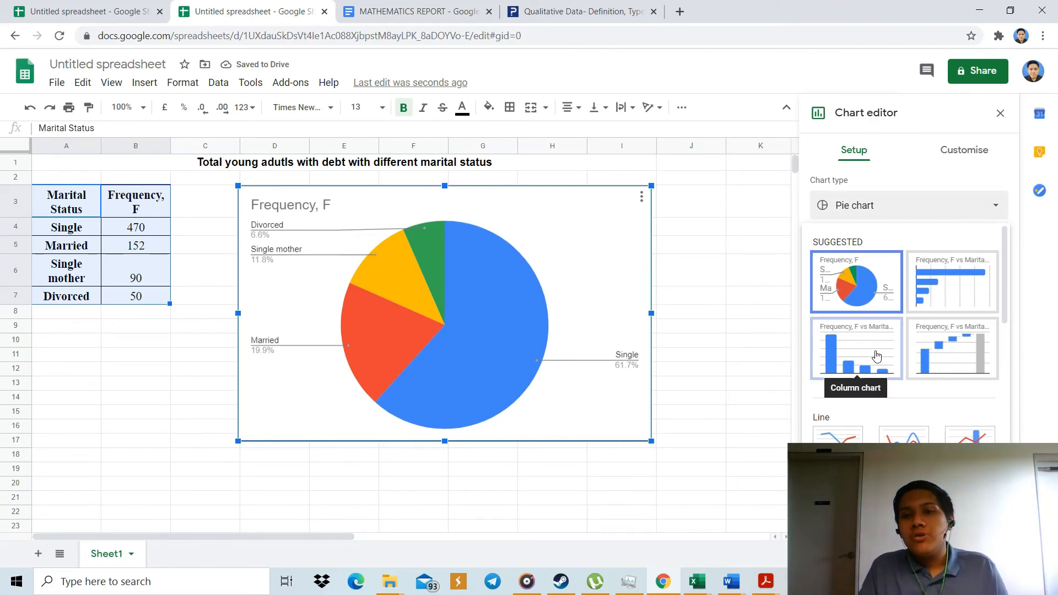
left_click(877, 355)
scroll(878, 353, "down", 1)
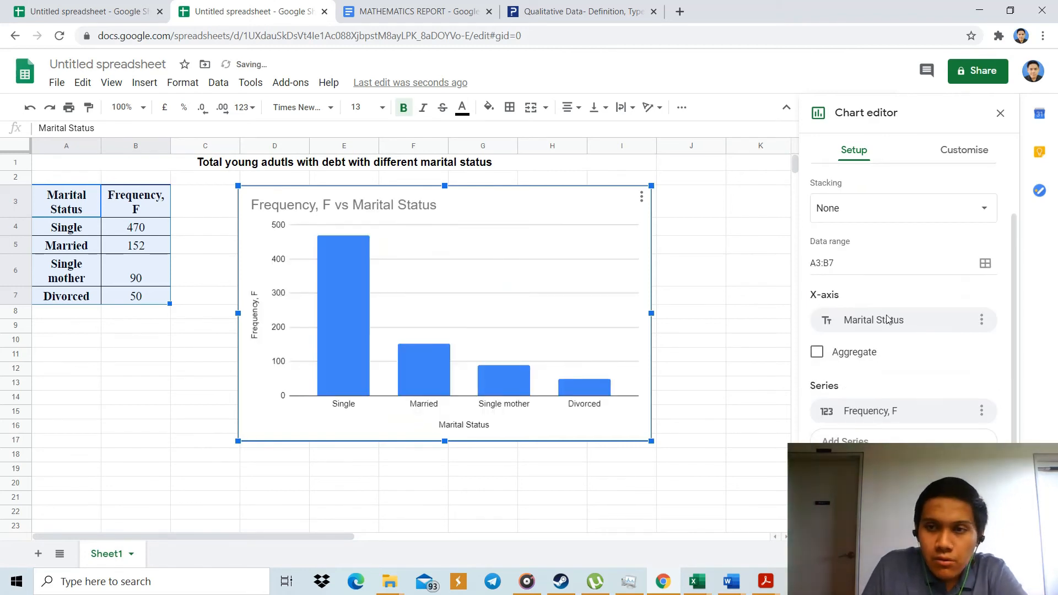
Try the bar chart type for the marital status frequency chart and return it to a column chart.
scroll(910, 292, "up", 1)
left_click(979, 212)
scroll(935, 323, "down", 5)
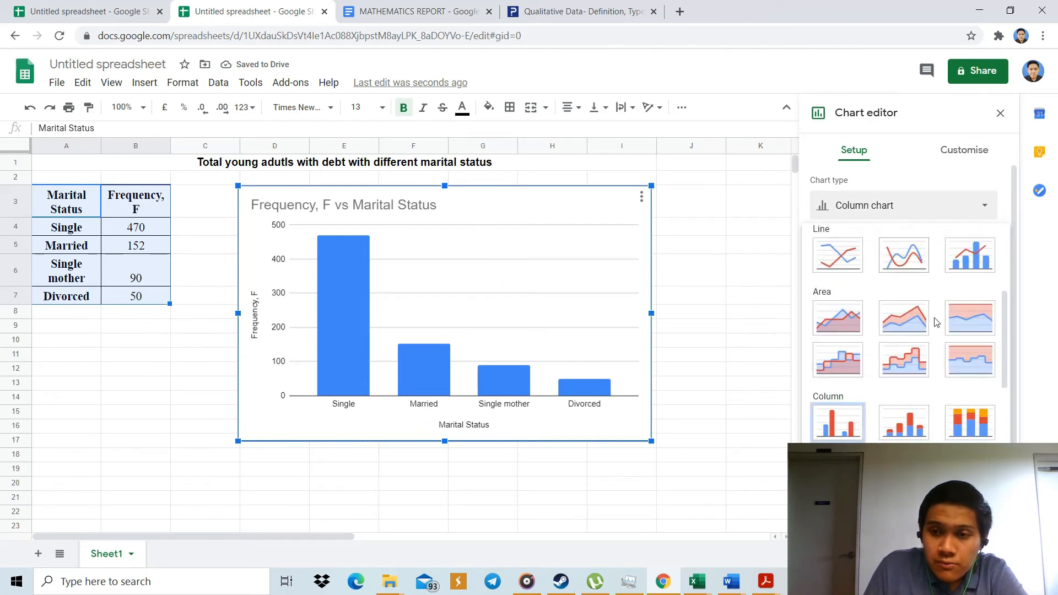
left_click(835, 408)
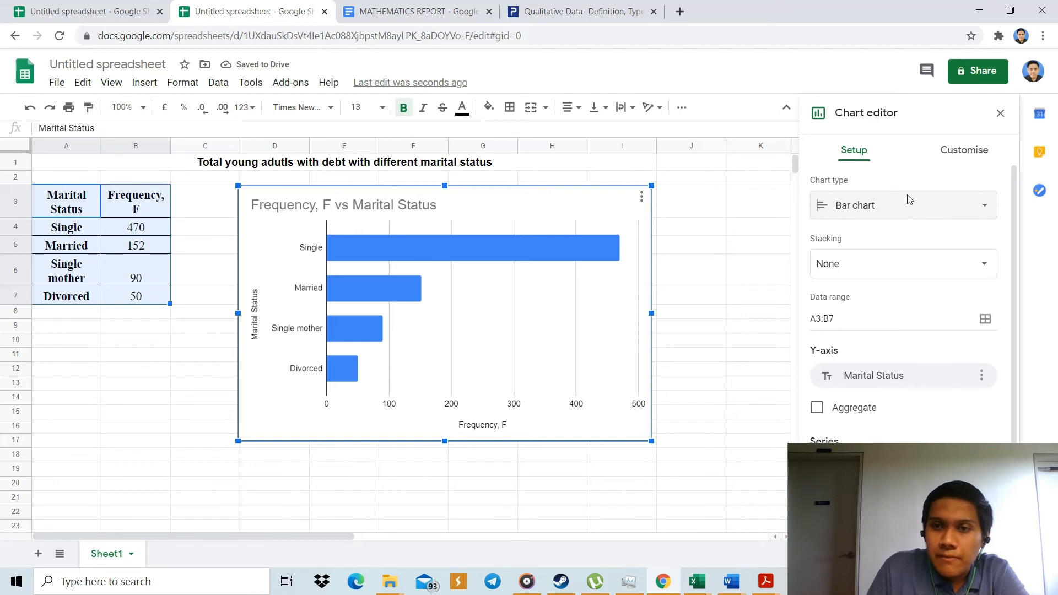
left_click(956, 212)
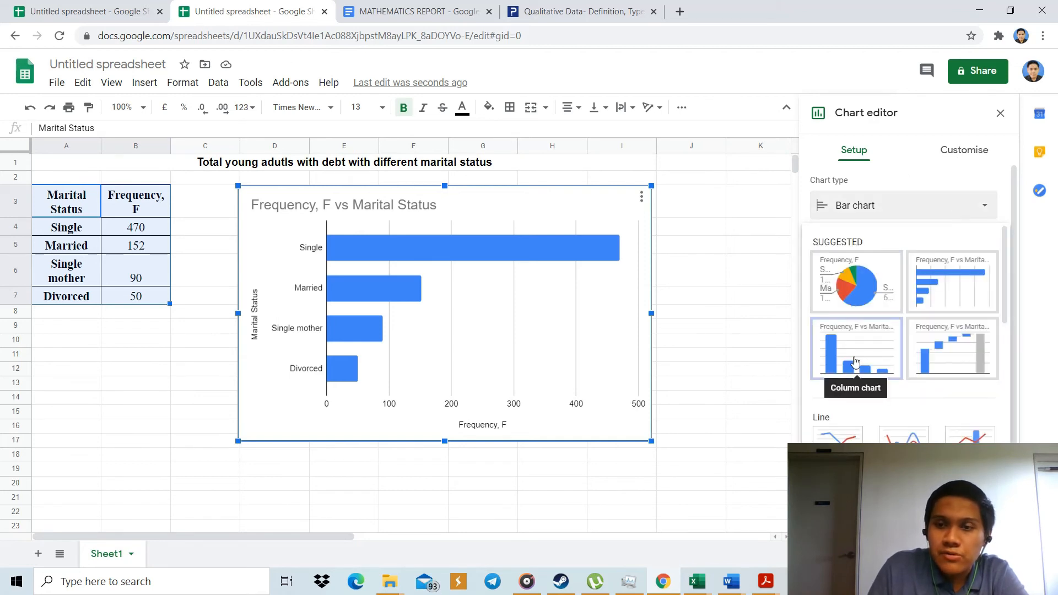
left_click(855, 363)
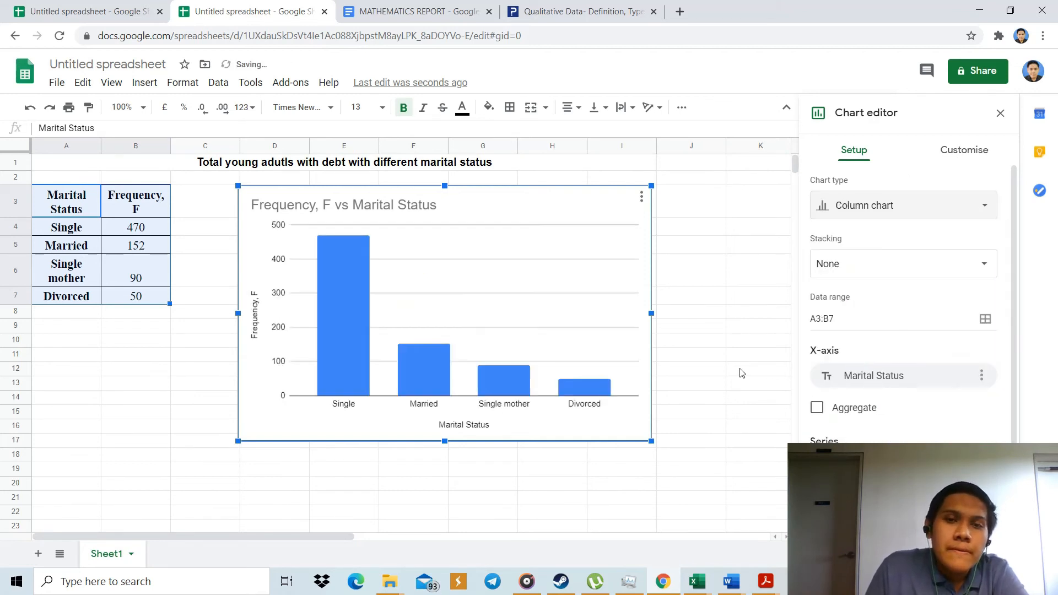
Examine the chart style, chart and axis titles, series, legend and horizontal axis settings of the column chart.
left_click(942, 152)
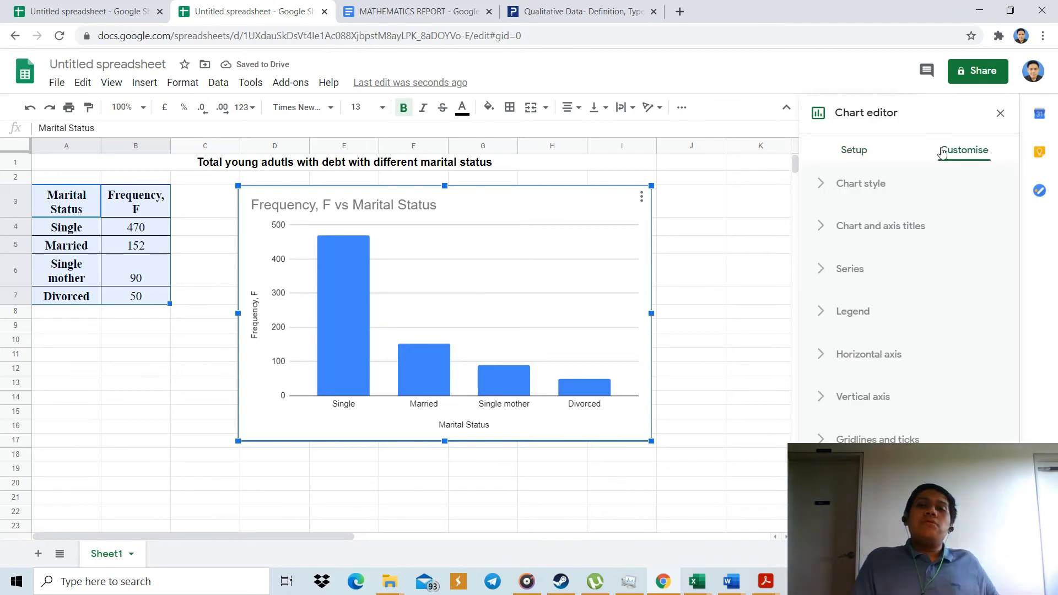
left_click(889, 194)
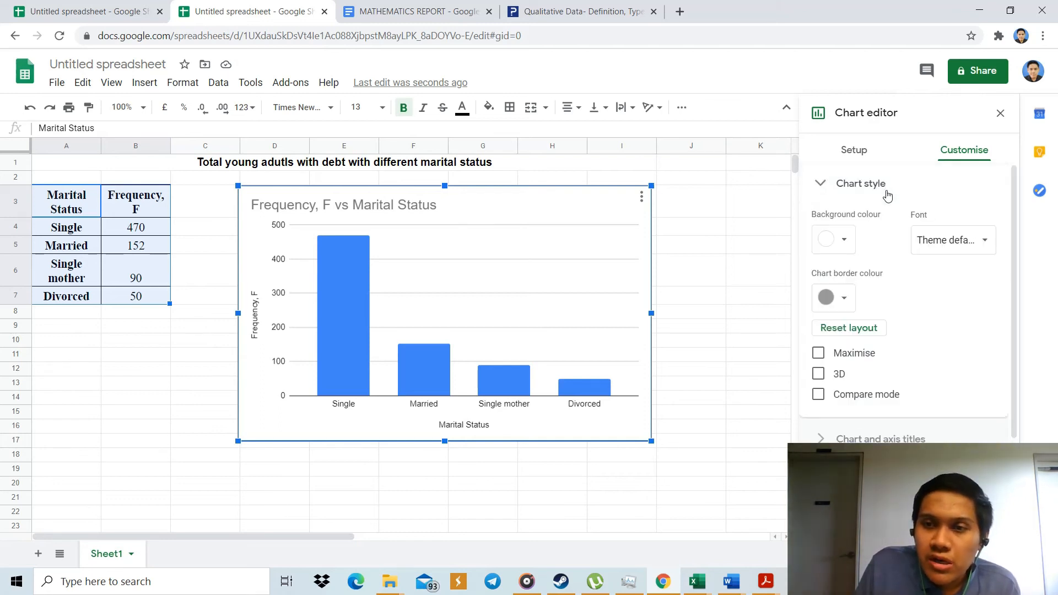
left_click(836, 189)
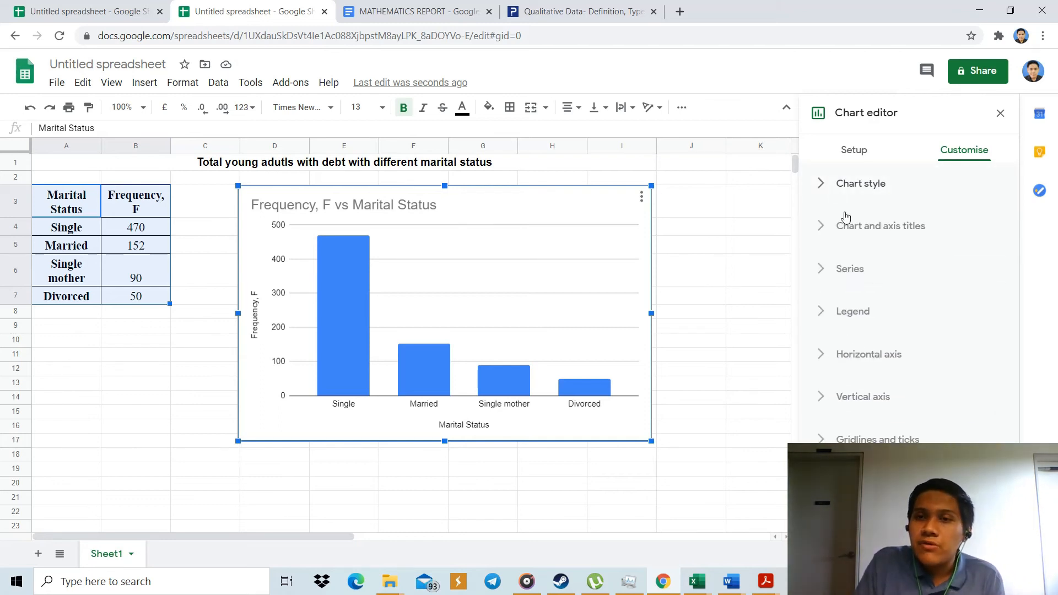
left_click(850, 226)
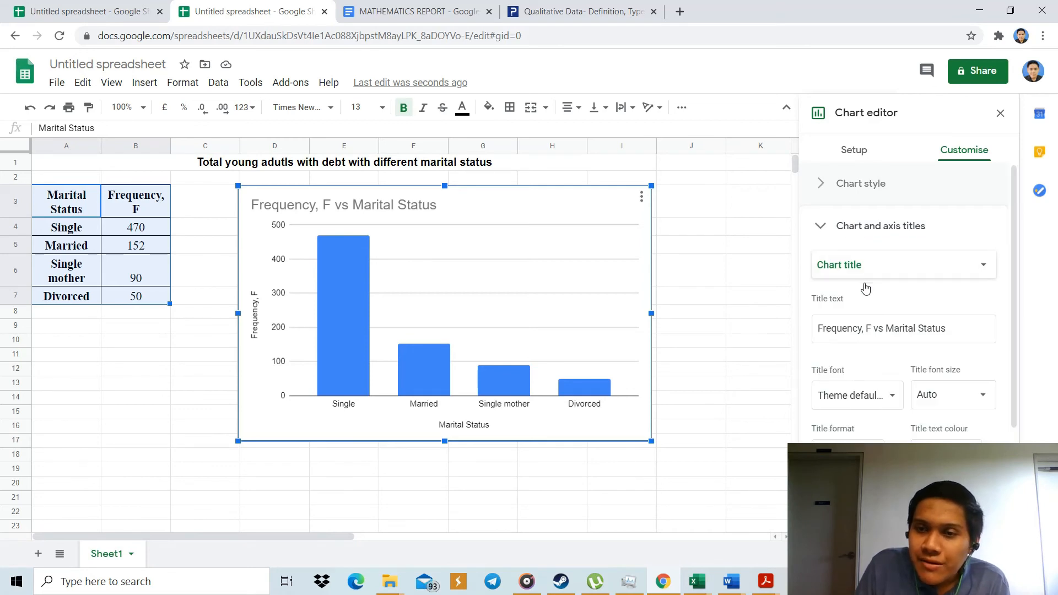
left_click(836, 225)
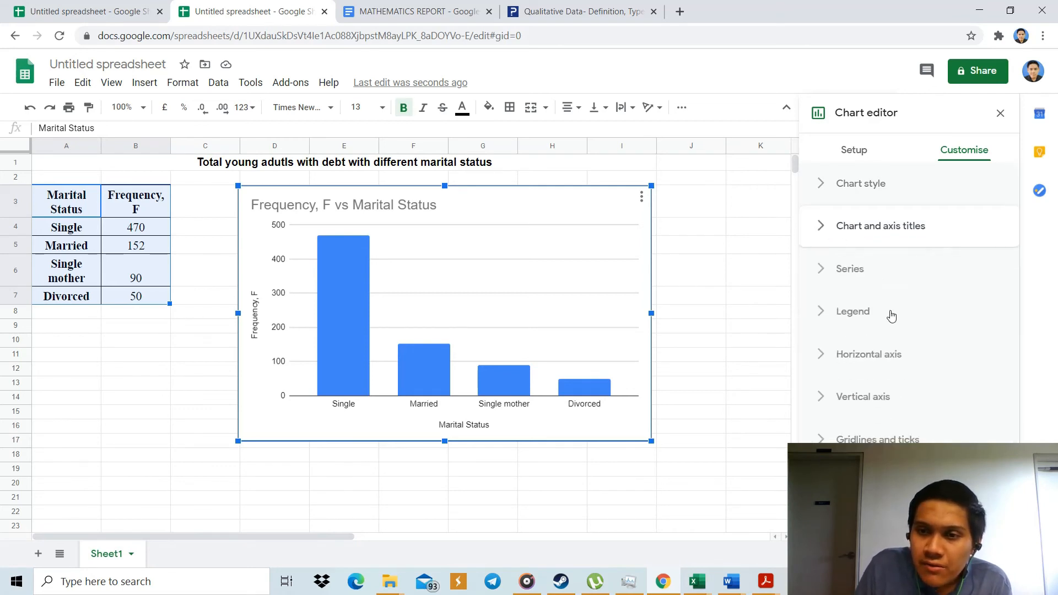
left_click(866, 276)
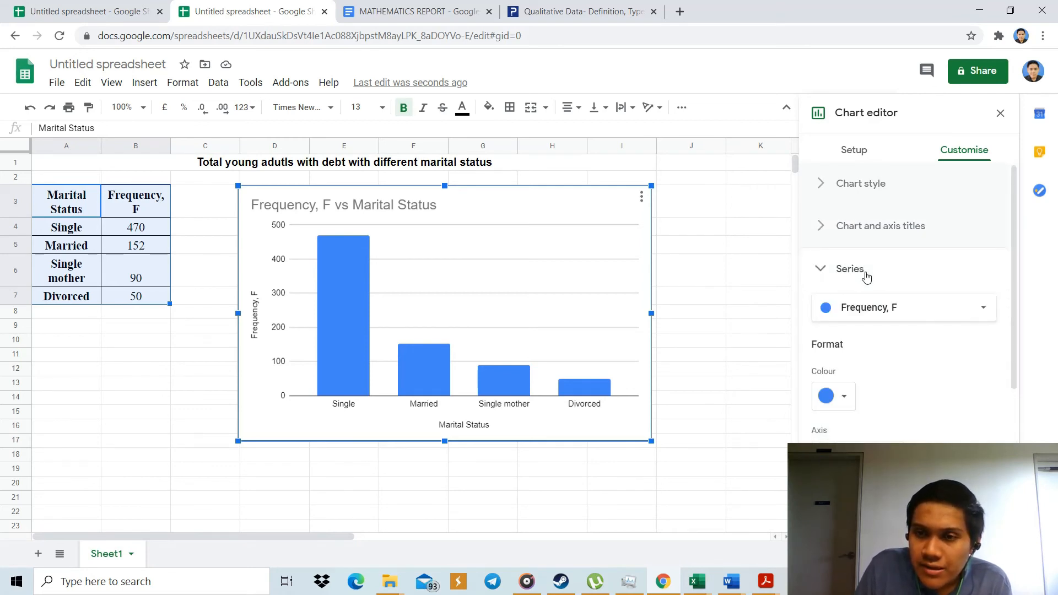
left_click(929, 305)
left_click(951, 311)
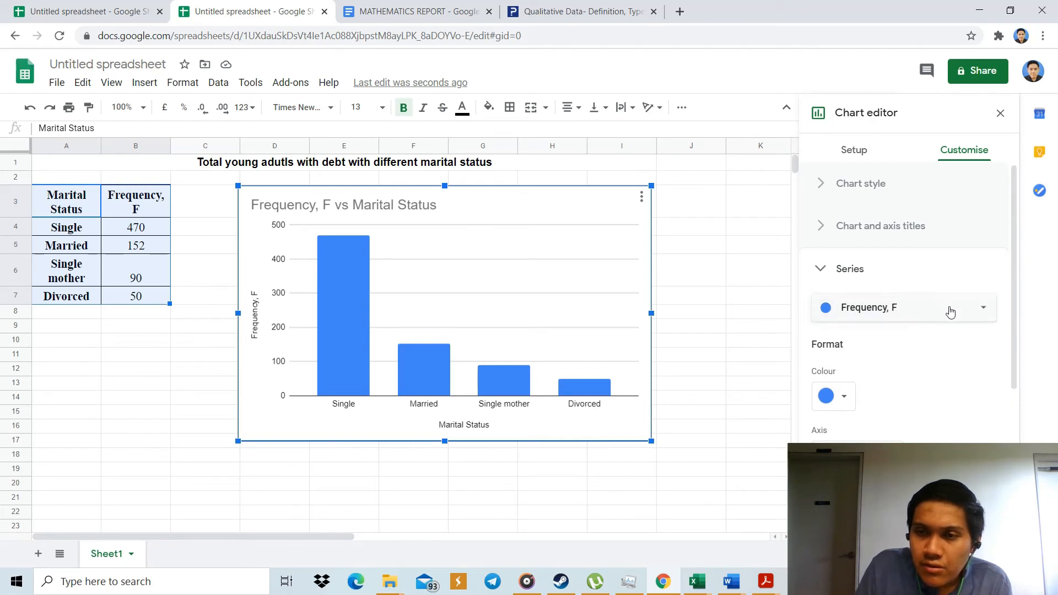
left_click(971, 310)
left_click(940, 311)
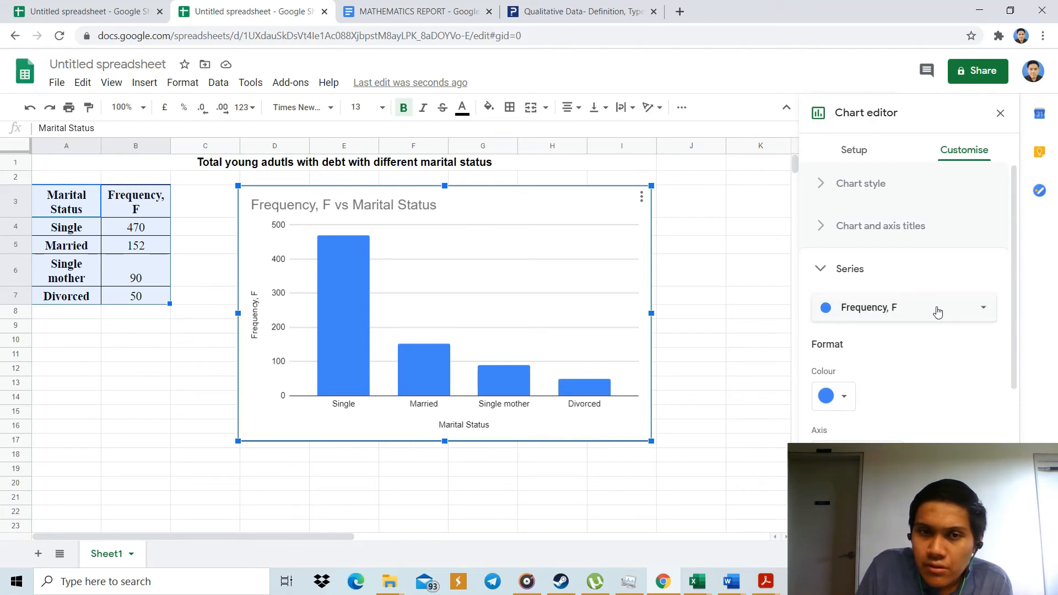
left_click(864, 275)
left_click(866, 311)
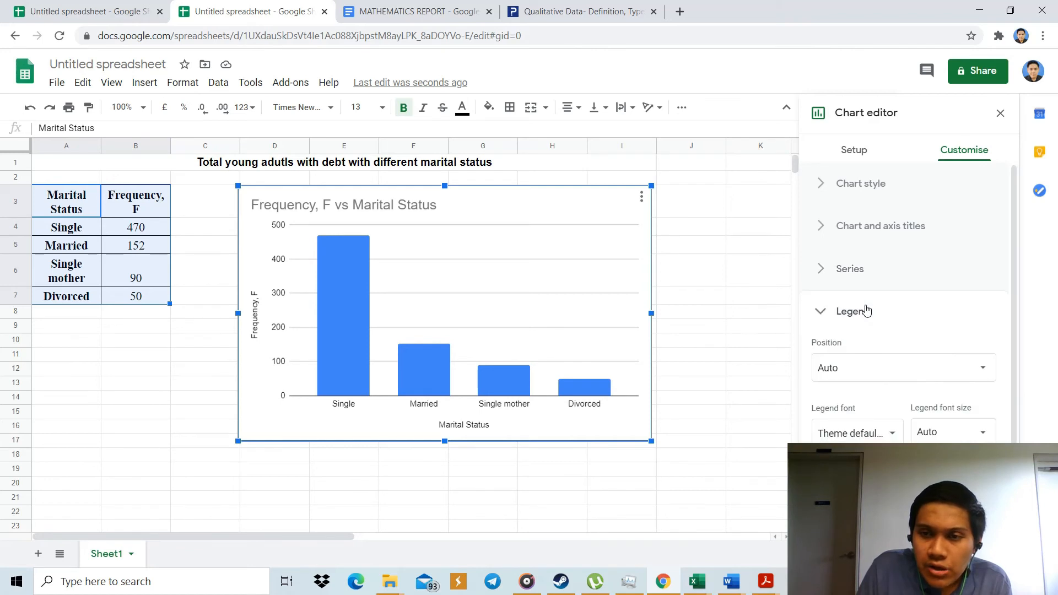
left_click(882, 317)
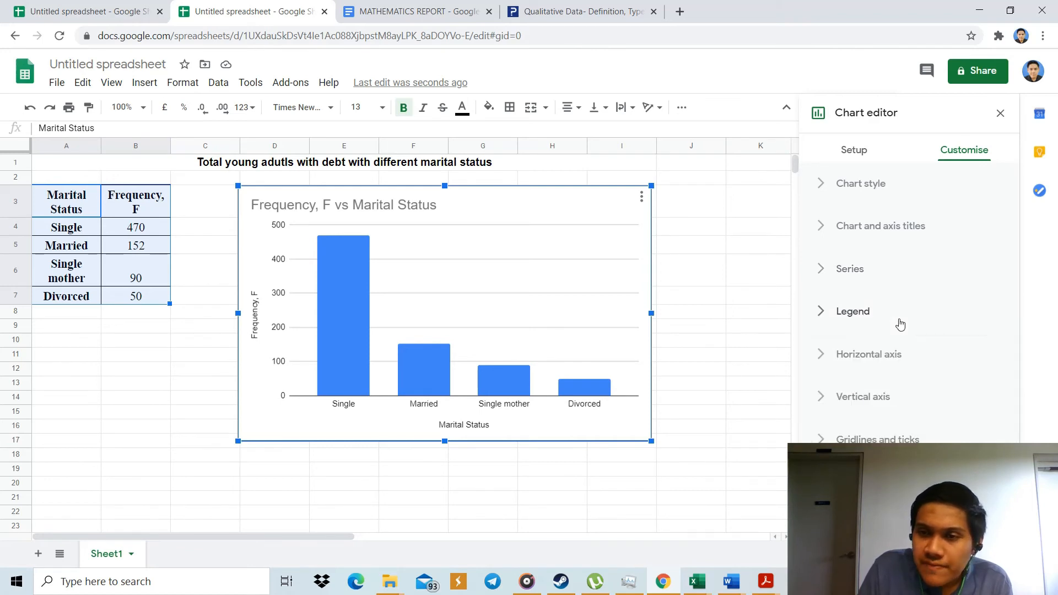
left_click(891, 357)
left_click(892, 357)
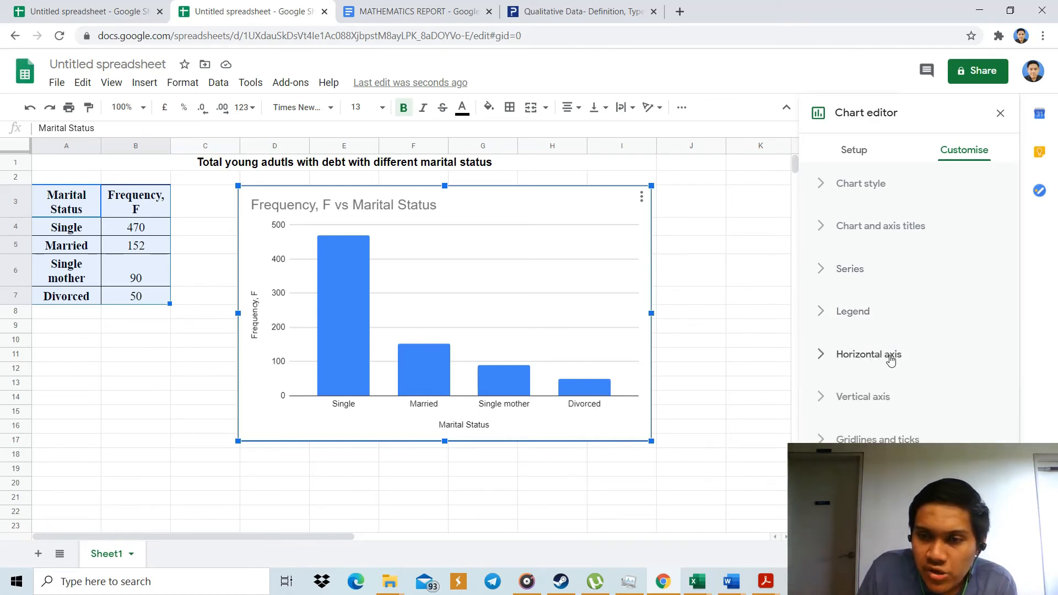
Set the major gridline colour of the column chart's vertical axis to red and close the chart editor.
left_click(899, 439)
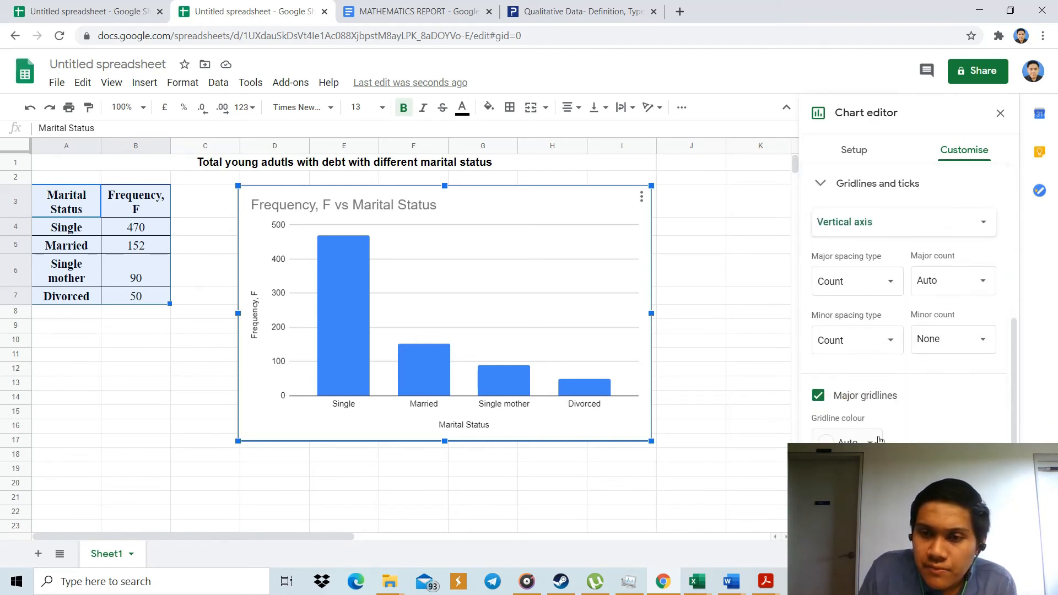
left_click(877, 440)
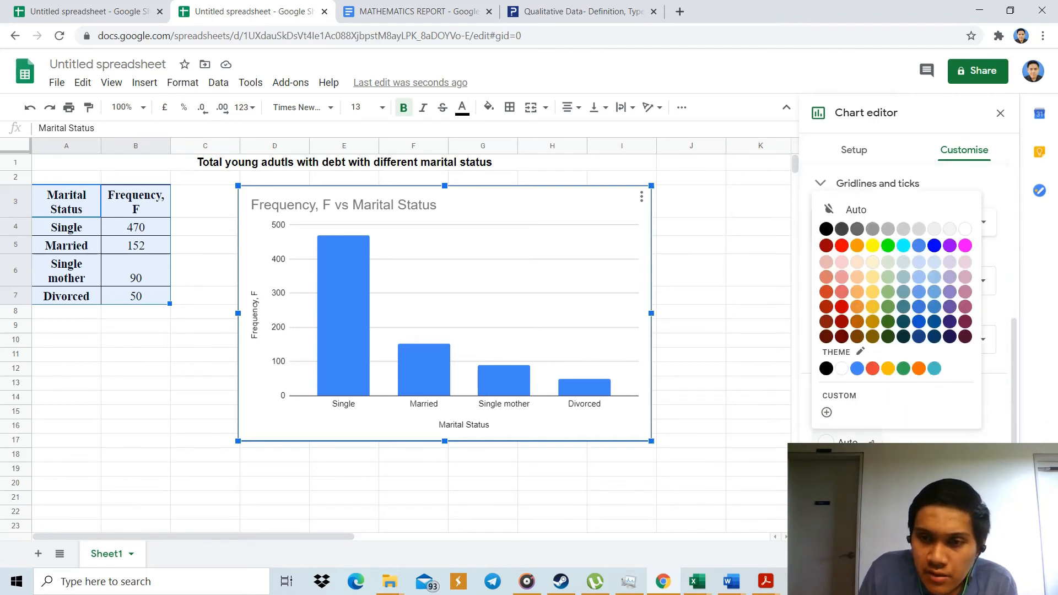
left_click(844, 250)
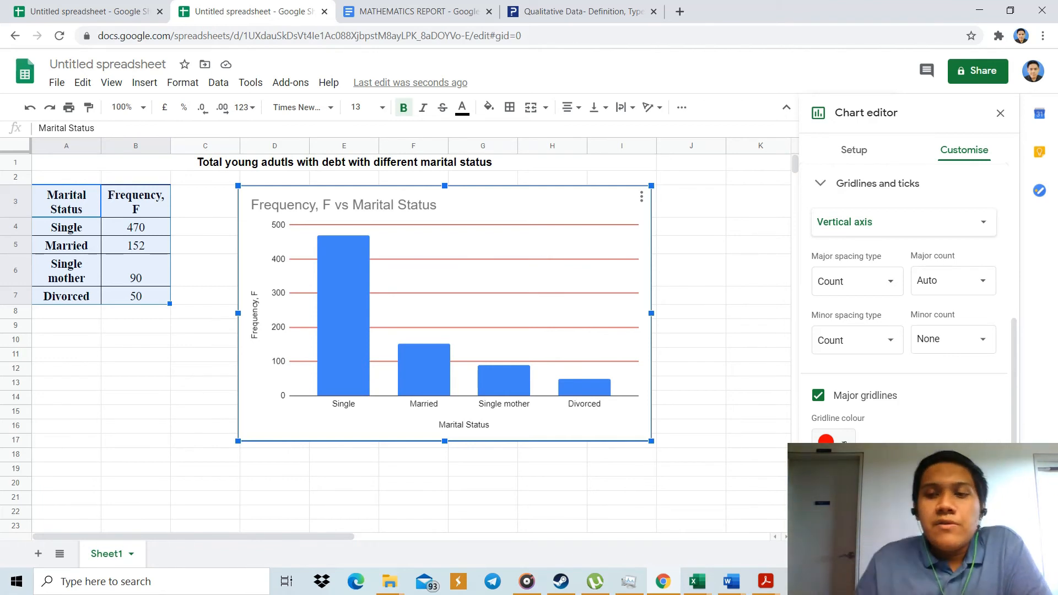
scroll(905, 303, "up", 5)
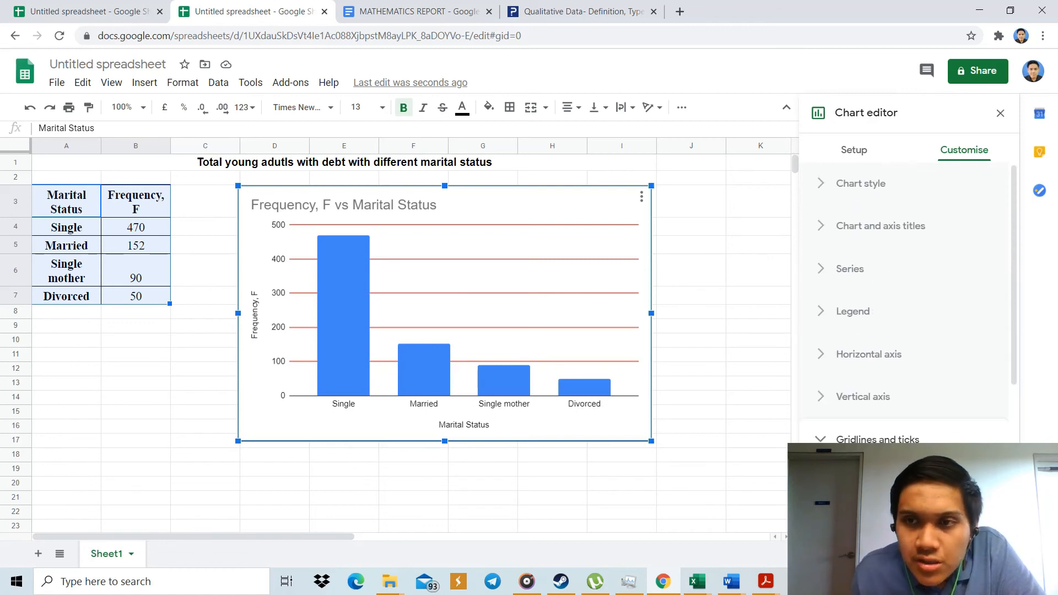
left_click(1001, 114)
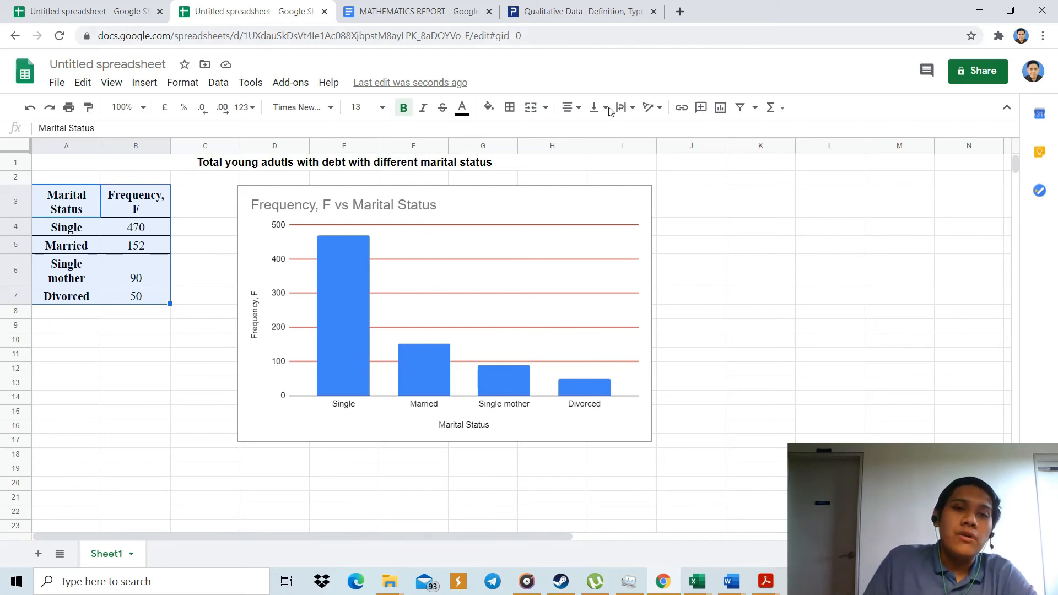
Switch to the MATHEMATICS REPORT document in Google Docs and place the cursor on its blank page.
left_click(436, 10)
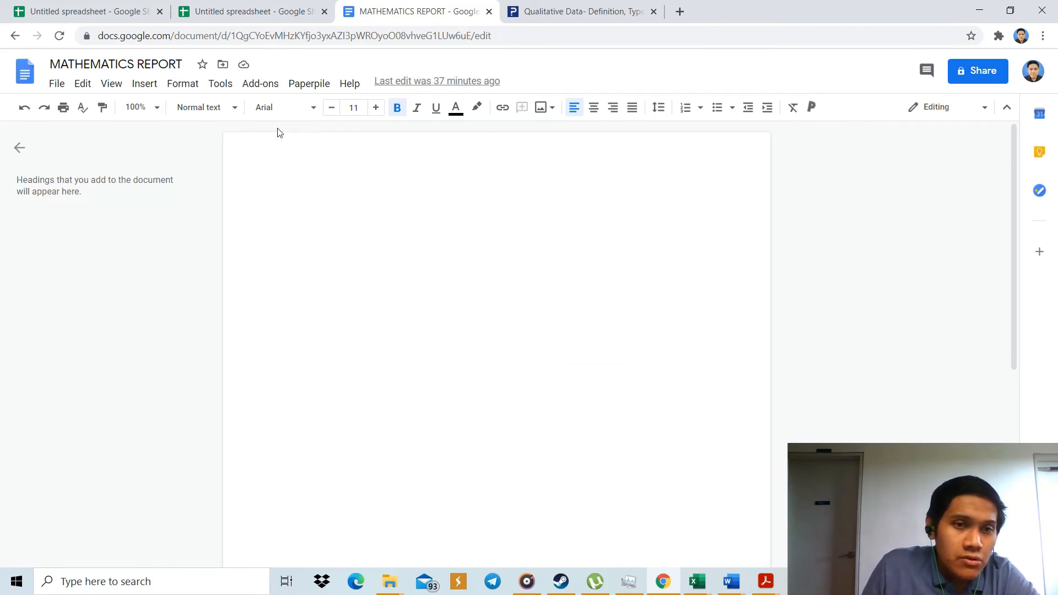
right_click(303, 196)
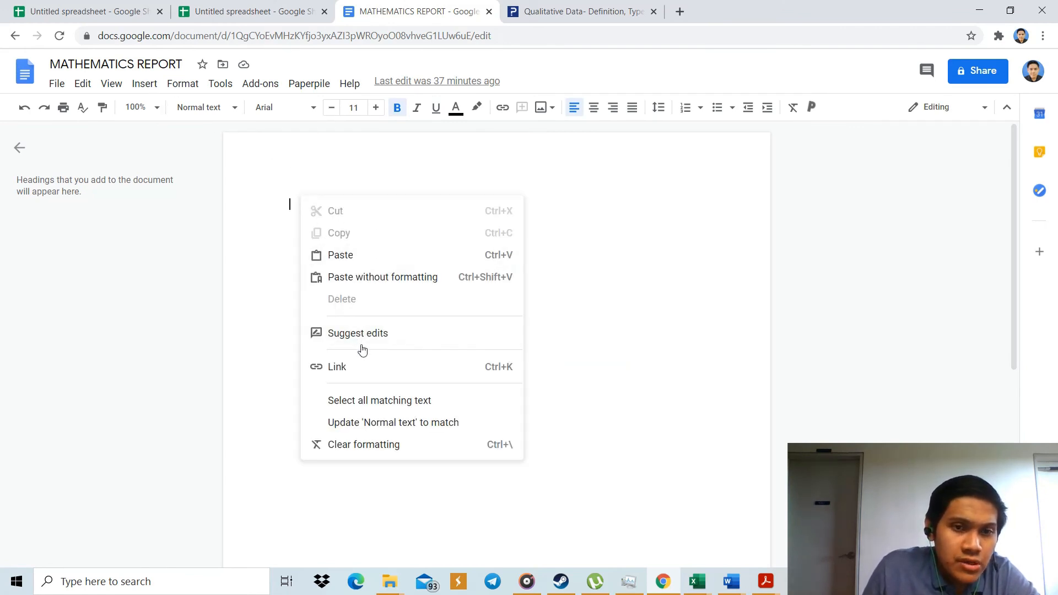
left_click(287, 270)
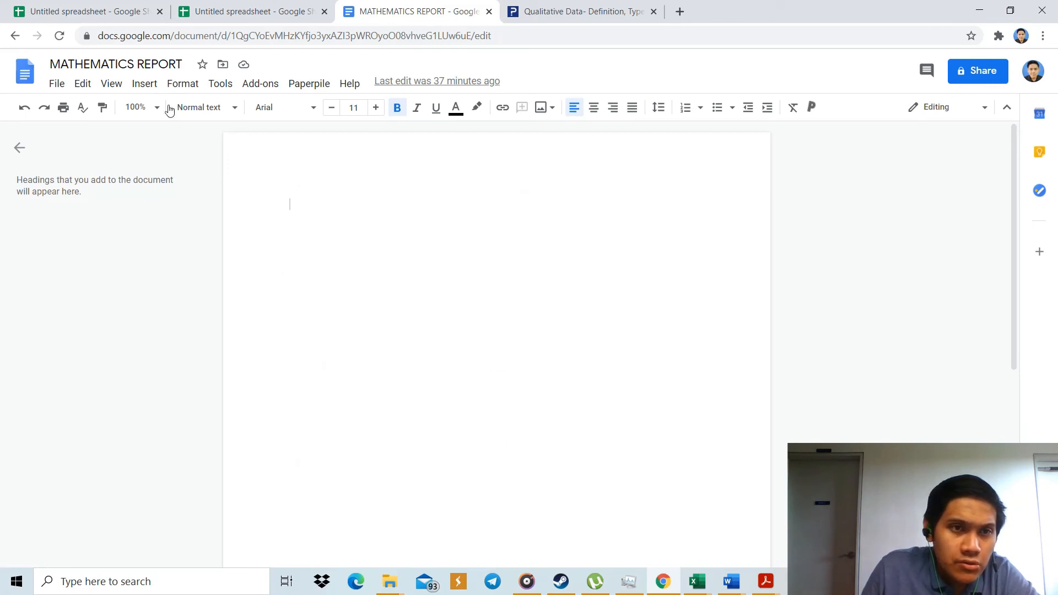
Import the pie chart "Young adults with debt with different marital status" from its untitled spreadsheet, linked to the source, and select it.
left_click(152, 86)
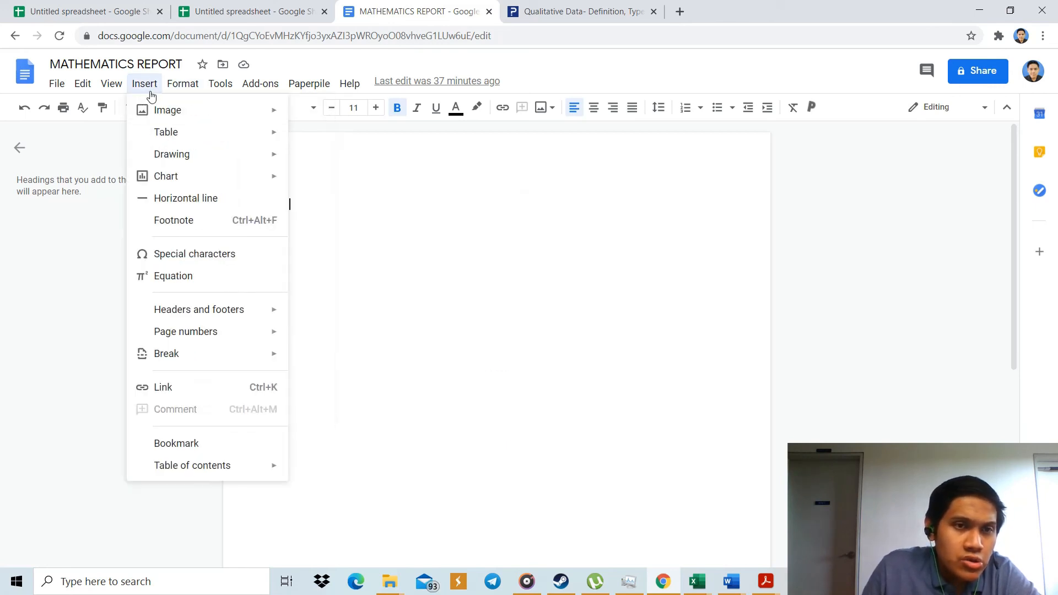
mouse_move(257, 177)
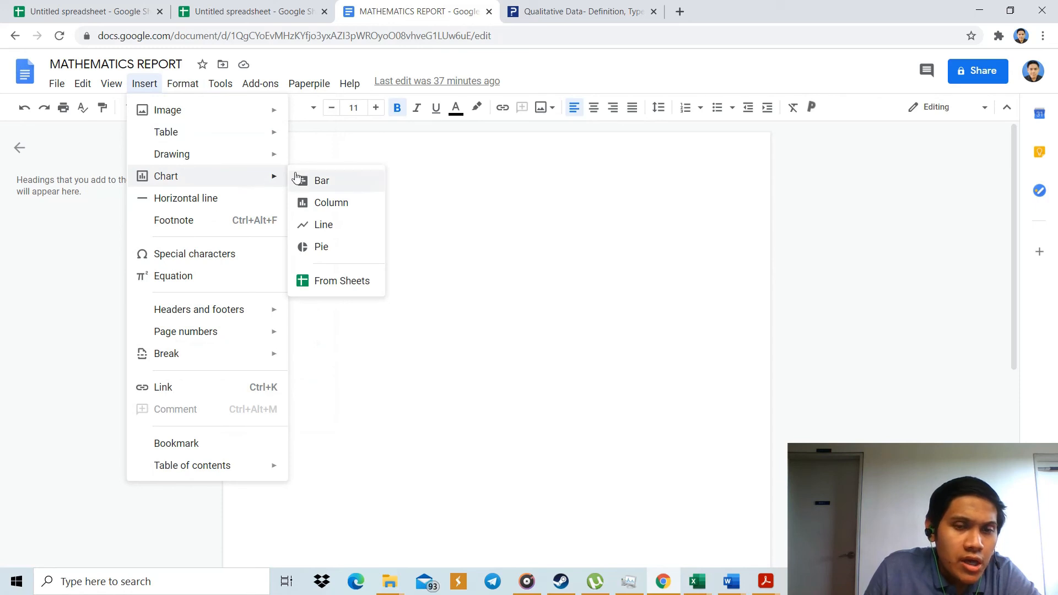
left_click(329, 281)
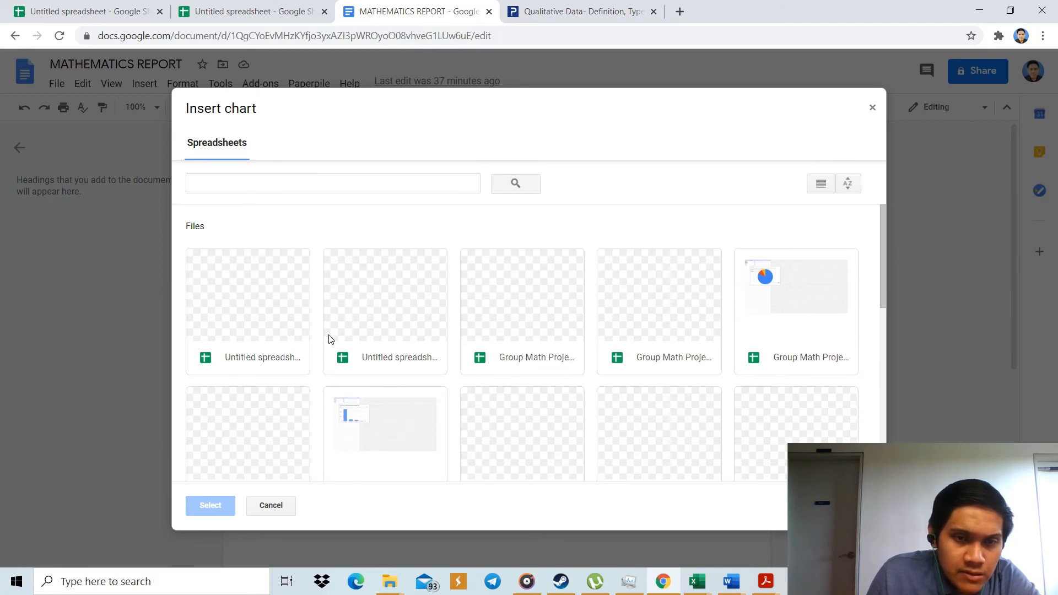
left_click(374, 359)
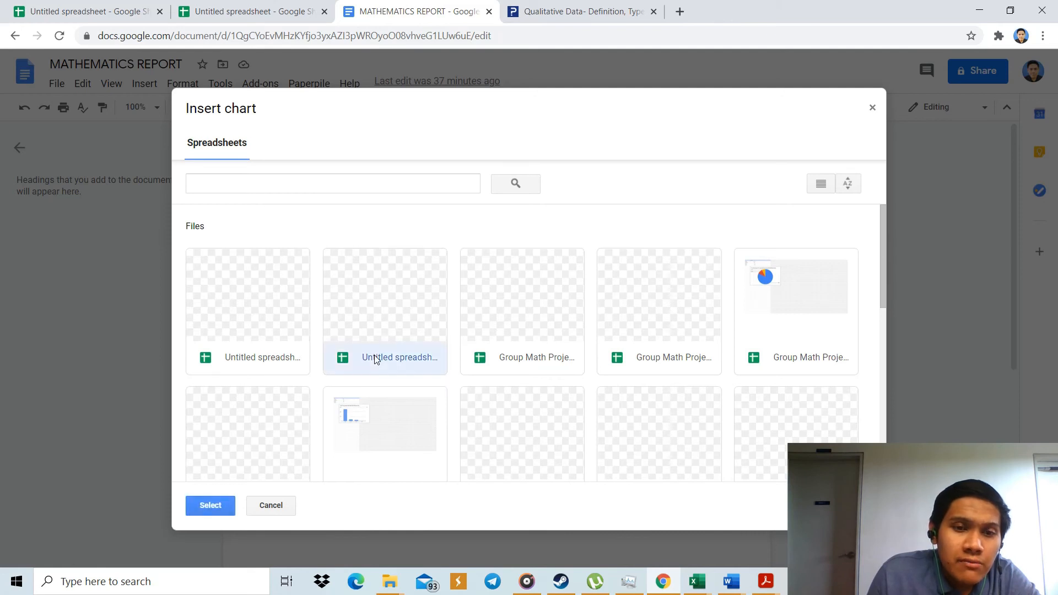
left_click(230, 503)
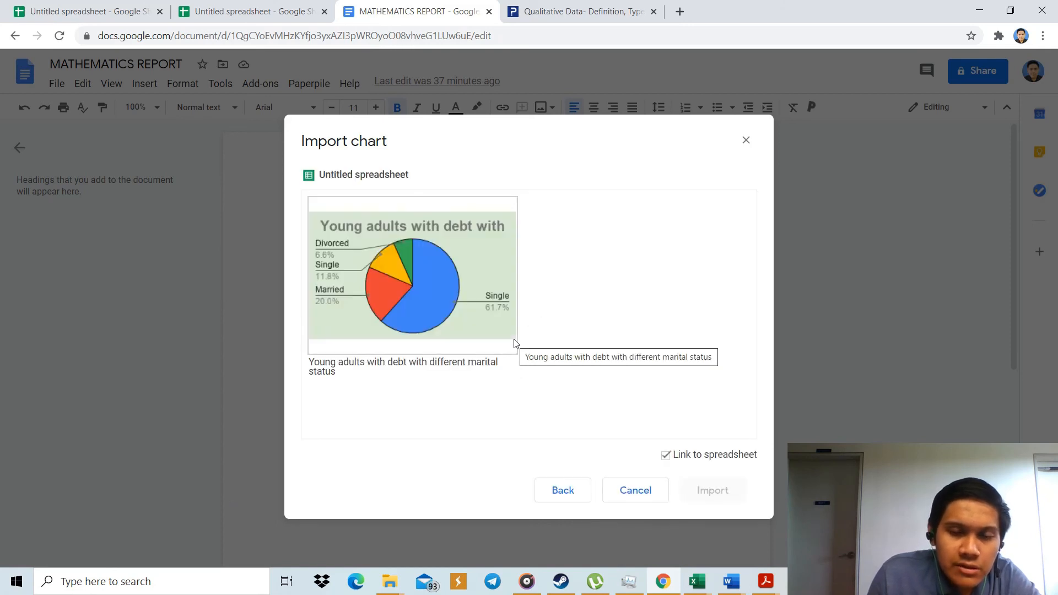
left_click(493, 326)
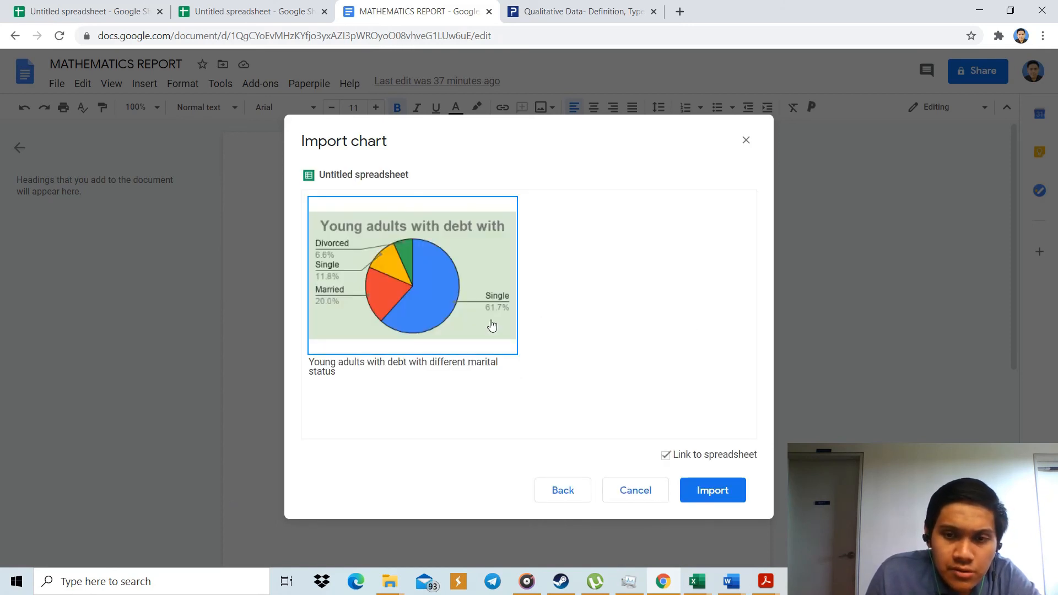
left_click(693, 492)
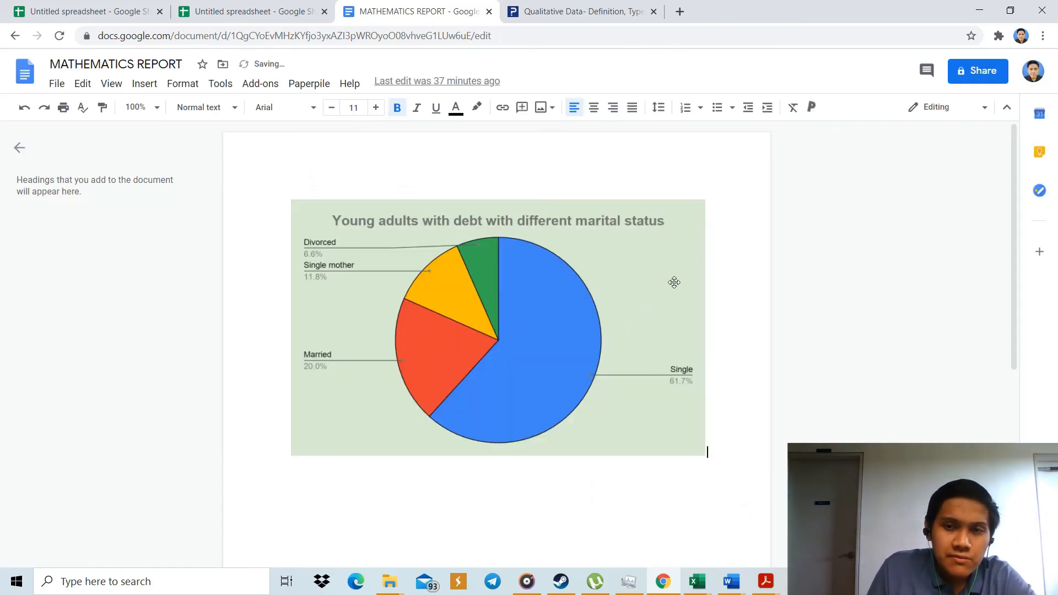
left_click(680, 239)
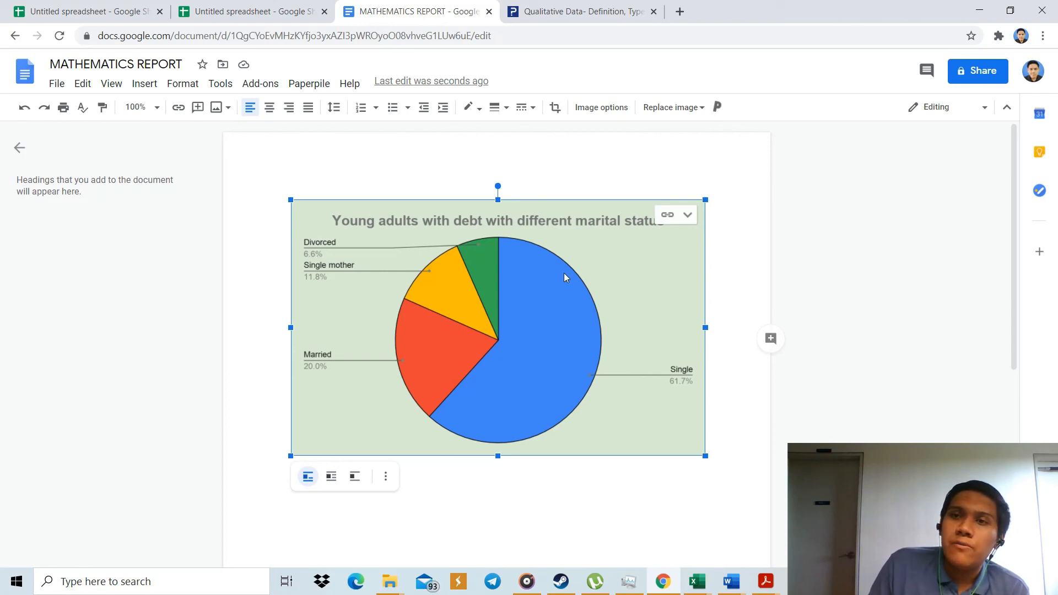
Switch to the Book4 workbook in Excel and copy the whole Spring B scatter chart.
left_click(979, 10)
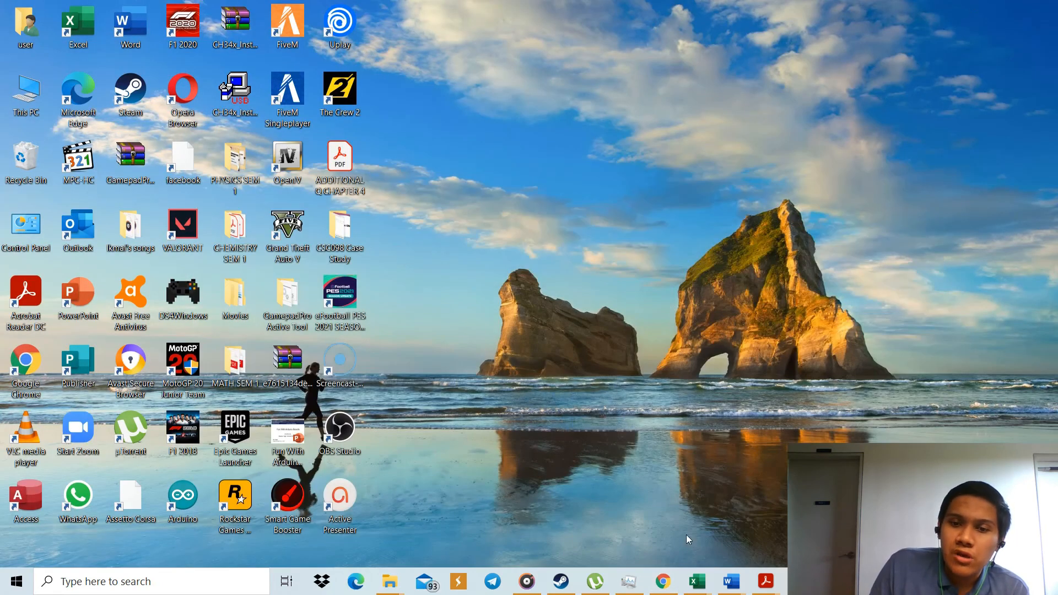
mouse_move(697, 581)
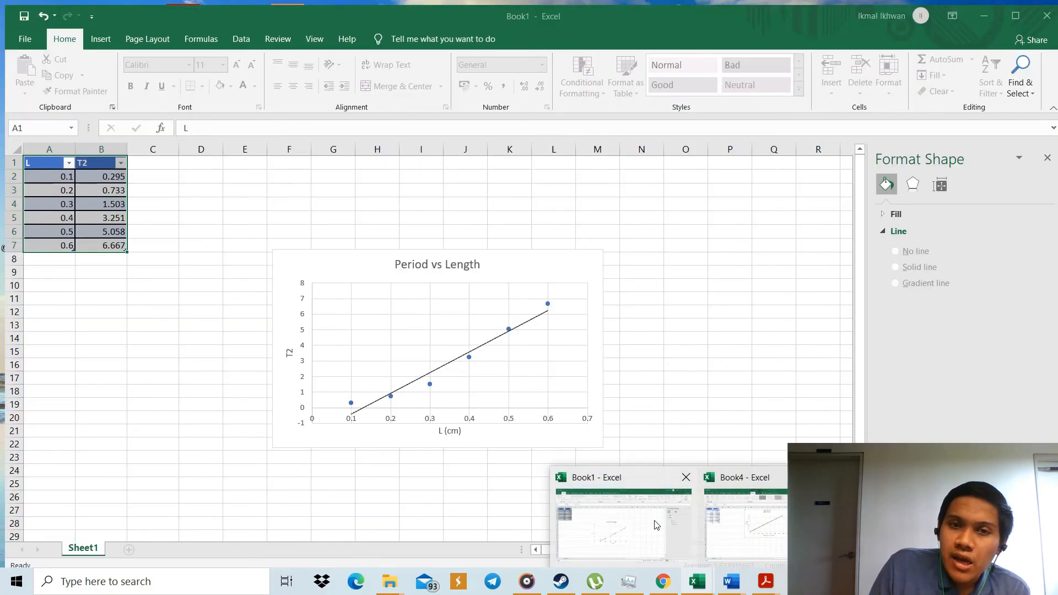
left_click(657, 526)
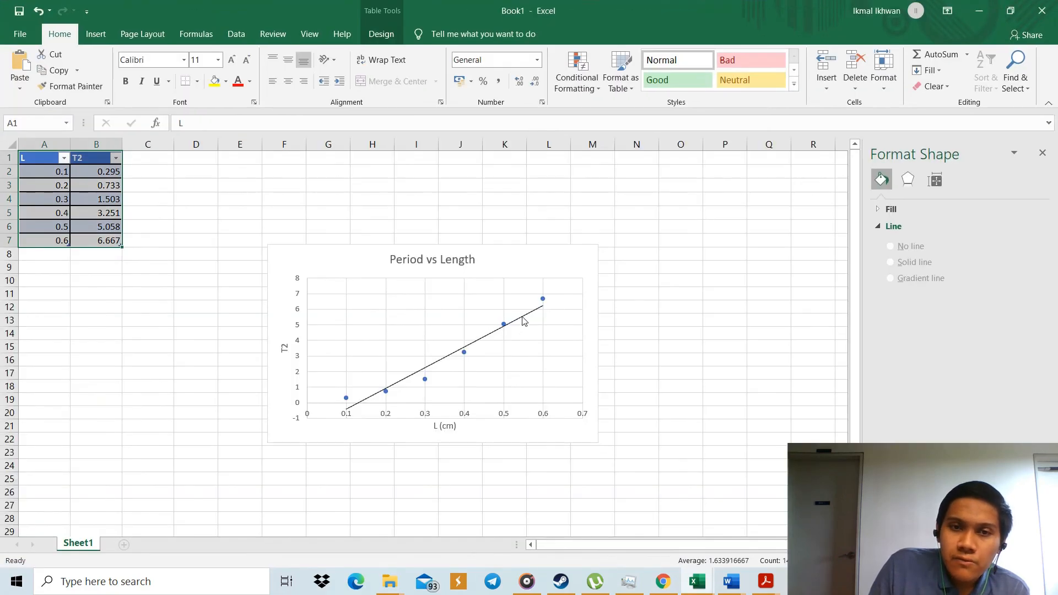
mouse_move(712, 585)
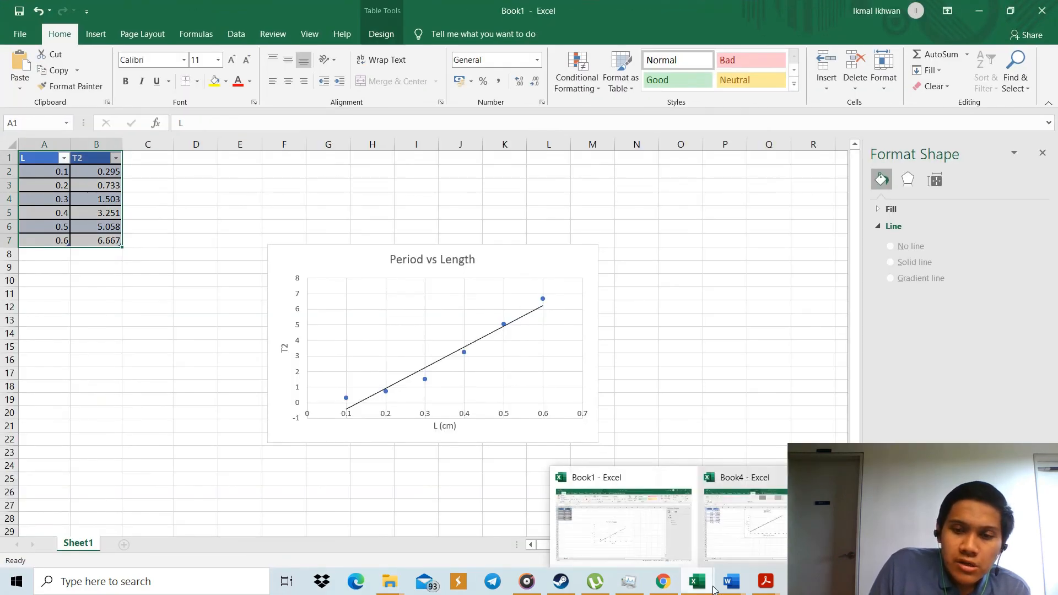
left_click(755, 523)
left_click(648, 418)
left_click(594, 180)
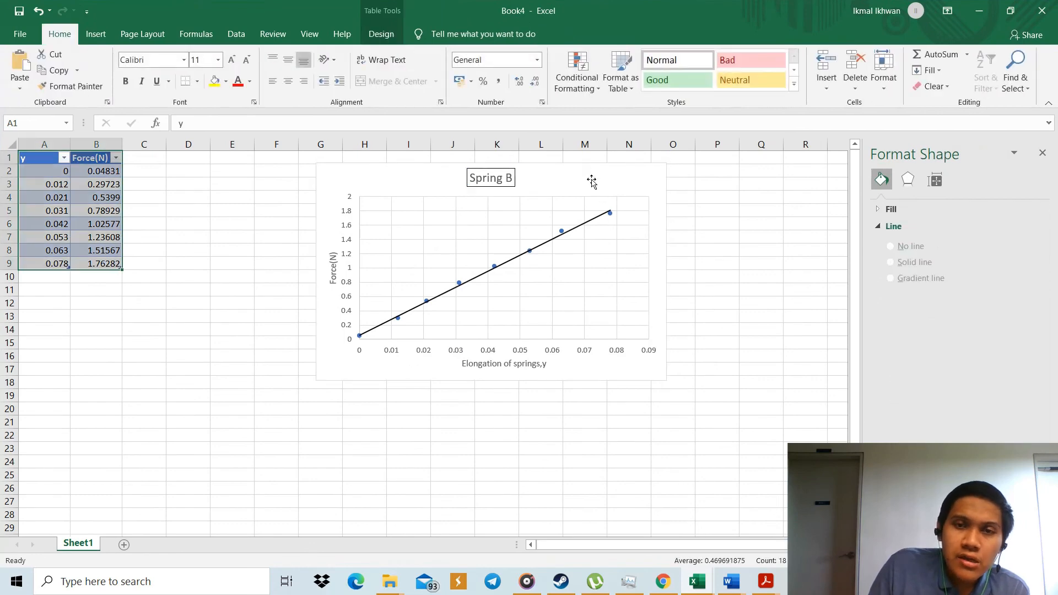
right_click(592, 182)
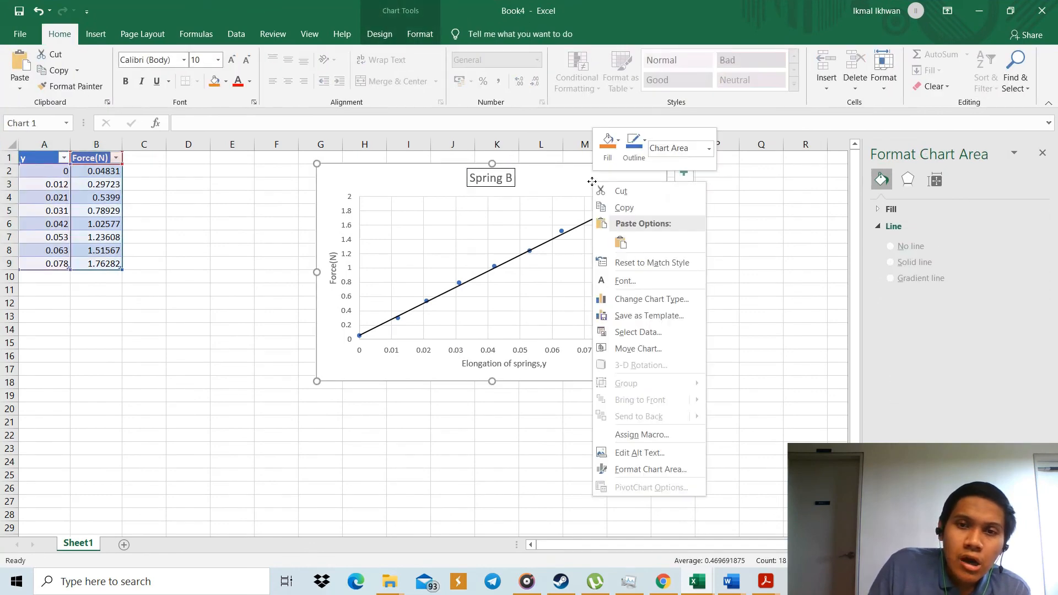
left_click(621, 208)
Switch to Document2 in Word and paste the chart after the spring elongation table, using the destination theme and embedding the workbook.
left_click(987, 6)
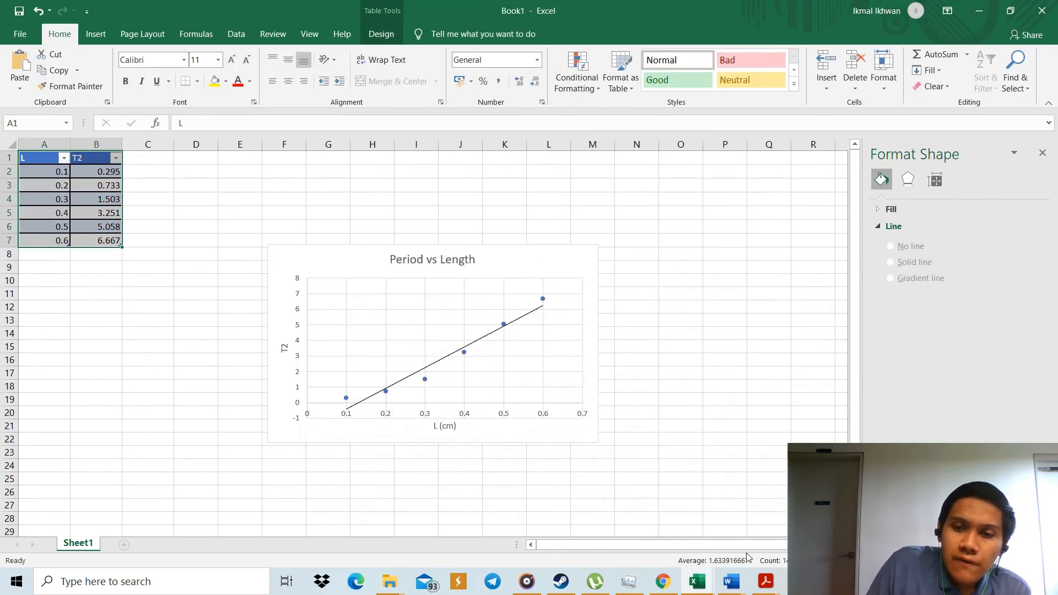
mouse_move(741, 581)
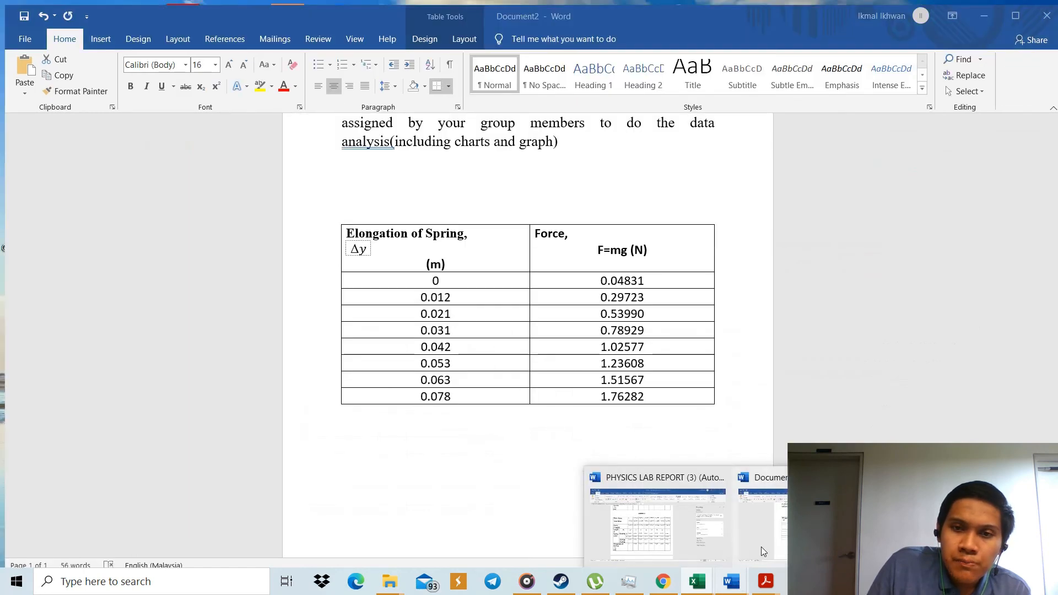
left_click(762, 547)
left_click(411, 414)
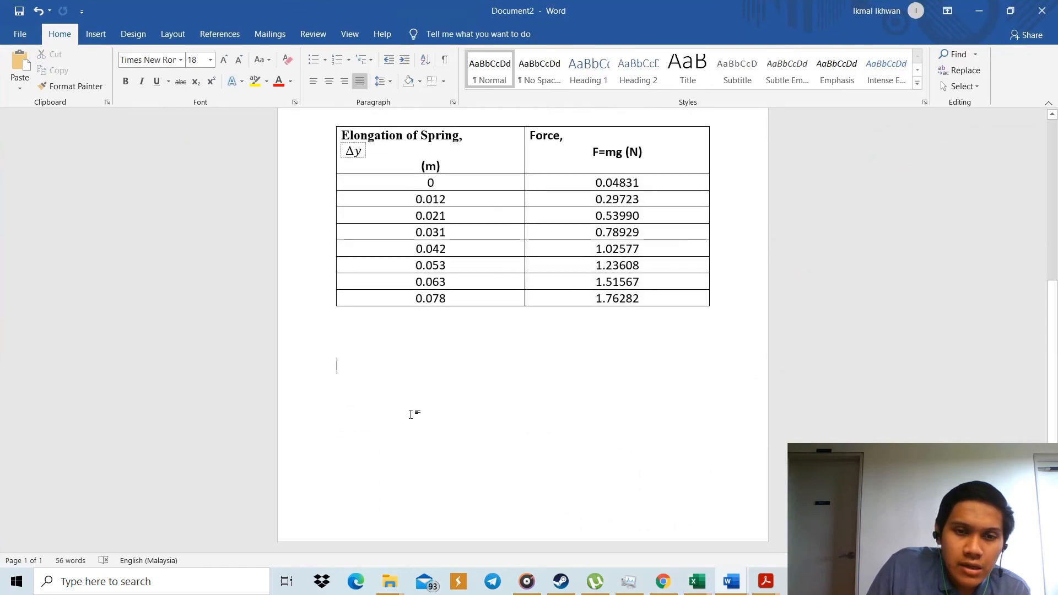
right_click(406, 385)
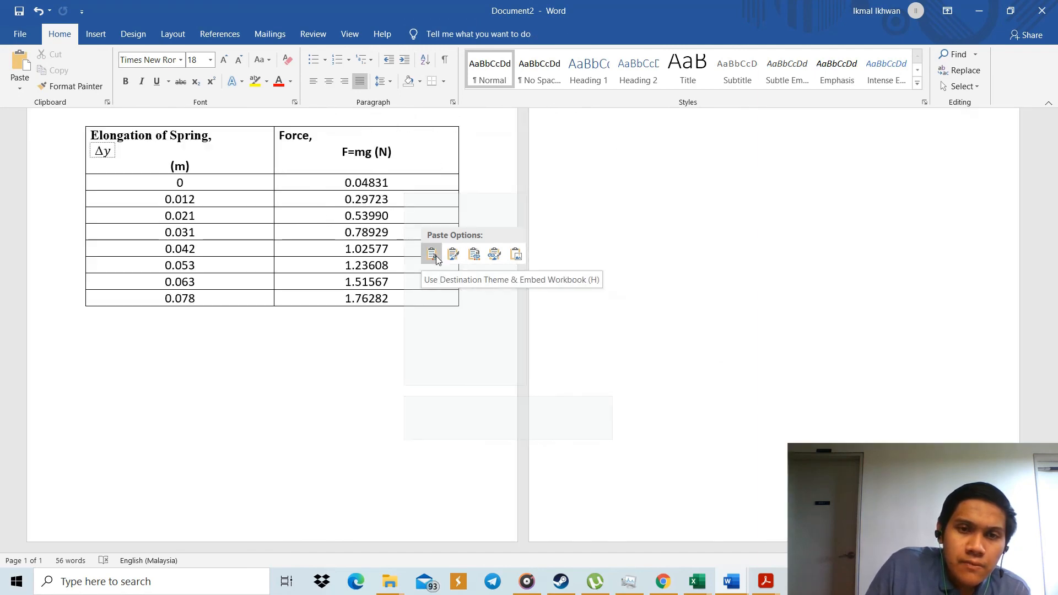
left_click(437, 260)
scroll(915, 364, "up", 5)
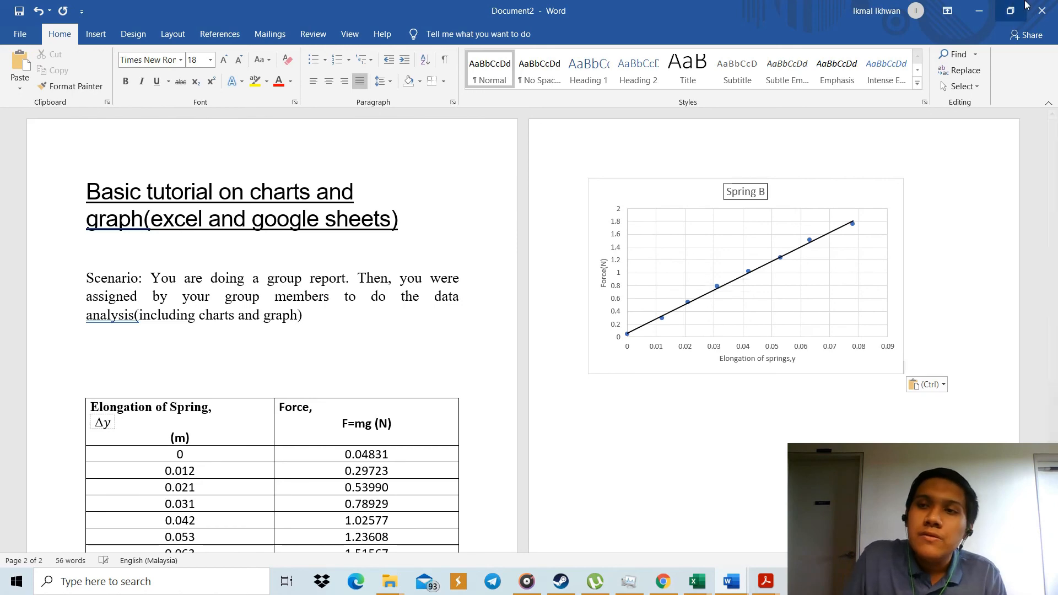
Return to the MATHEMATICS REPORT document in Google Docs and give the selected pie chart a black border.
left_click(992, 13)
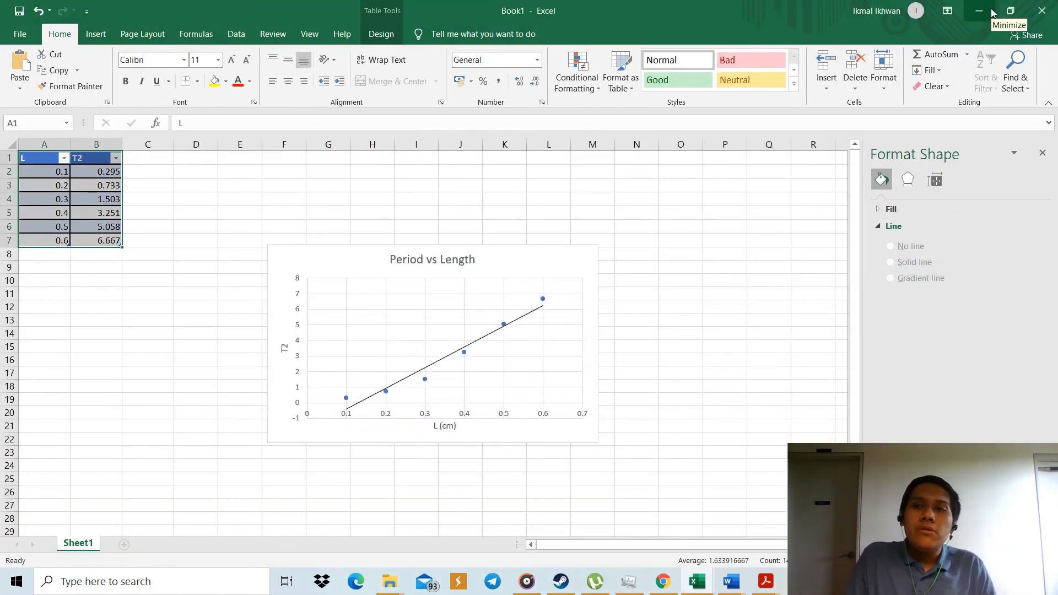
left_click(992, 12)
mouse_move(705, 589)
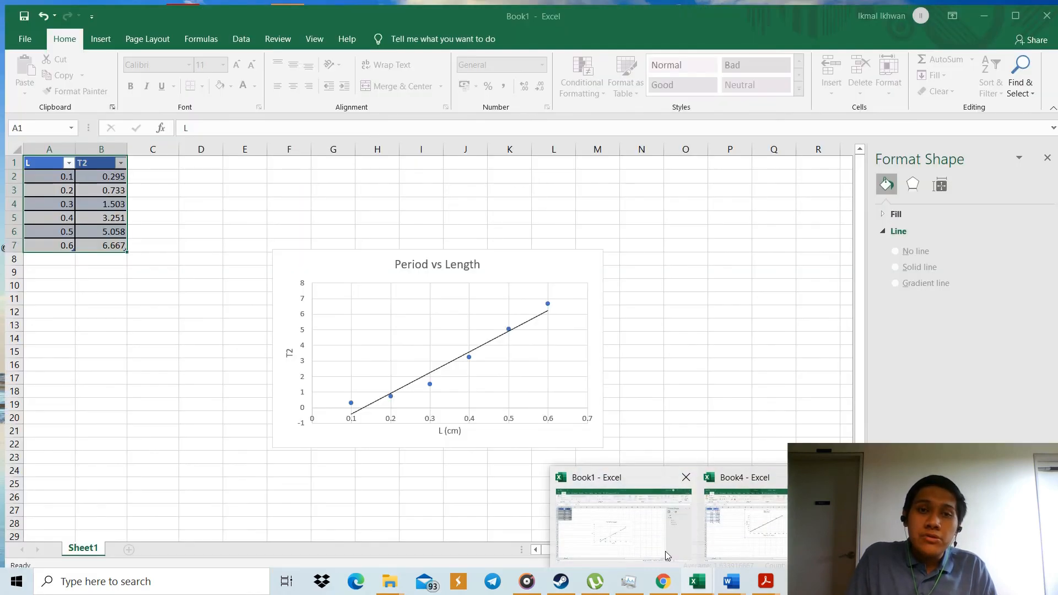
left_click(666, 551)
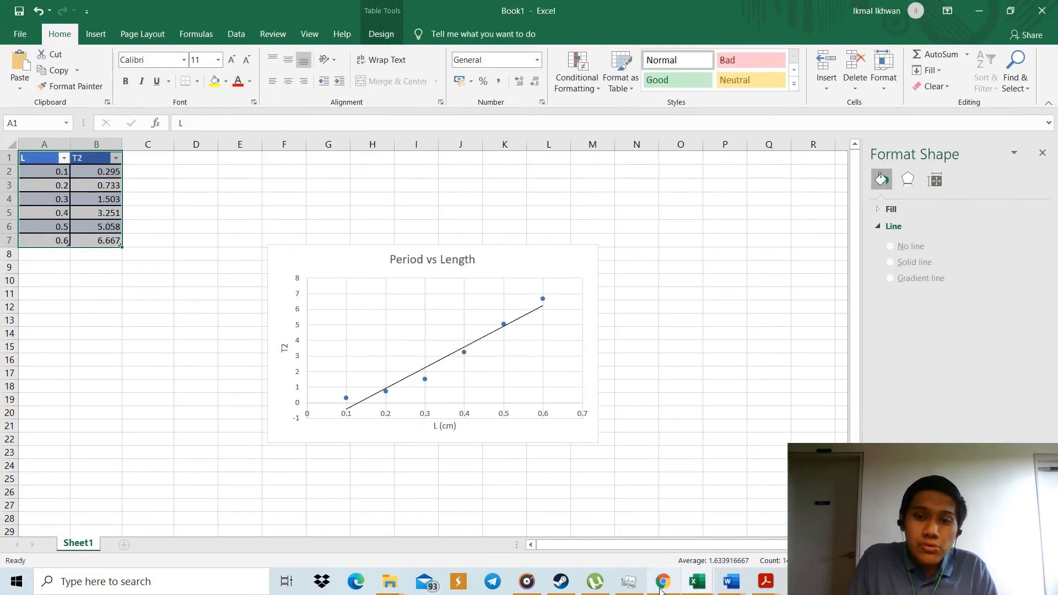
mouse_move(698, 585)
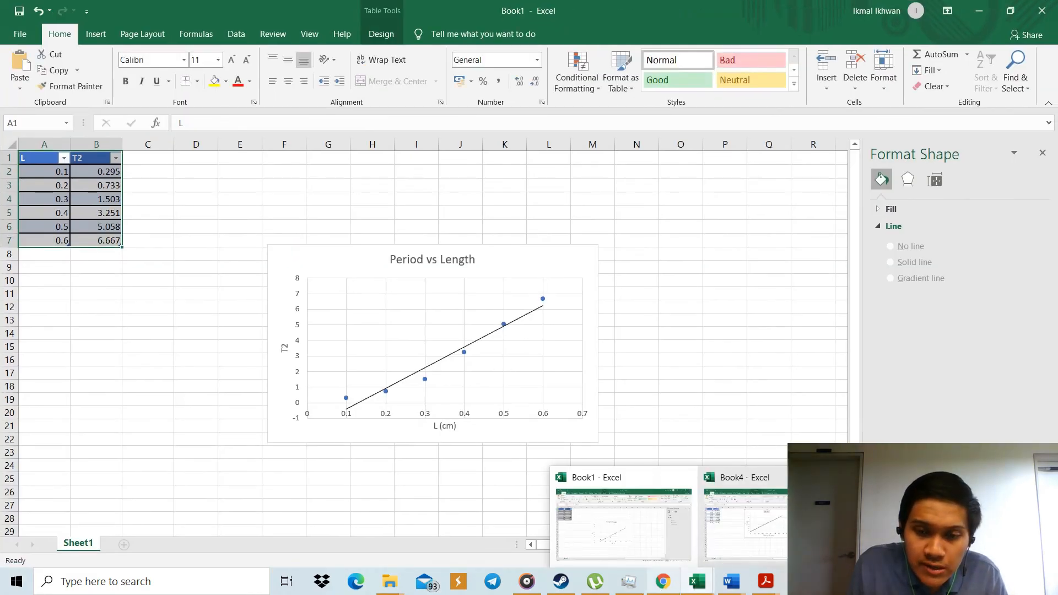
left_click(655, 552)
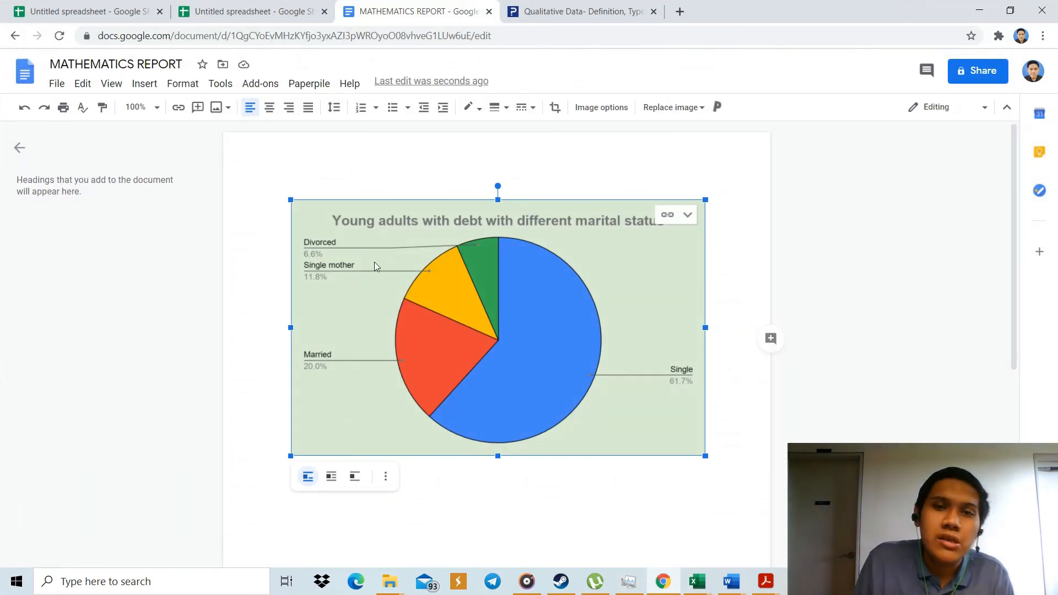
left_click(473, 108)
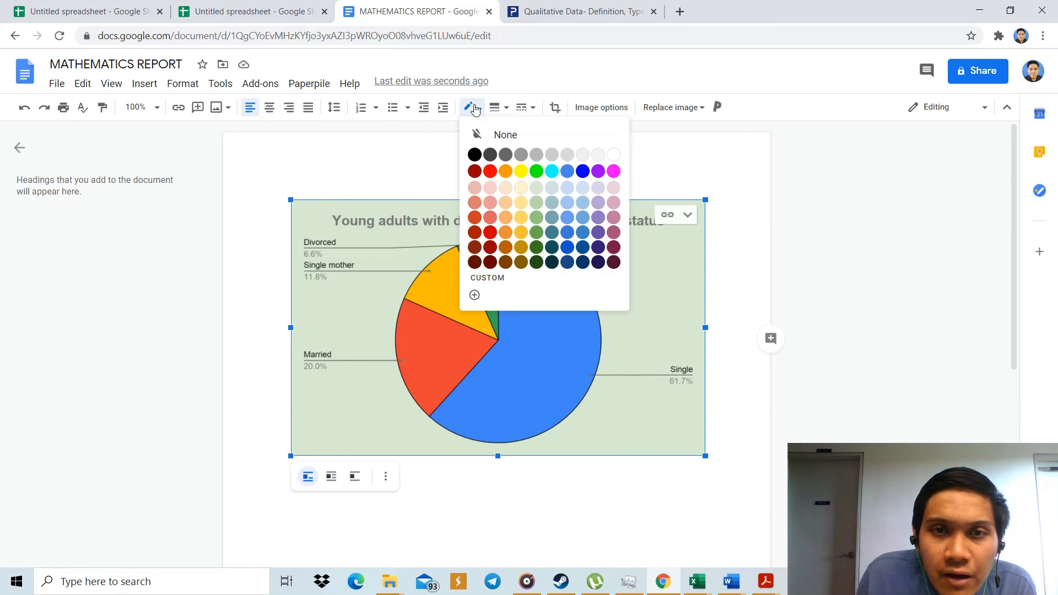
left_click(477, 158)
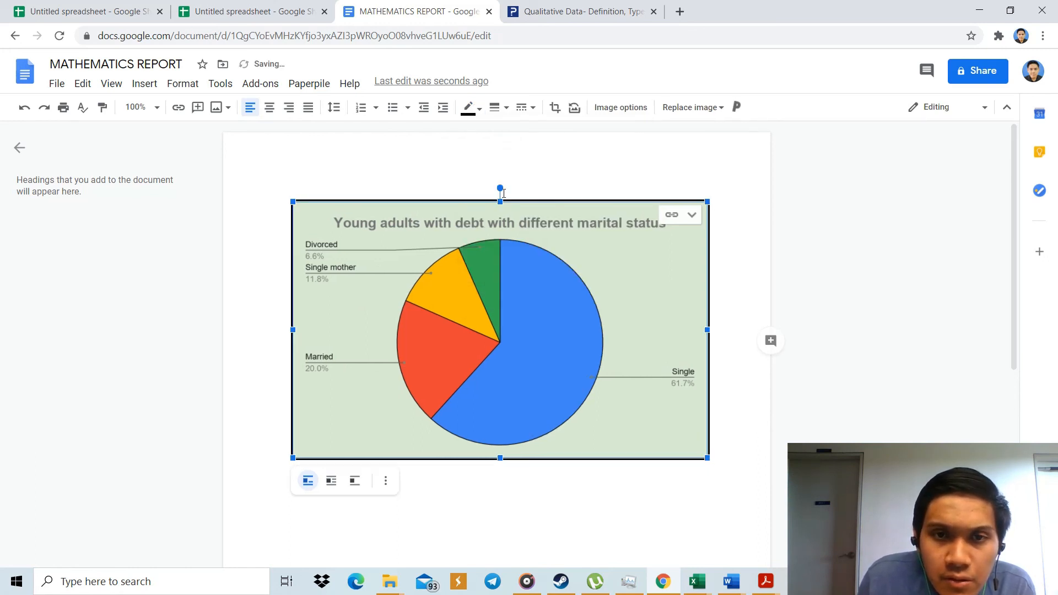